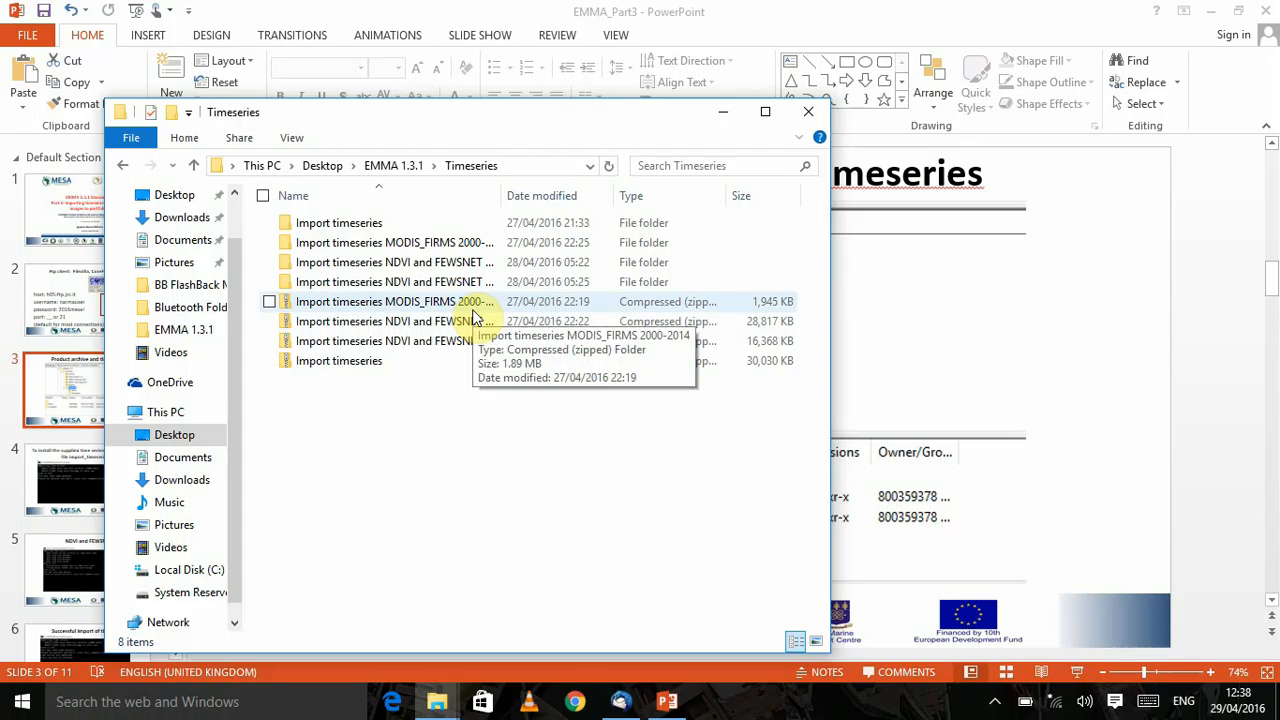
- Open the Import timeseries subfolder inside the Import timeseries MODIS_FIRMS 2000-2014 folder
click(457, 245)
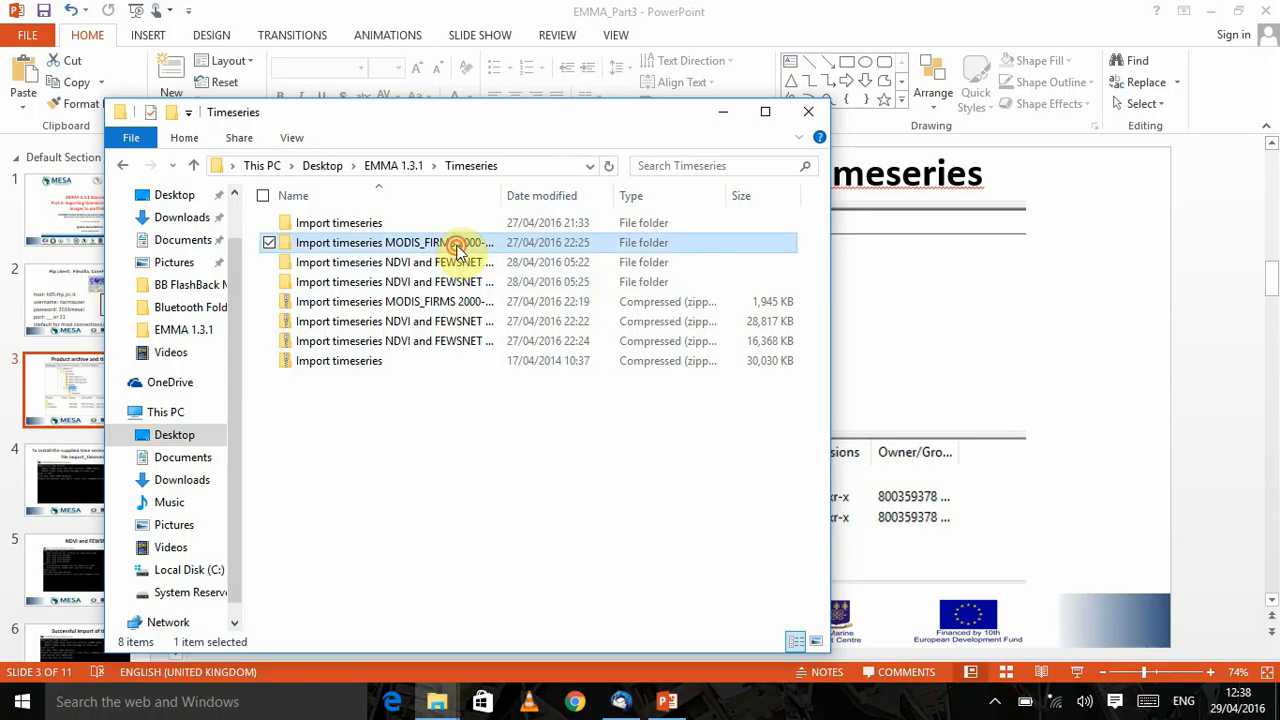
double_click(457, 245)
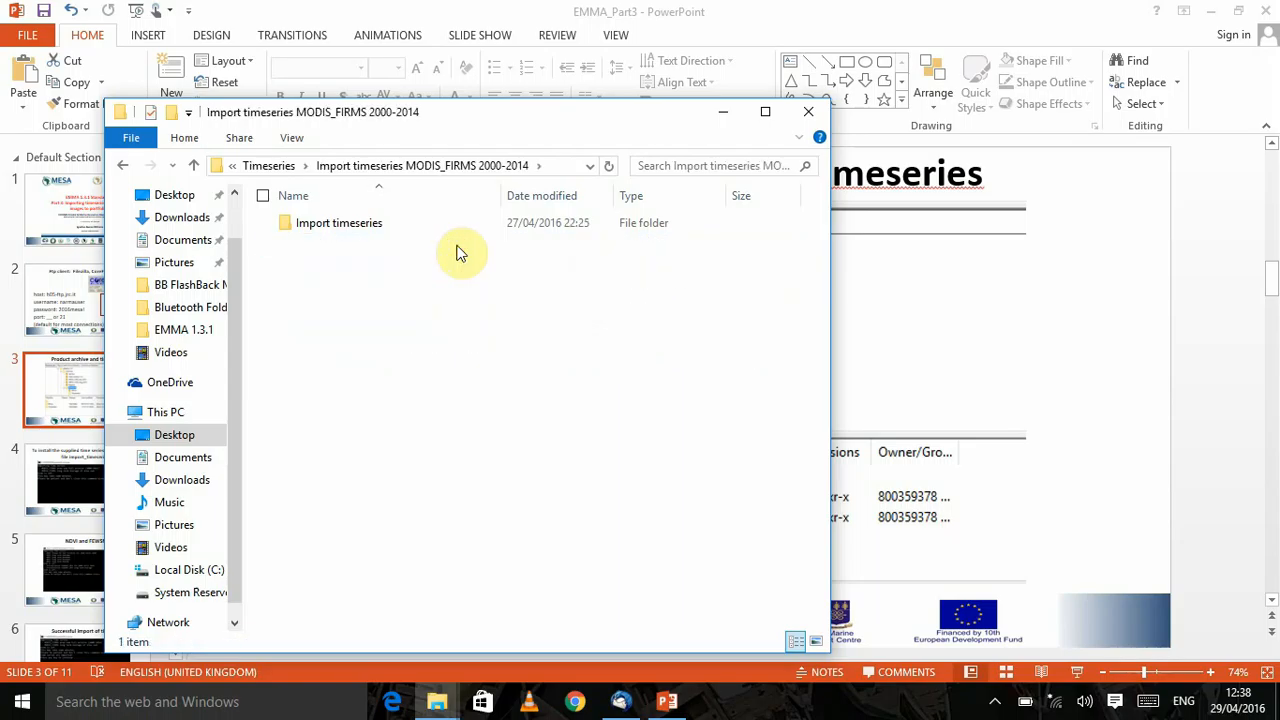
double_click(366, 234)
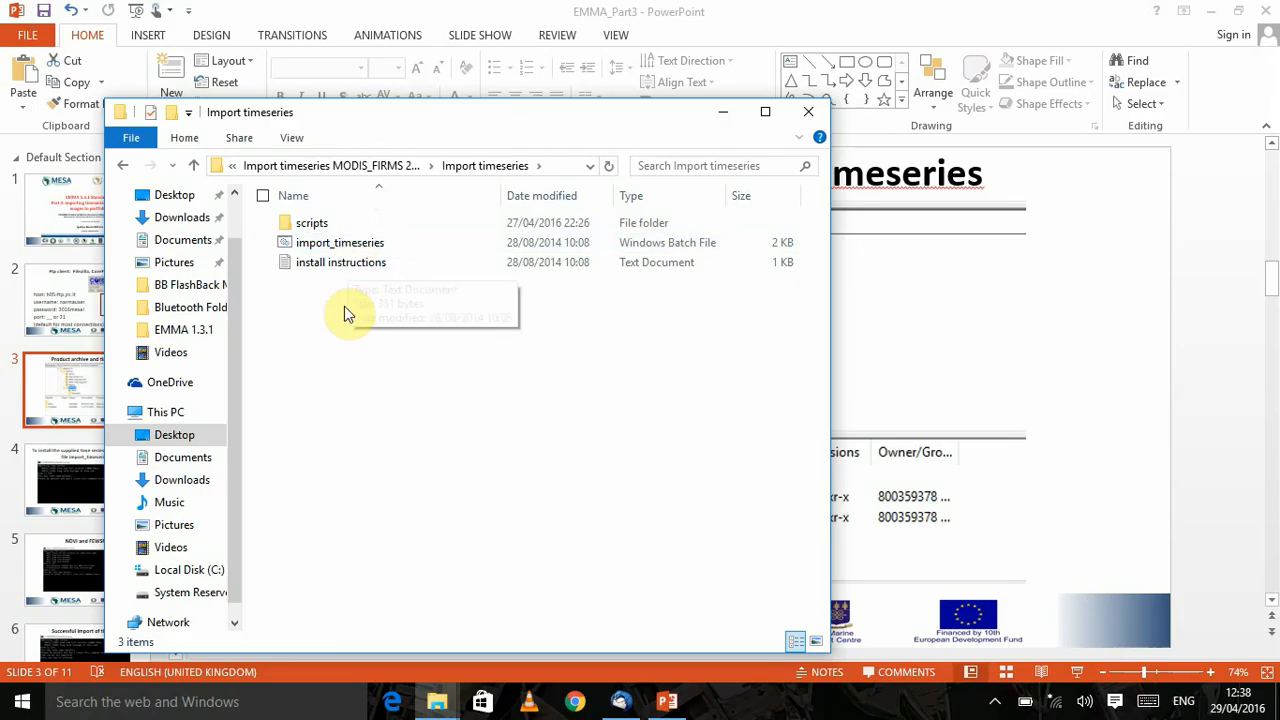
- Read the install instructions text file in the Import timeseries folder and close it
click(360, 243)
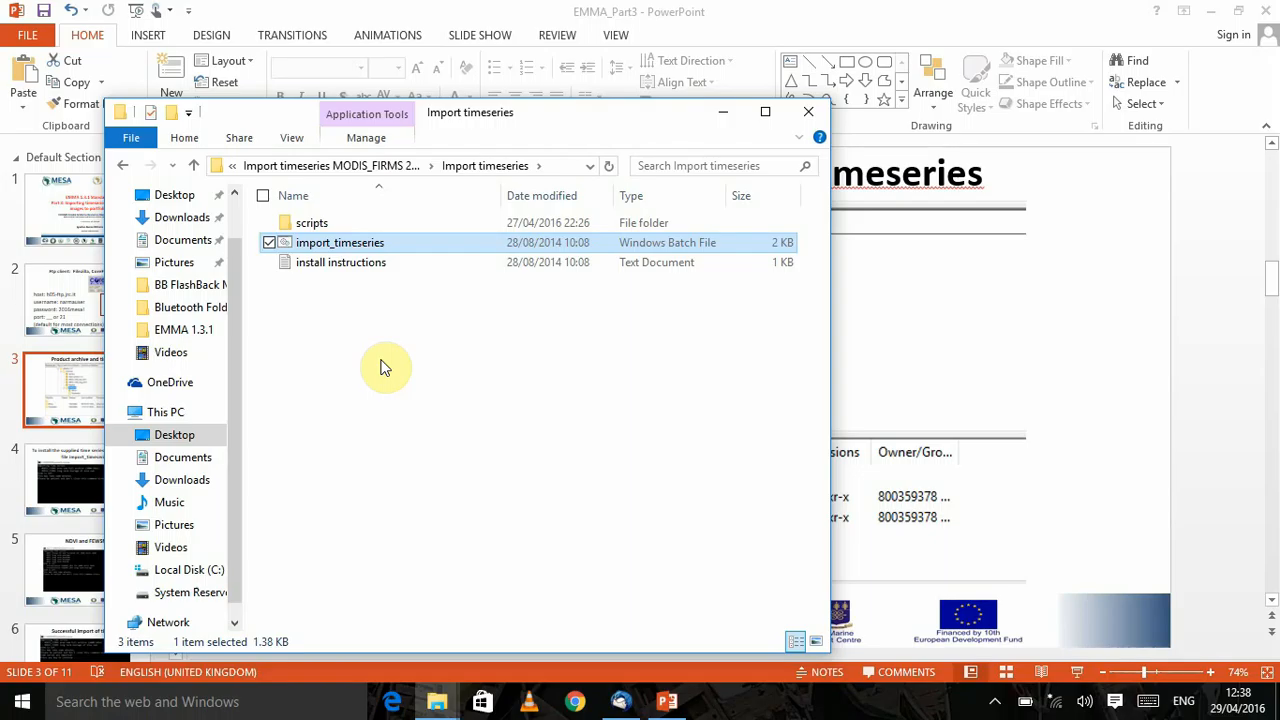
double_click(394, 262)
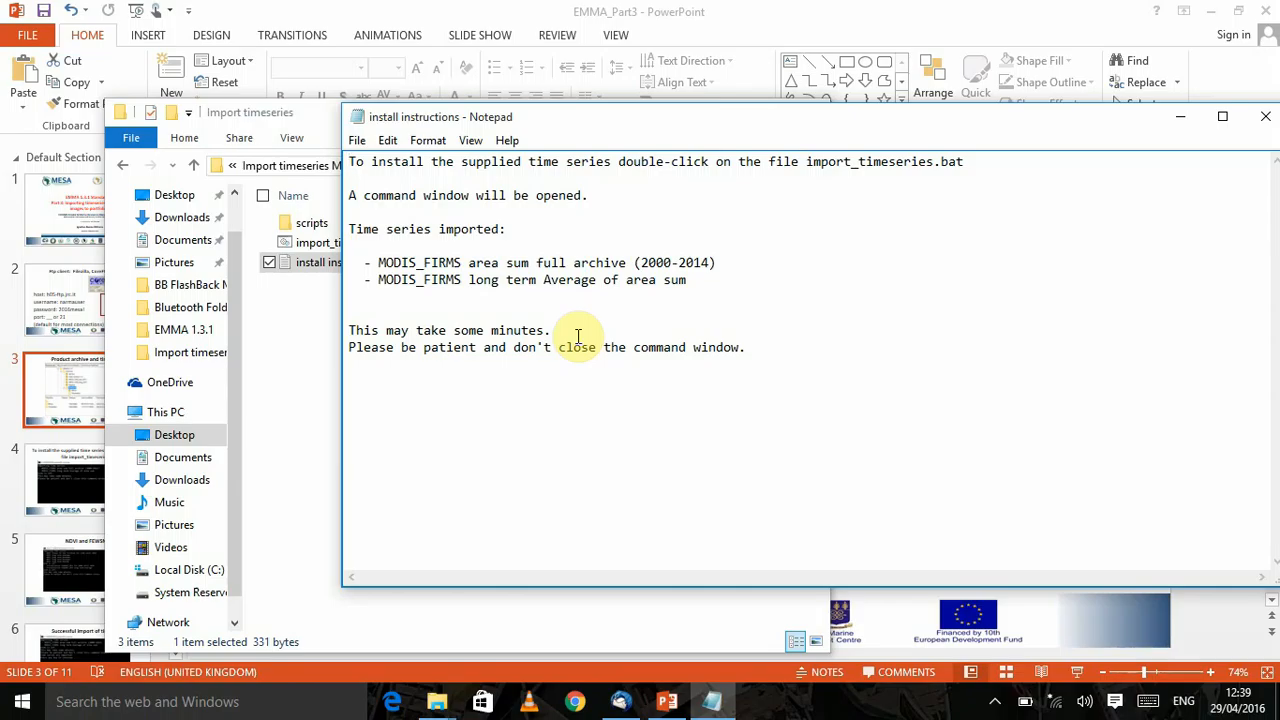
click(1268, 118)
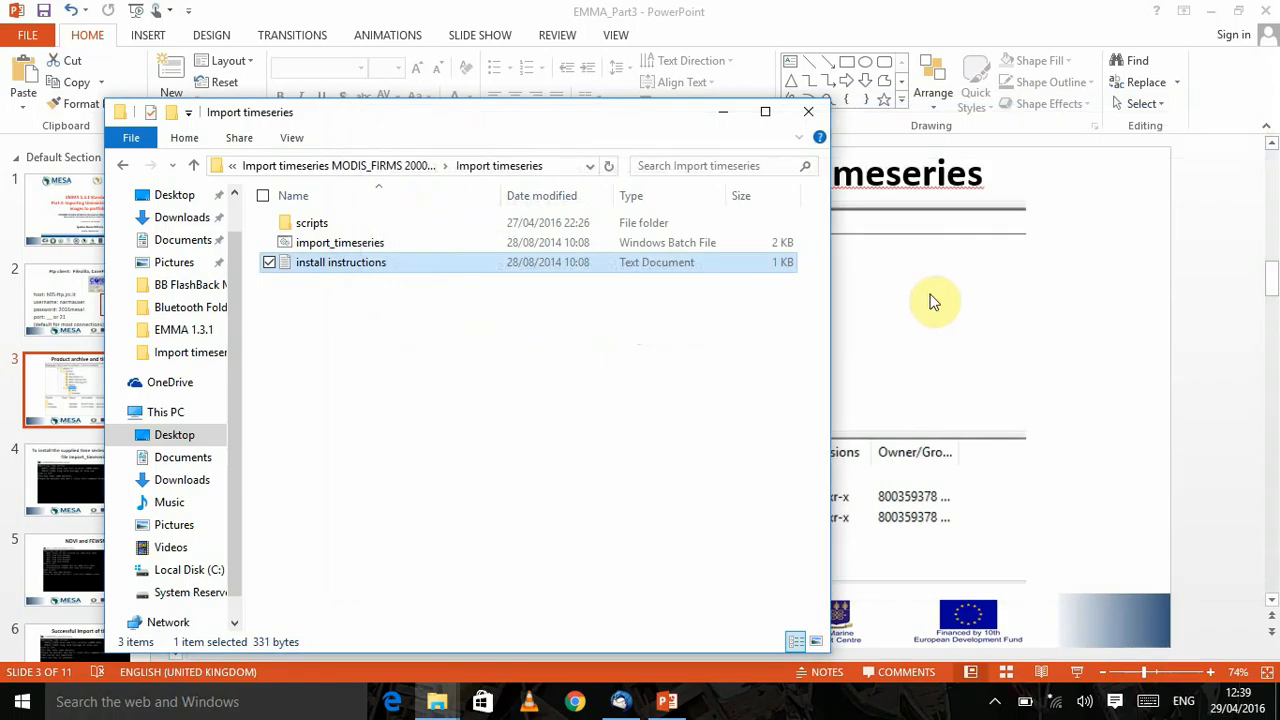
- Run the import_timeseries batch file to import the MODIS_FIRMS time series
click(494, 242)
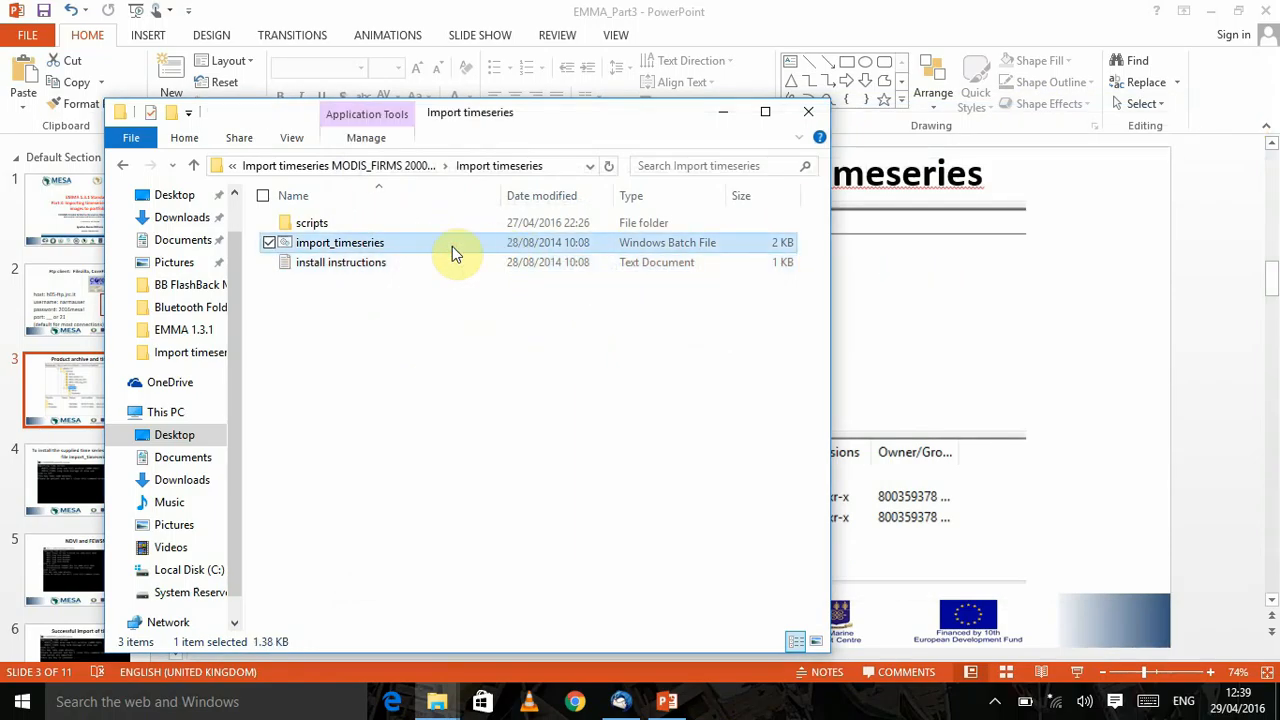
right_click(386, 247)
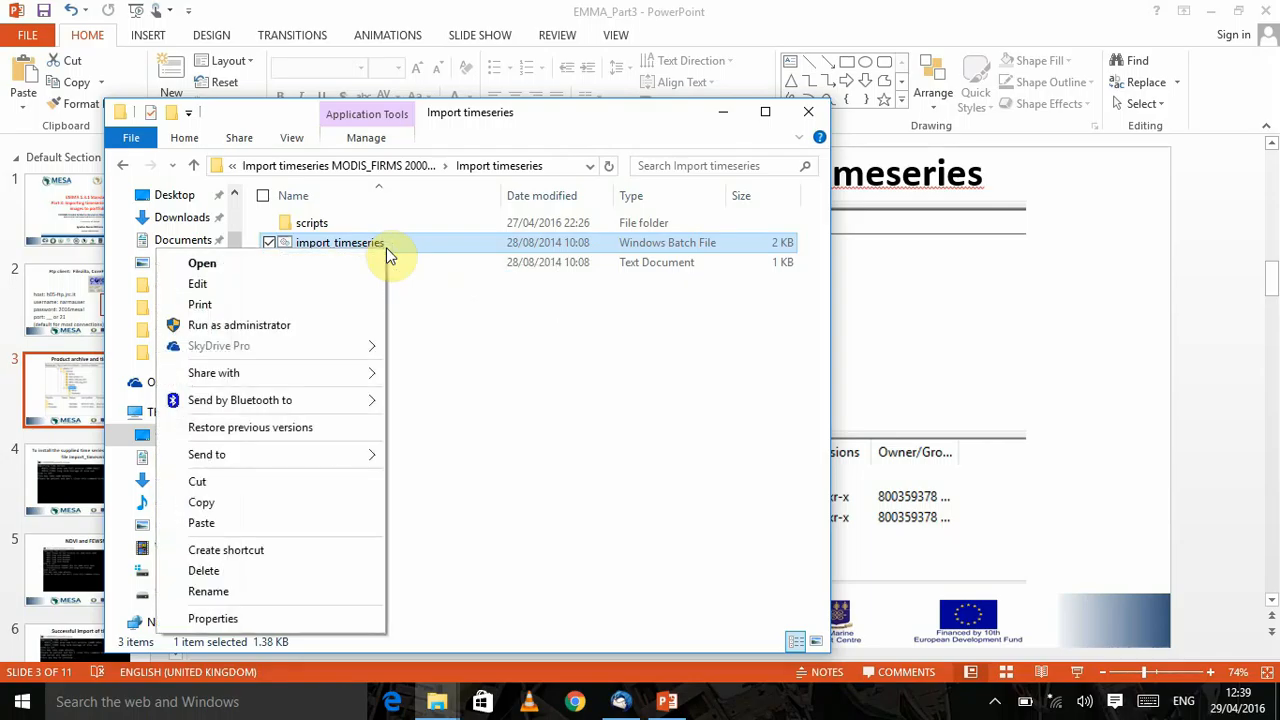
click(420, 335)
click(405, 242)
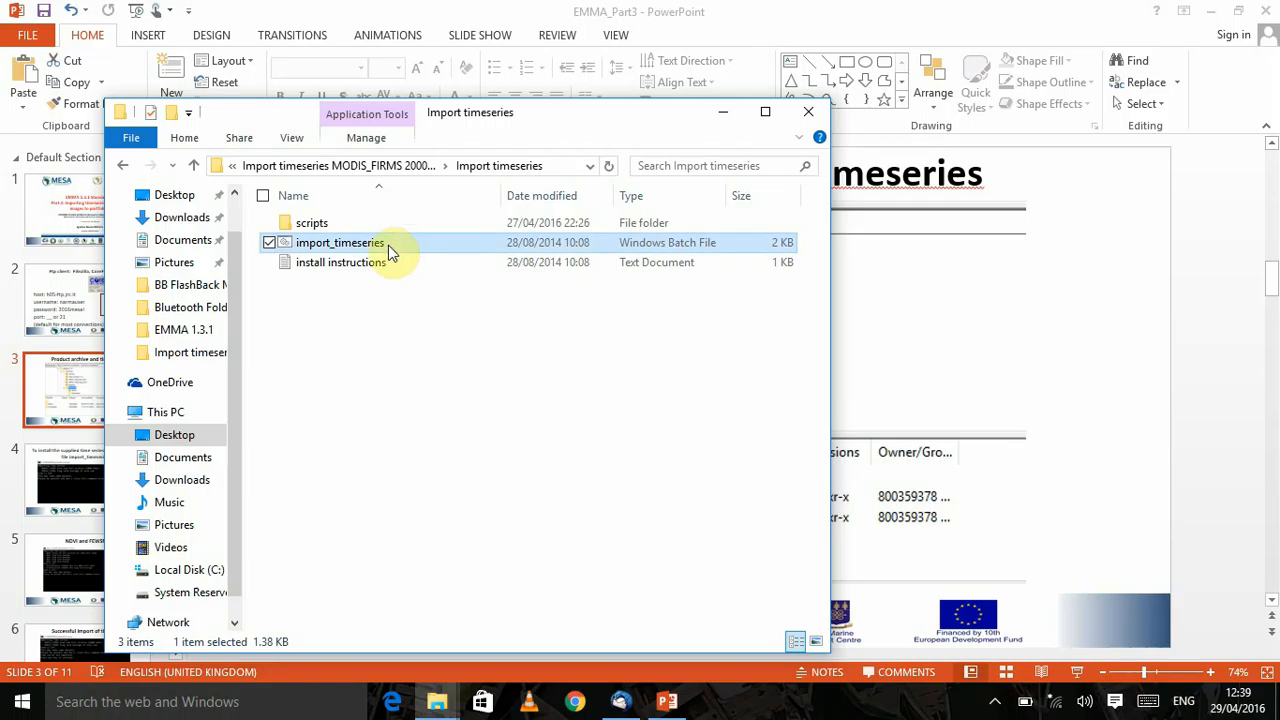
double_click(379, 245)
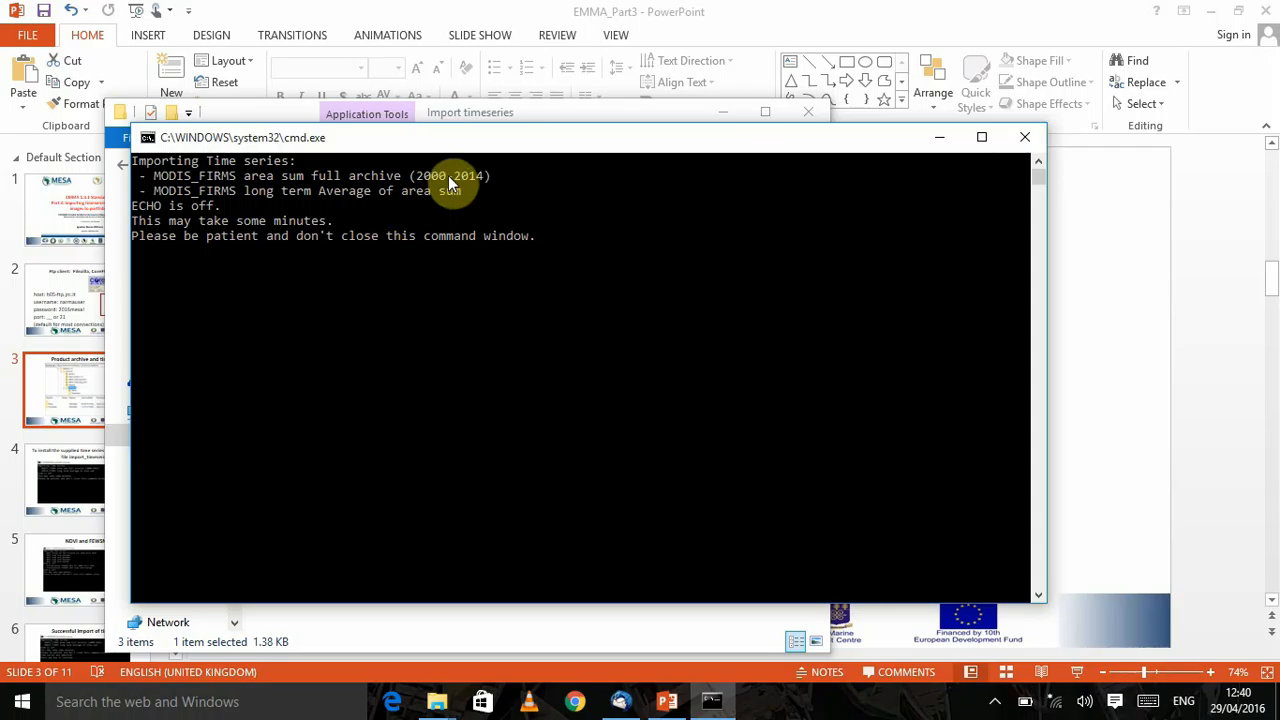
- Switch to the EMMA_Part3 presentation, review slide 4 on import_timeseries.bat and show slide 5, NDVI and FEWSNET, full screen
click(520, 10)
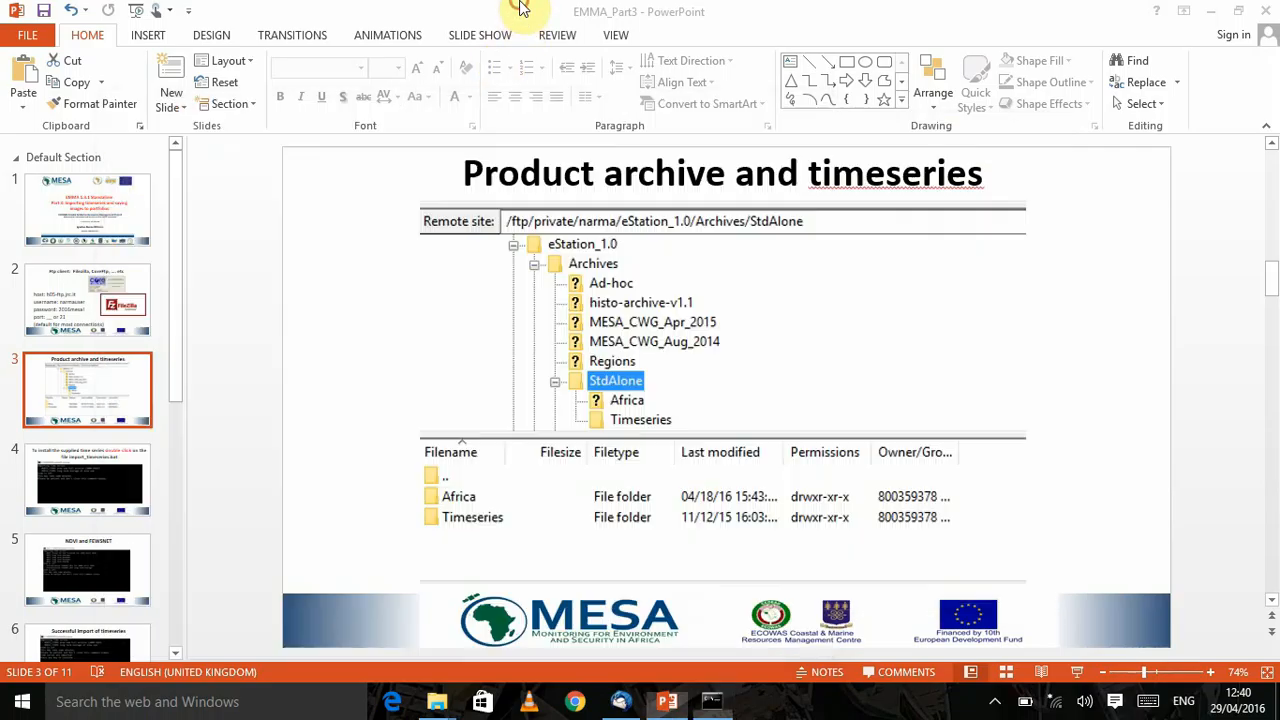
click(132, 489)
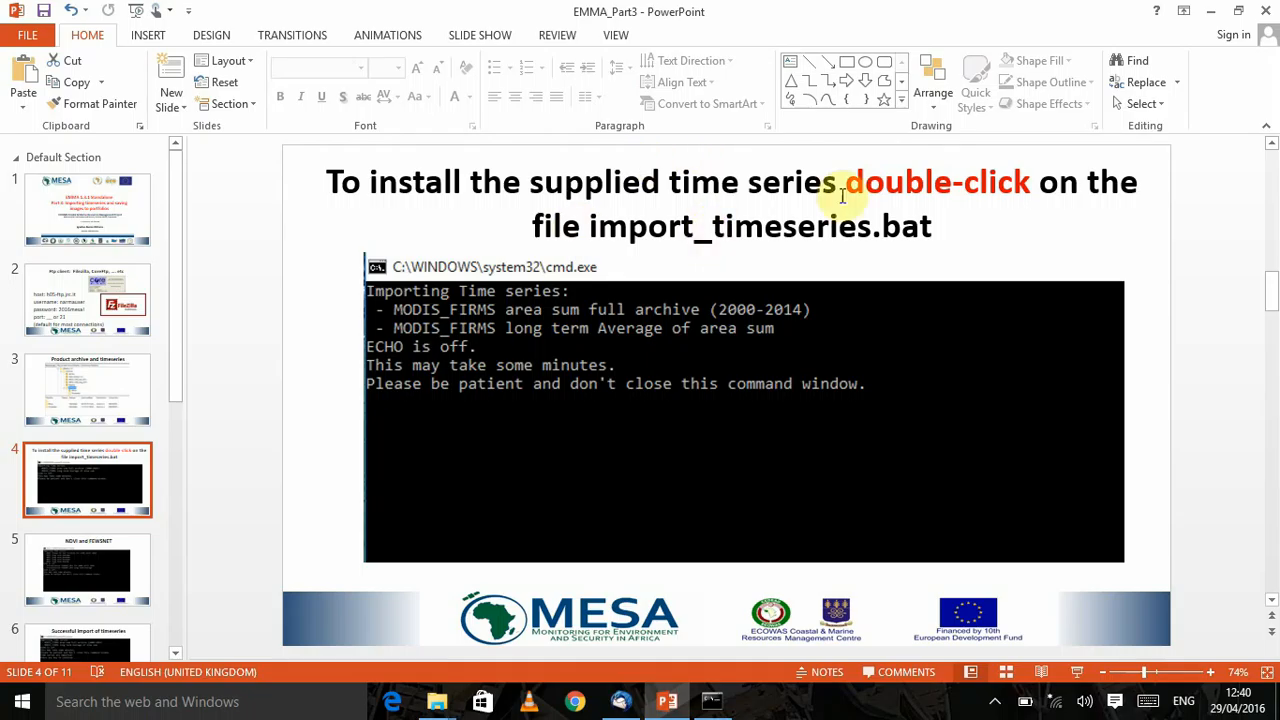
mouse_move(846, 182)
mouse_down()
mouse_move(1049, 206)
mouse_move(1007, 210)
mouse_up()
click(996, 206)
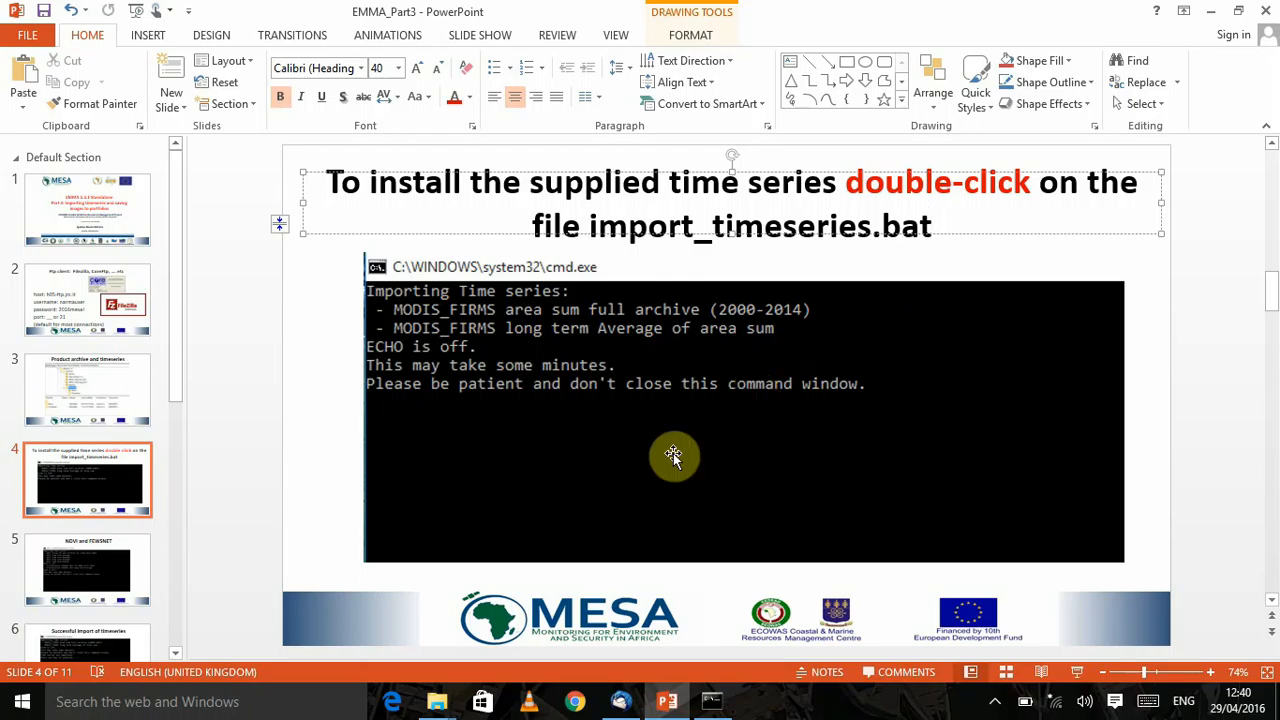
click(146, 565)
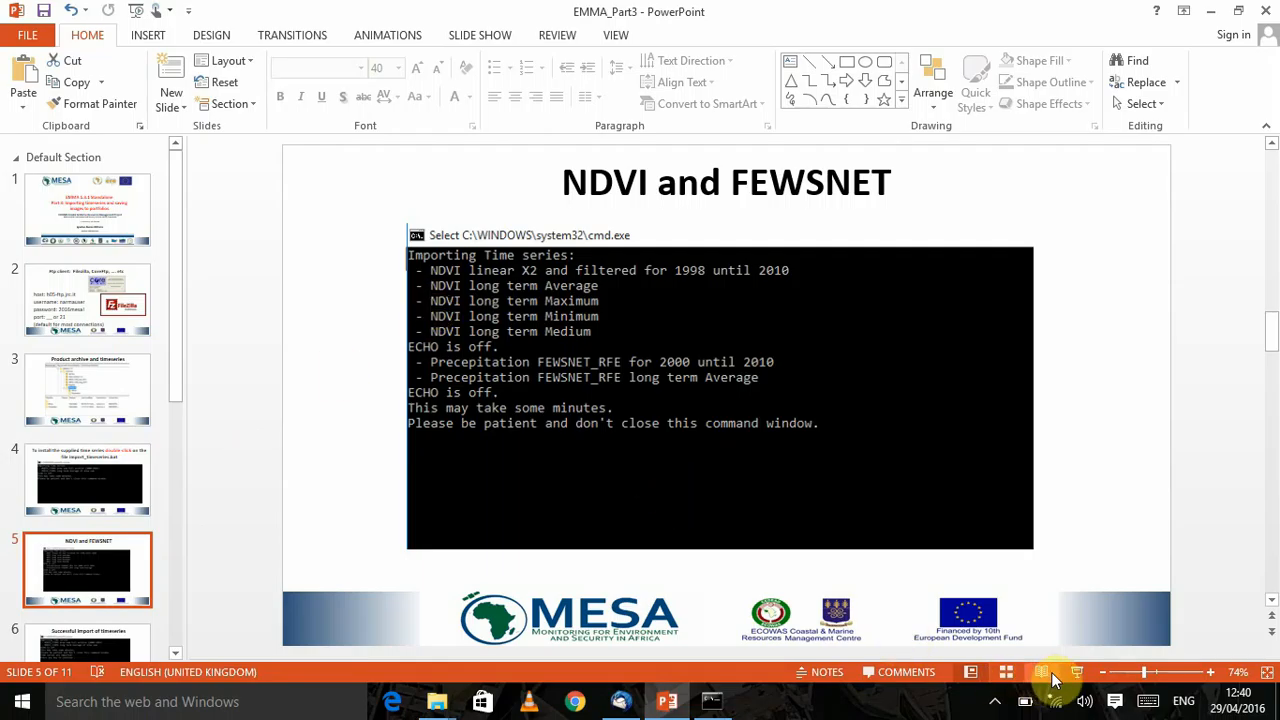
click(1078, 671)
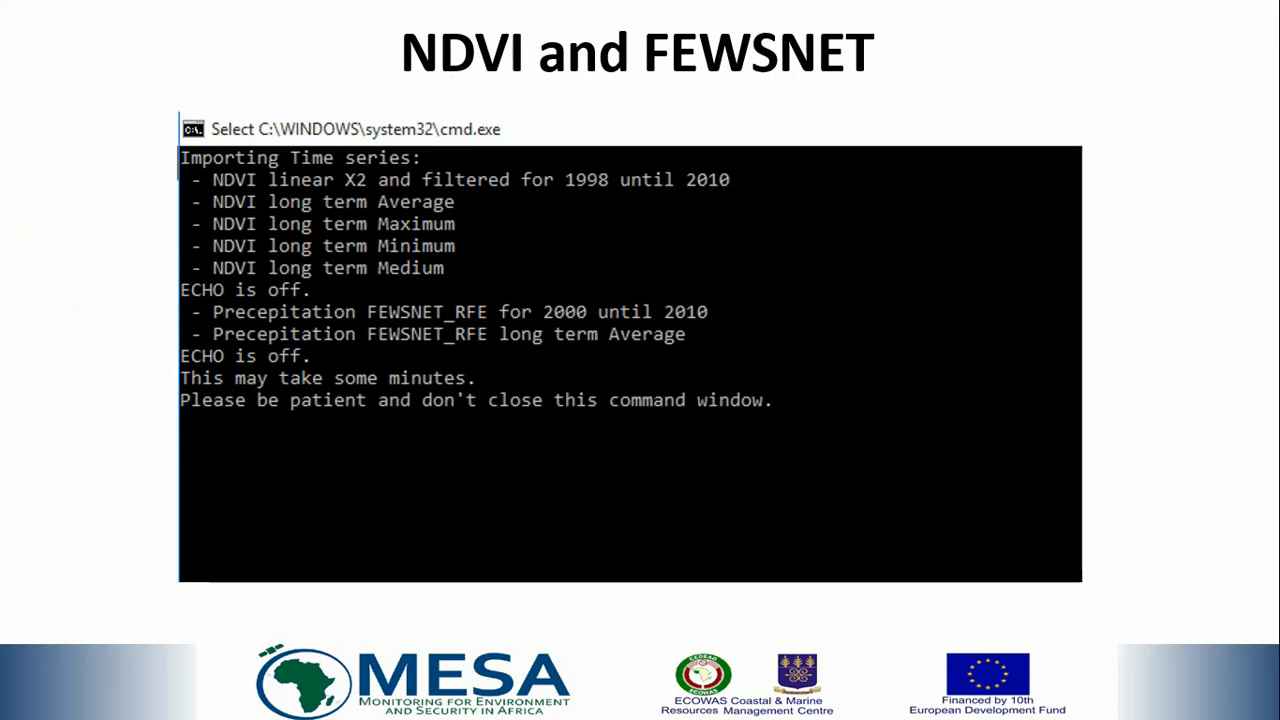
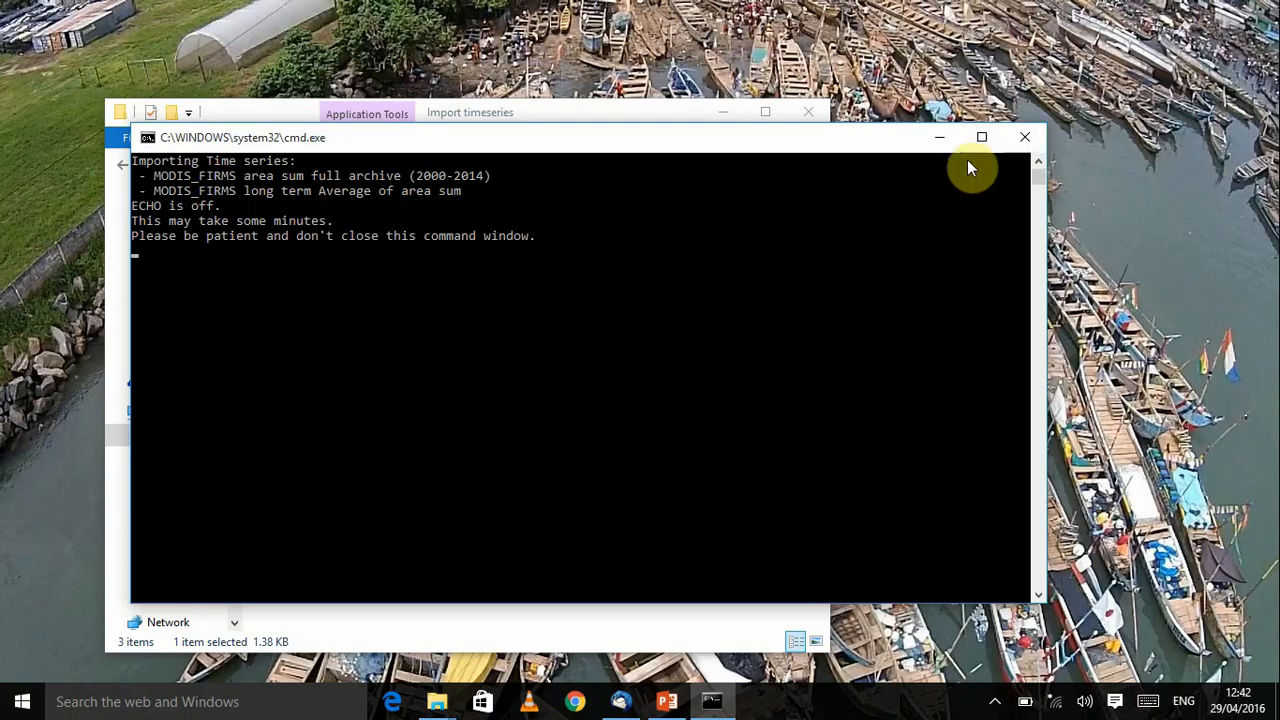
click(941, 138)
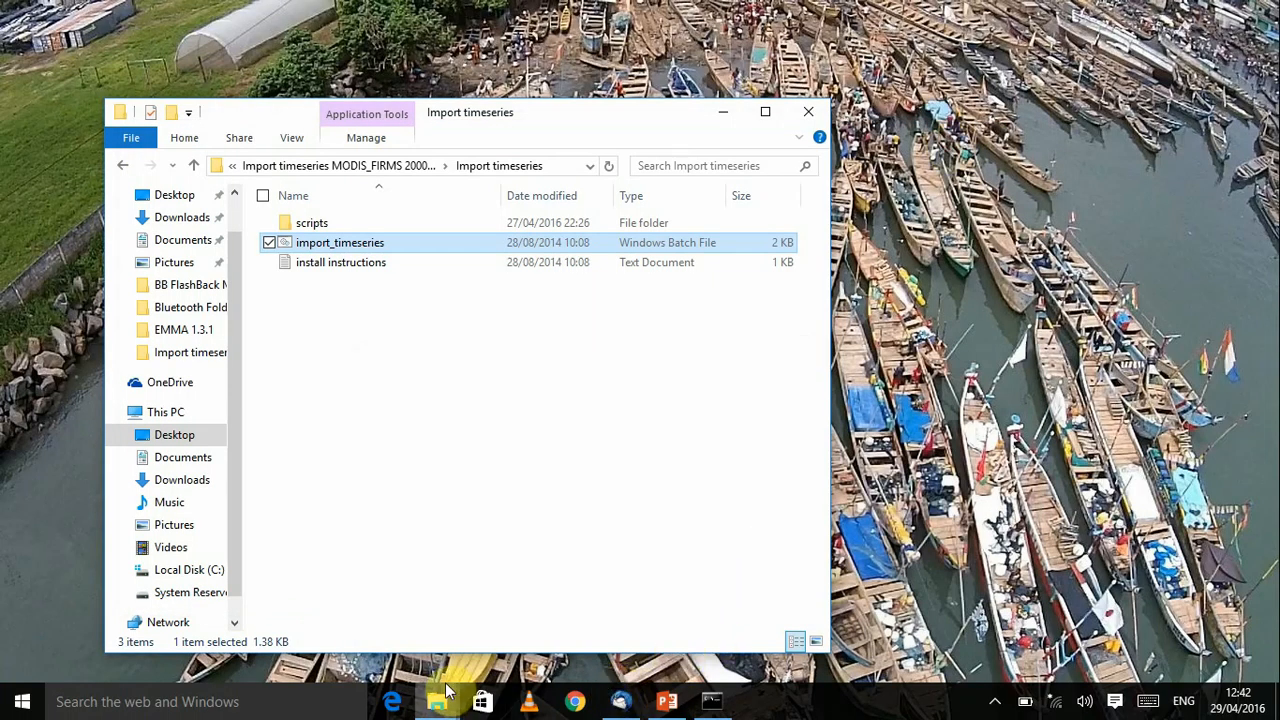
click(391, 701)
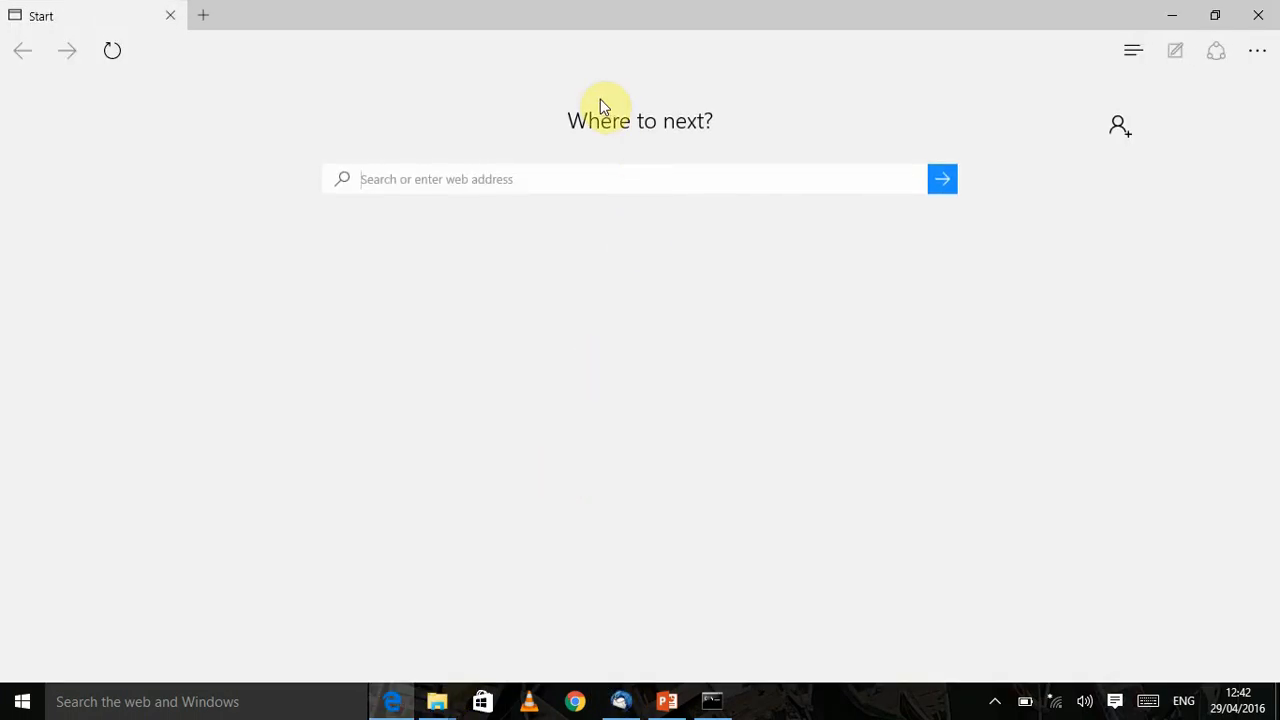
text(localhost:8080/EMMA/emma/)
key(Return)
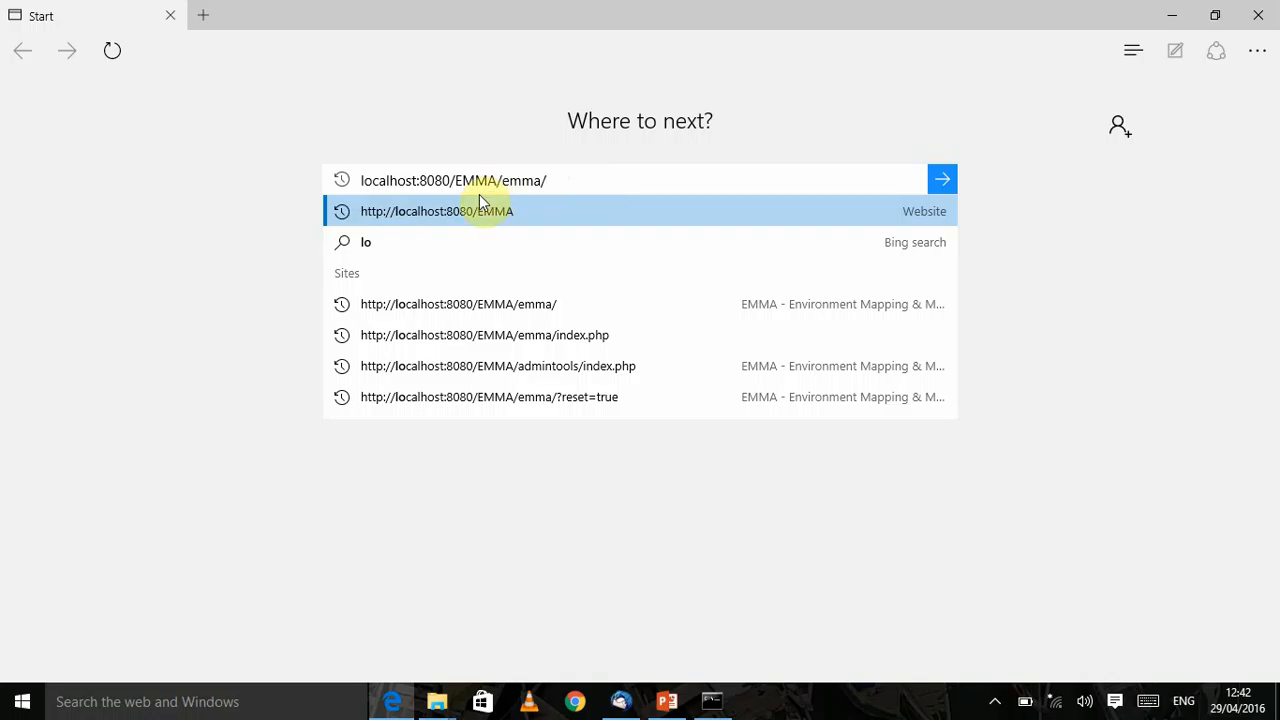
drag(549, 184, 359, 184)
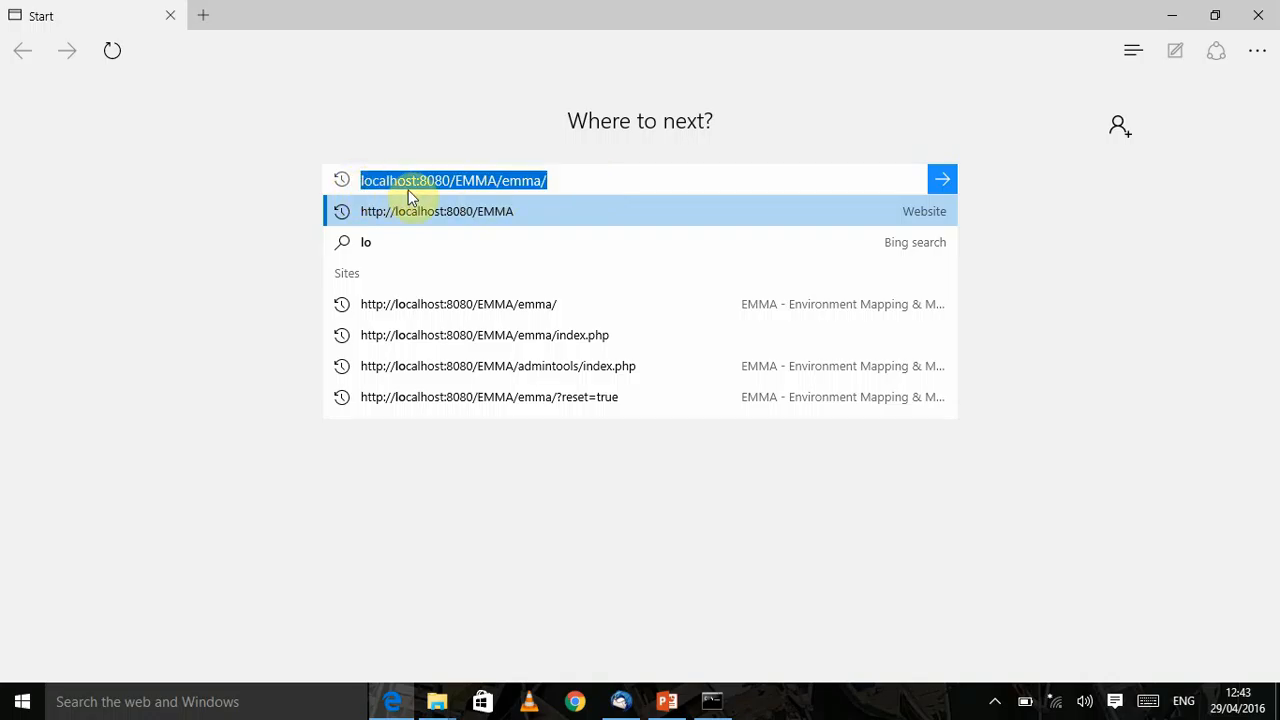
click(586, 185)
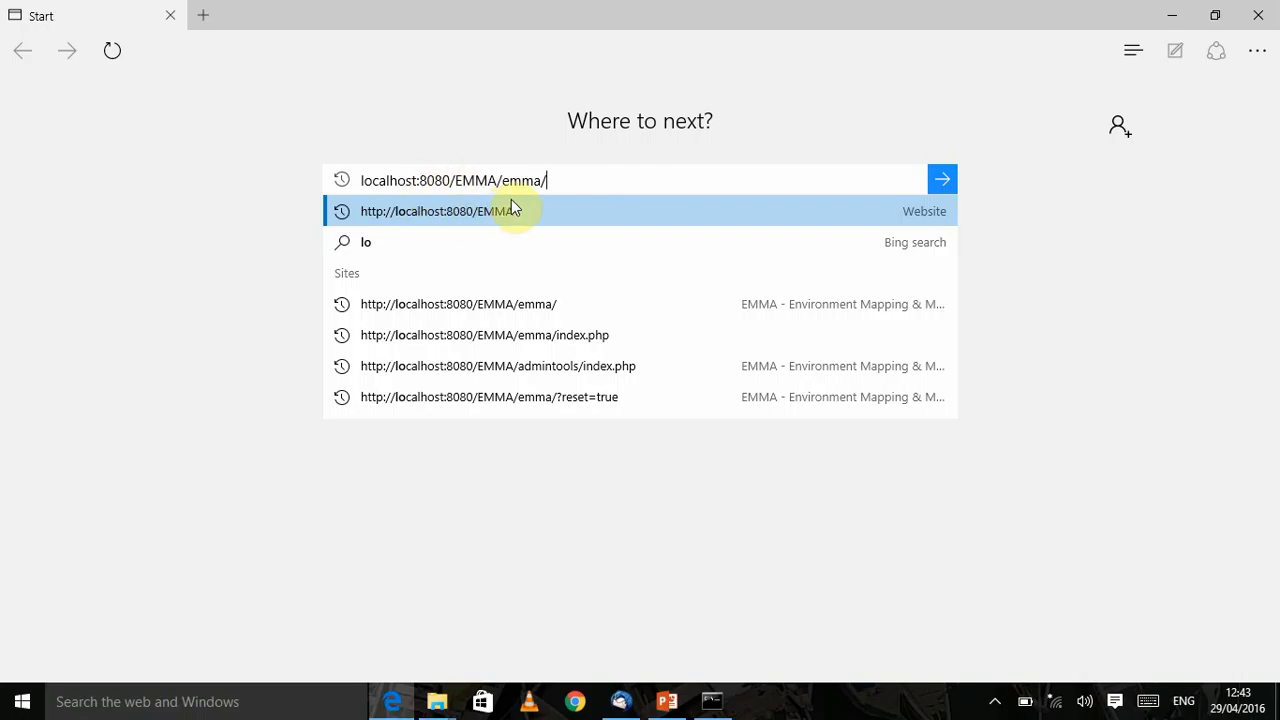
click(511, 207)
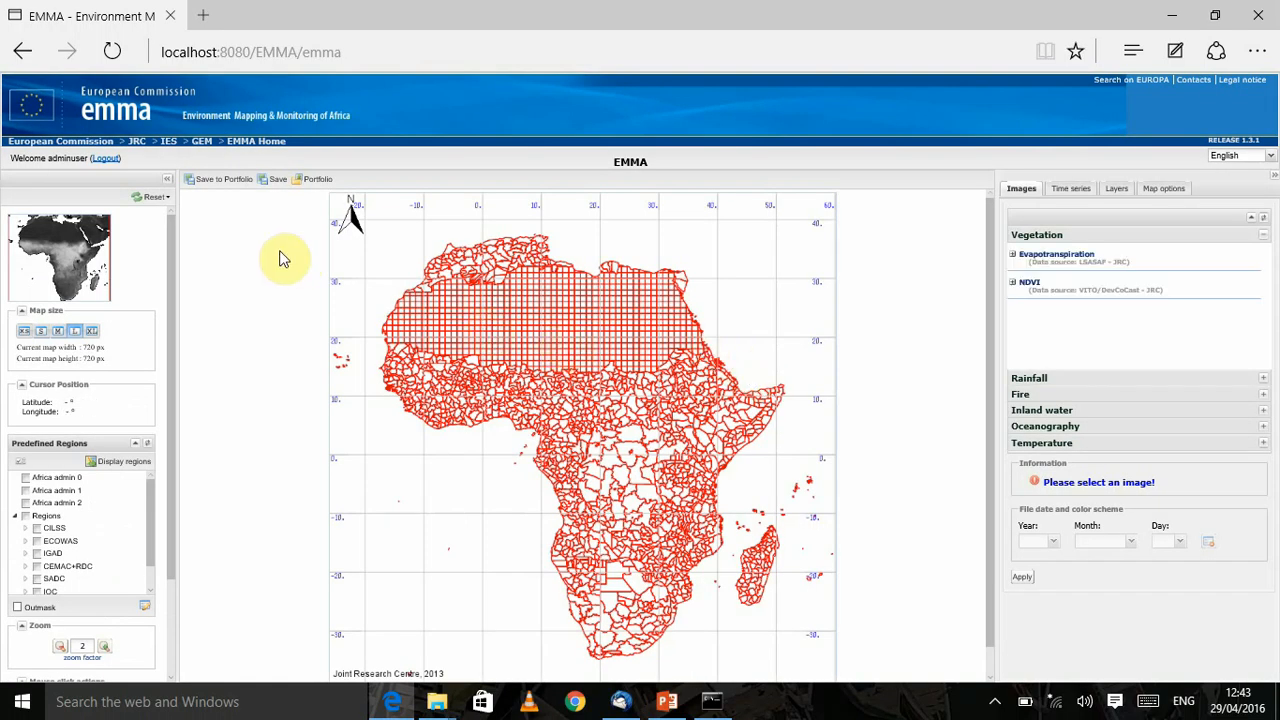
- Reset the EMMA map and look through the available time series groups
click(155, 197)
click(174, 238)
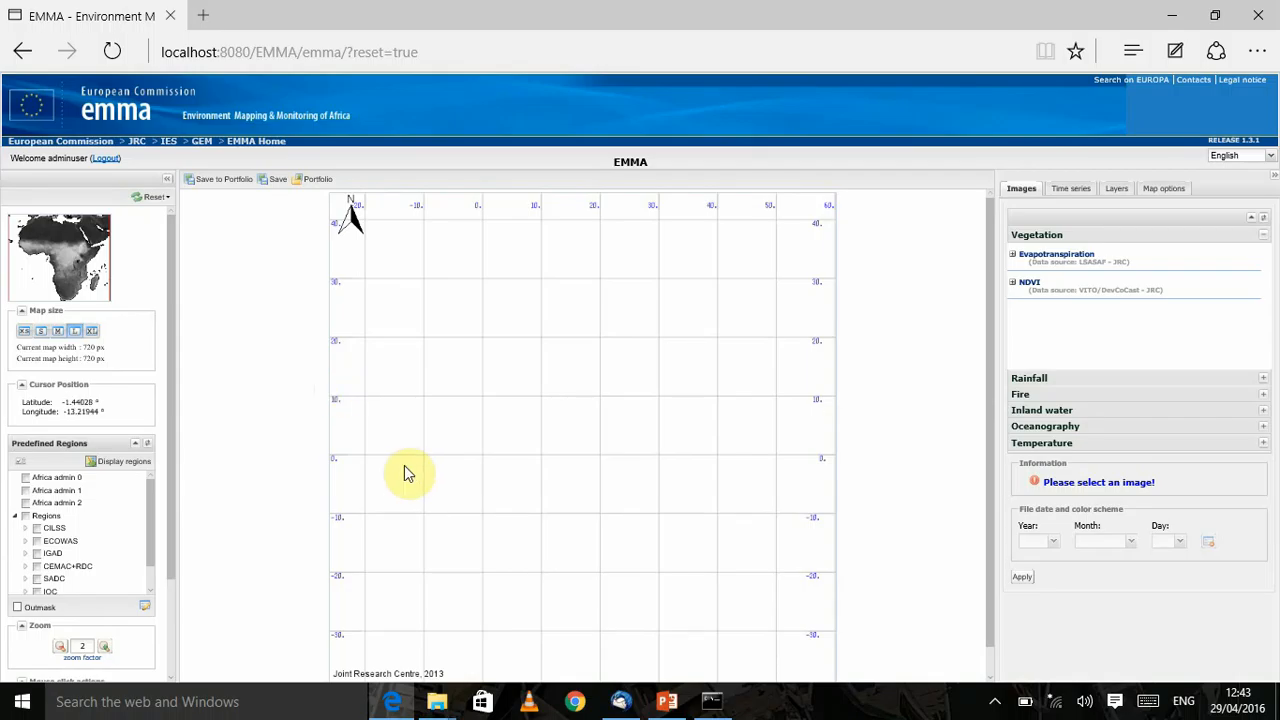
click(1075, 193)
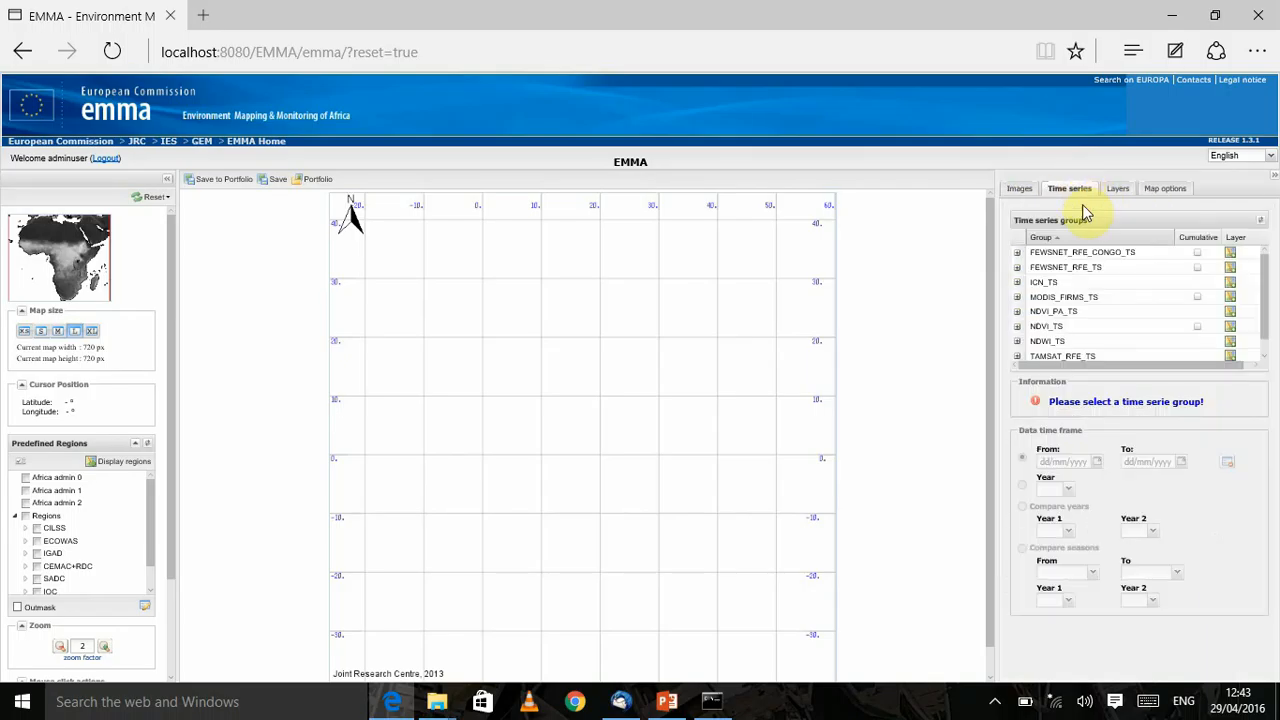
drag(1264, 279, 1268, 252)
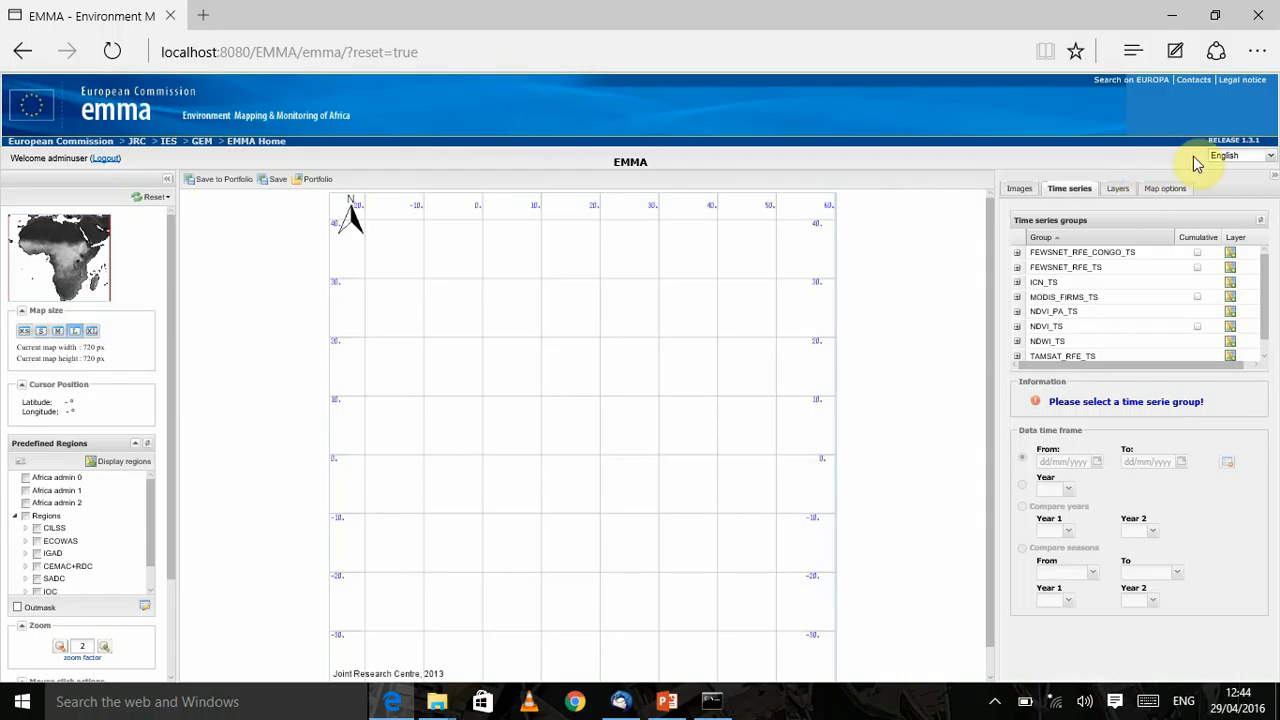
- Switch the EMMA interface language to Français and show the time series groups
click(1270, 157)
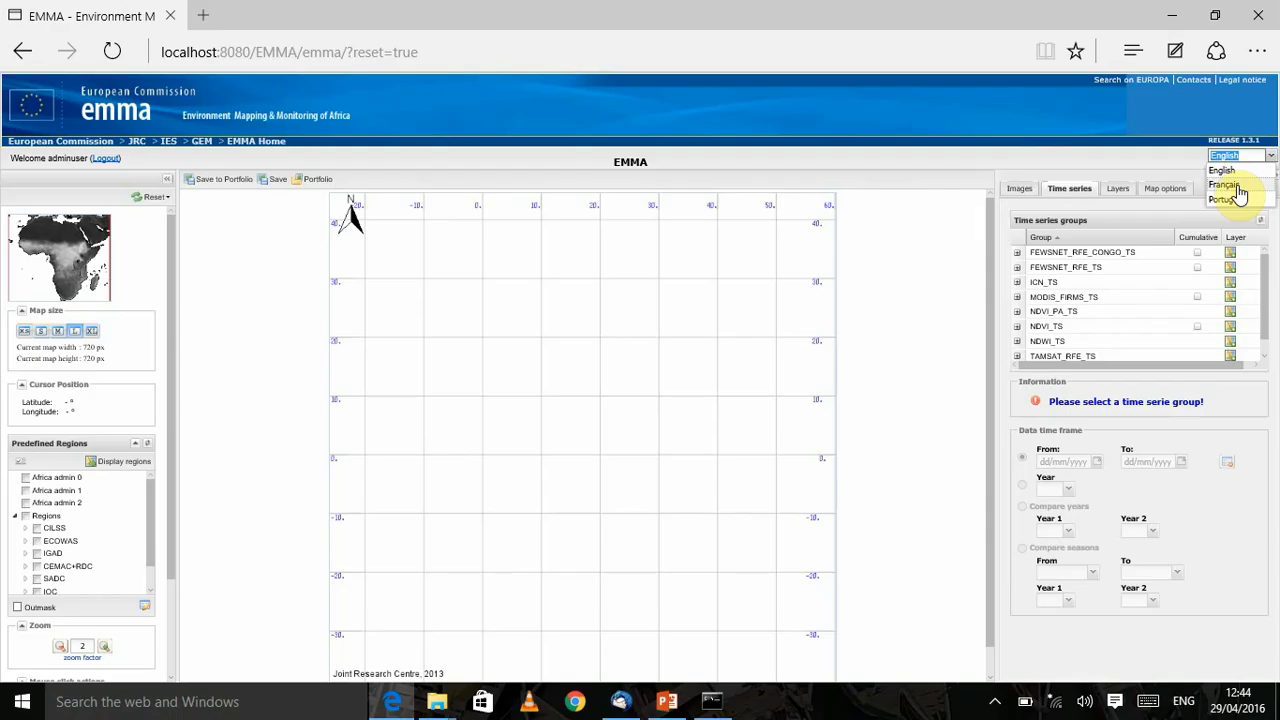
click(1237, 190)
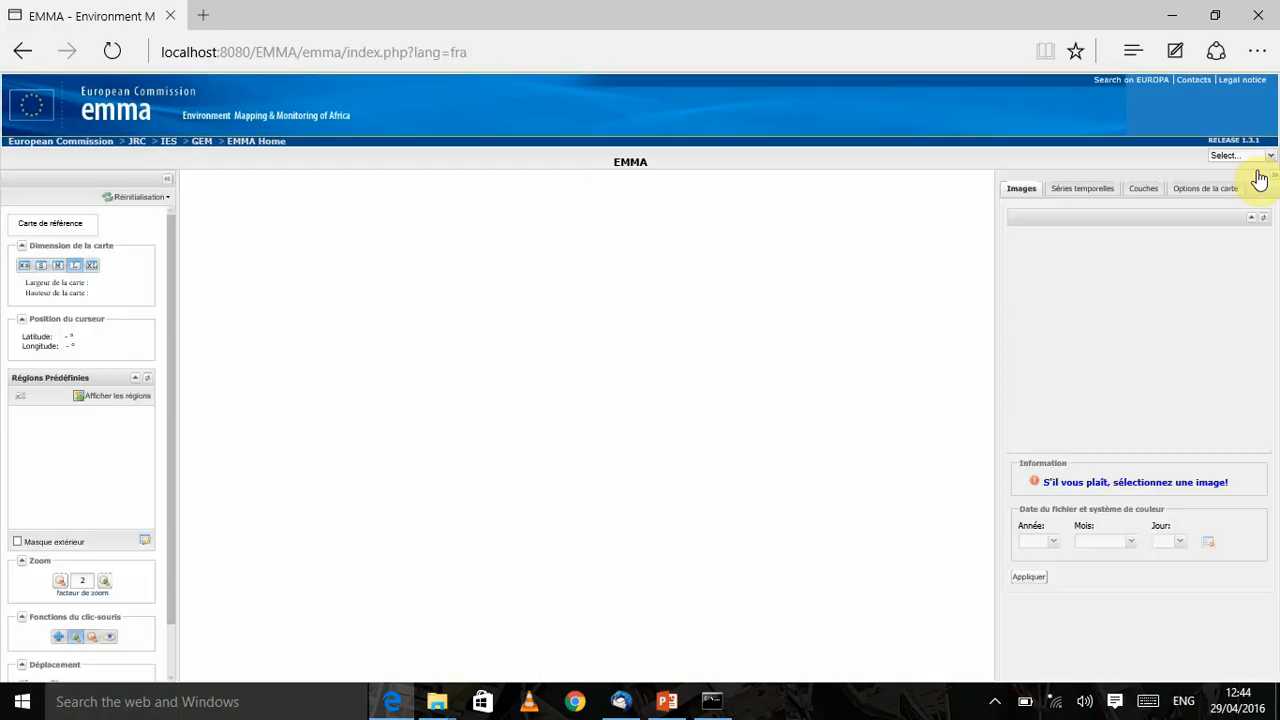
click(1095, 195)
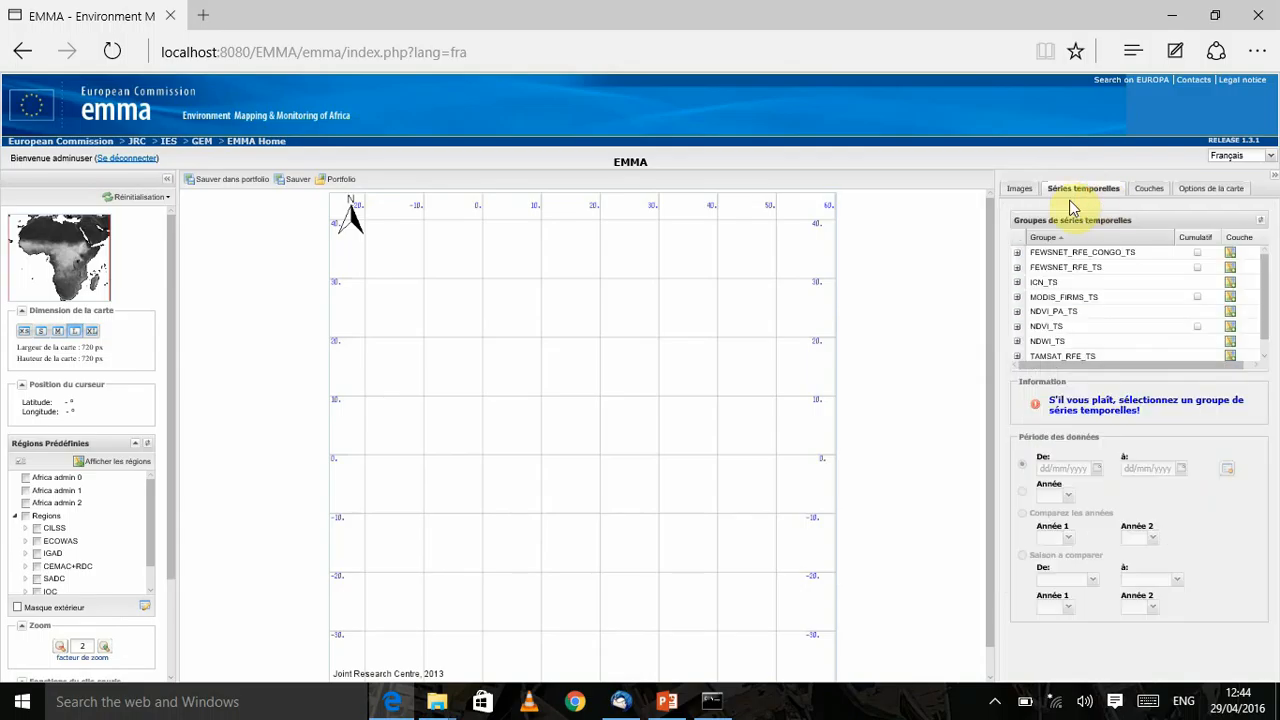
- Set the interface language back to English and reopen the time series groups
click(1268, 156)
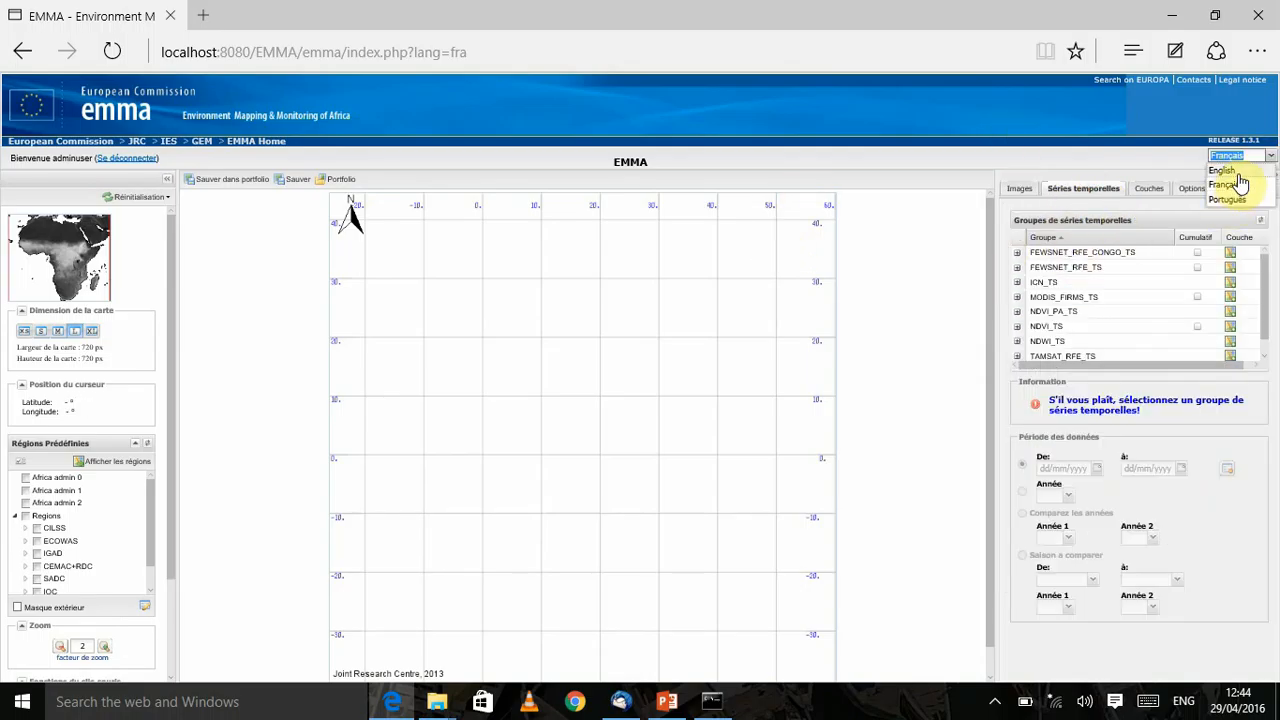
click(1226, 171)
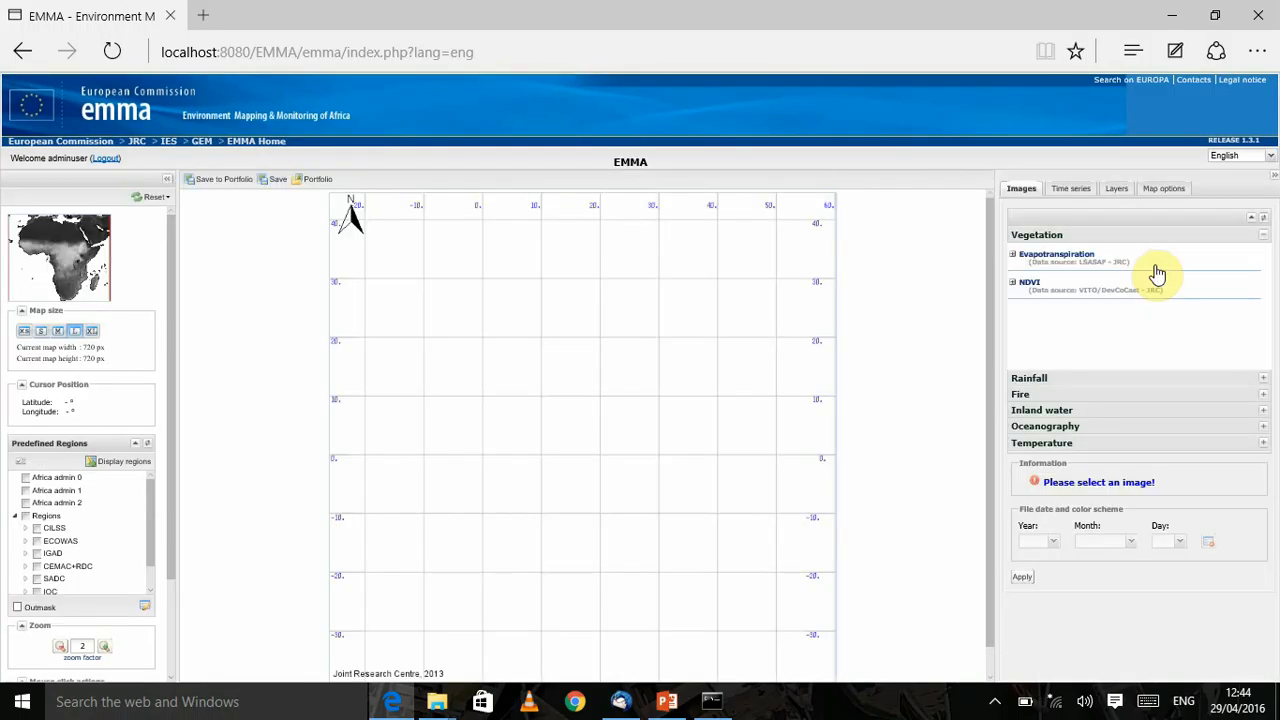
click(1072, 188)
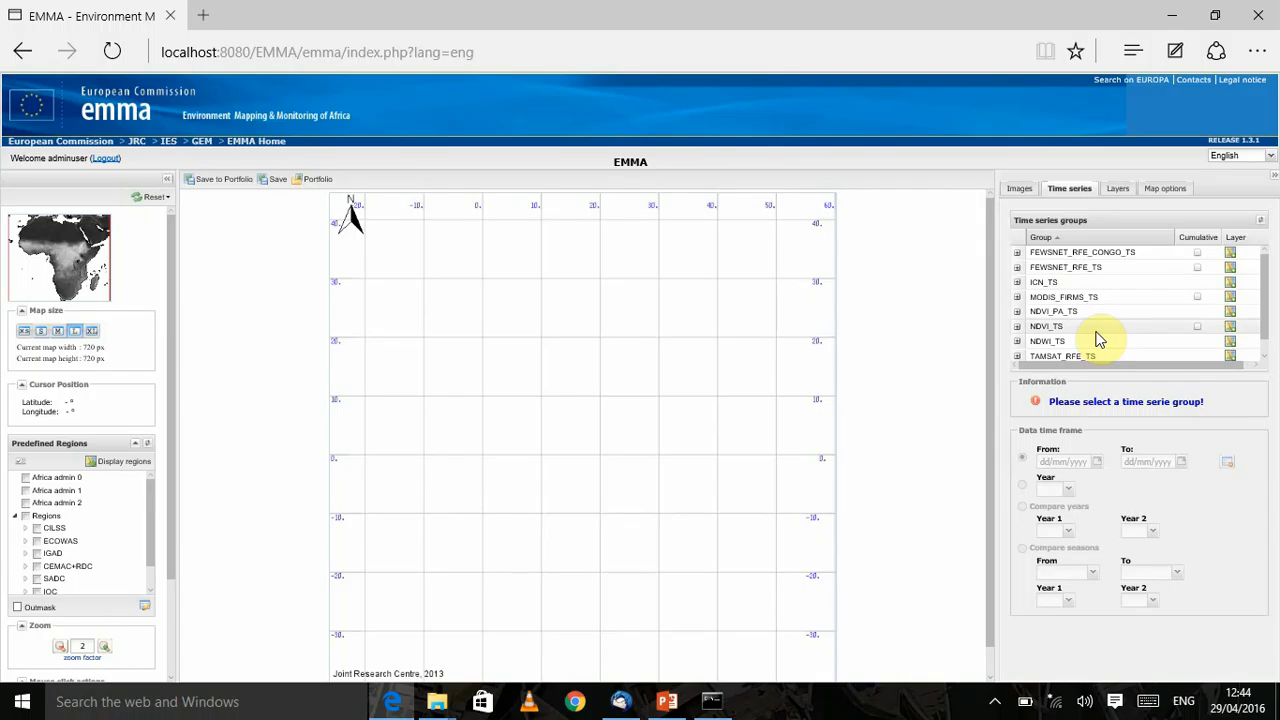
- Display the map layer of the FEWSNET_RFE_TS group and select its FEWSNET_RFE_areaavg time series
click(1098, 276)
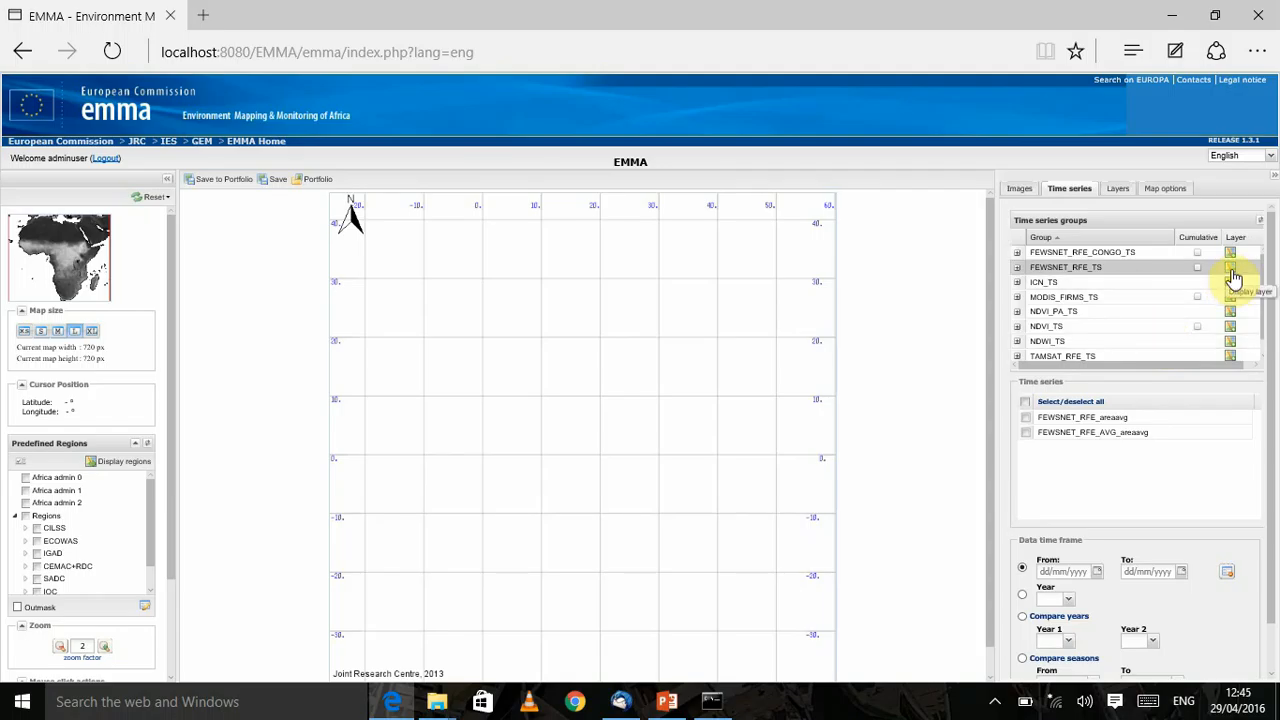
click(1232, 278)
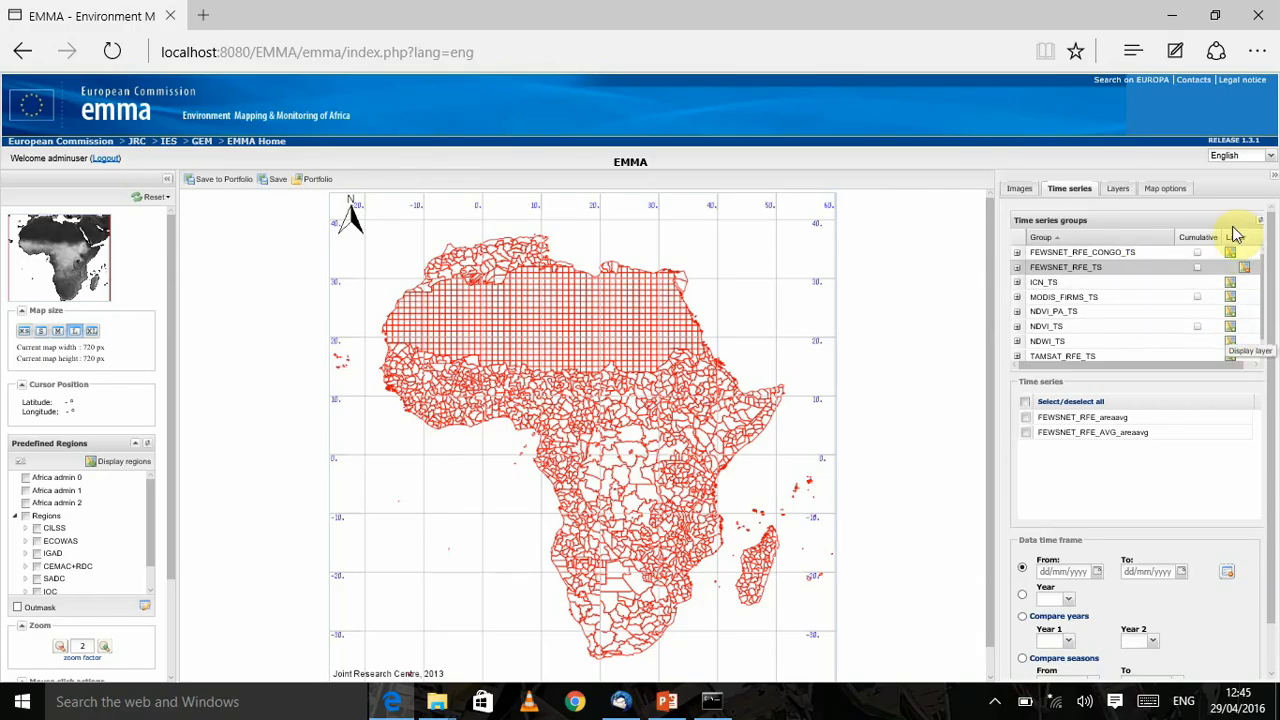
click(1025, 419)
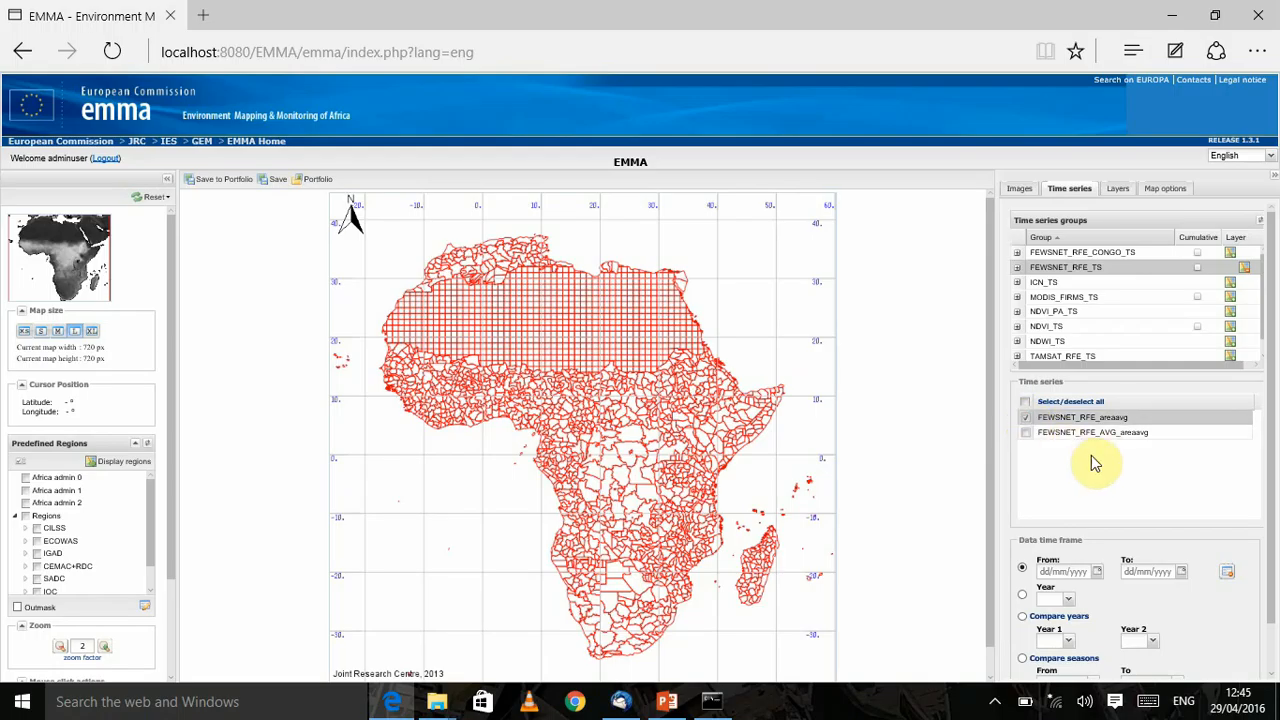
scroll(1255, 415, down, 1)
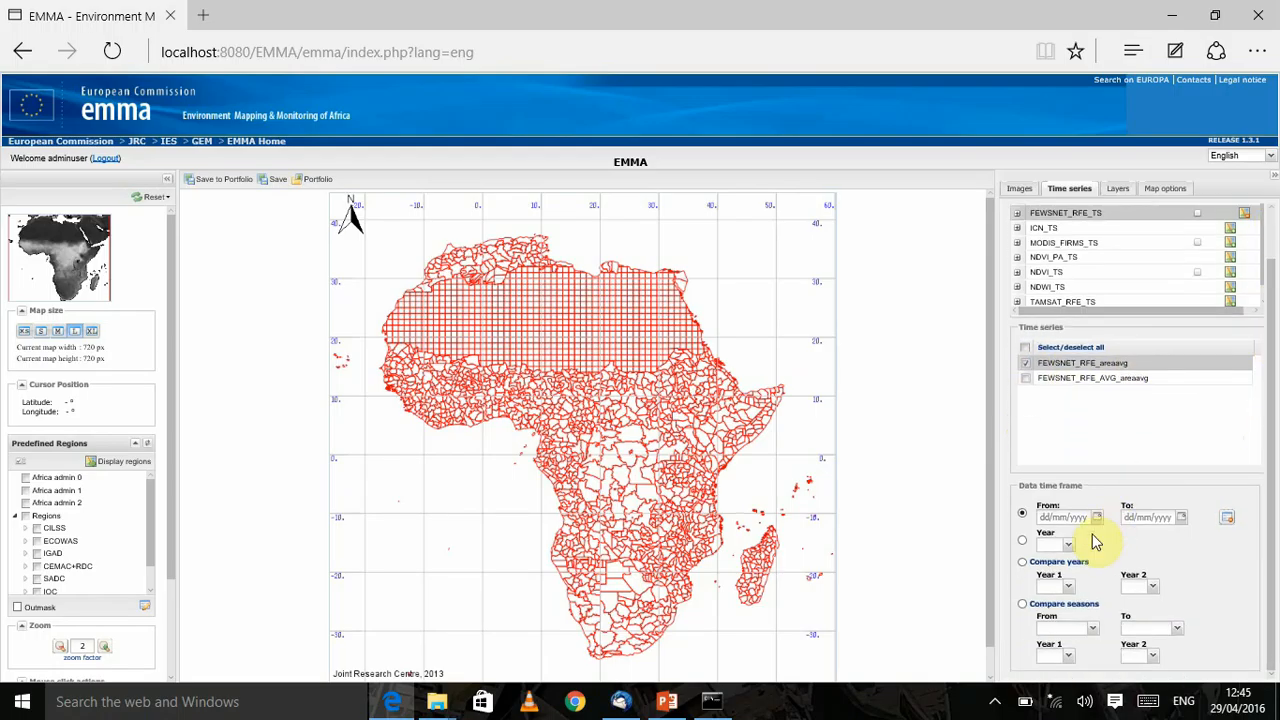
- Set the data time frame to the year 2005 and plot the rainfall chart for the Western region of Ghana
click(1022, 542)
click(1067, 549)
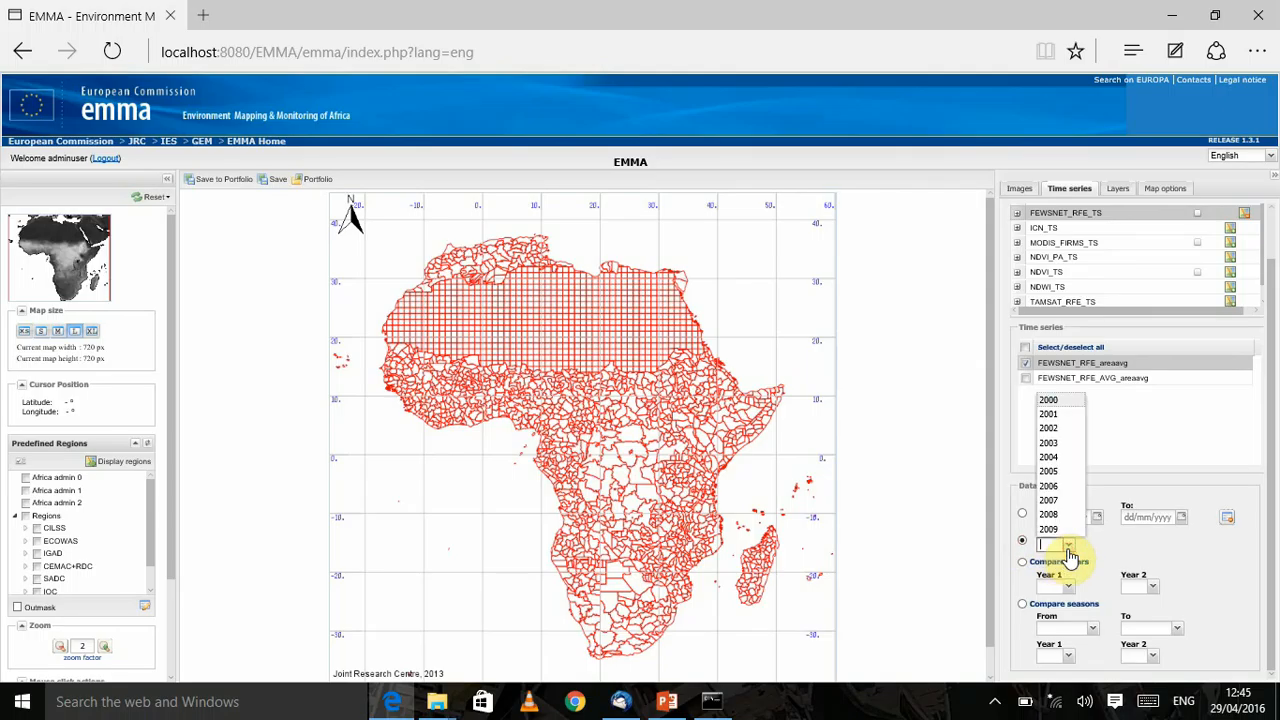
click(1064, 472)
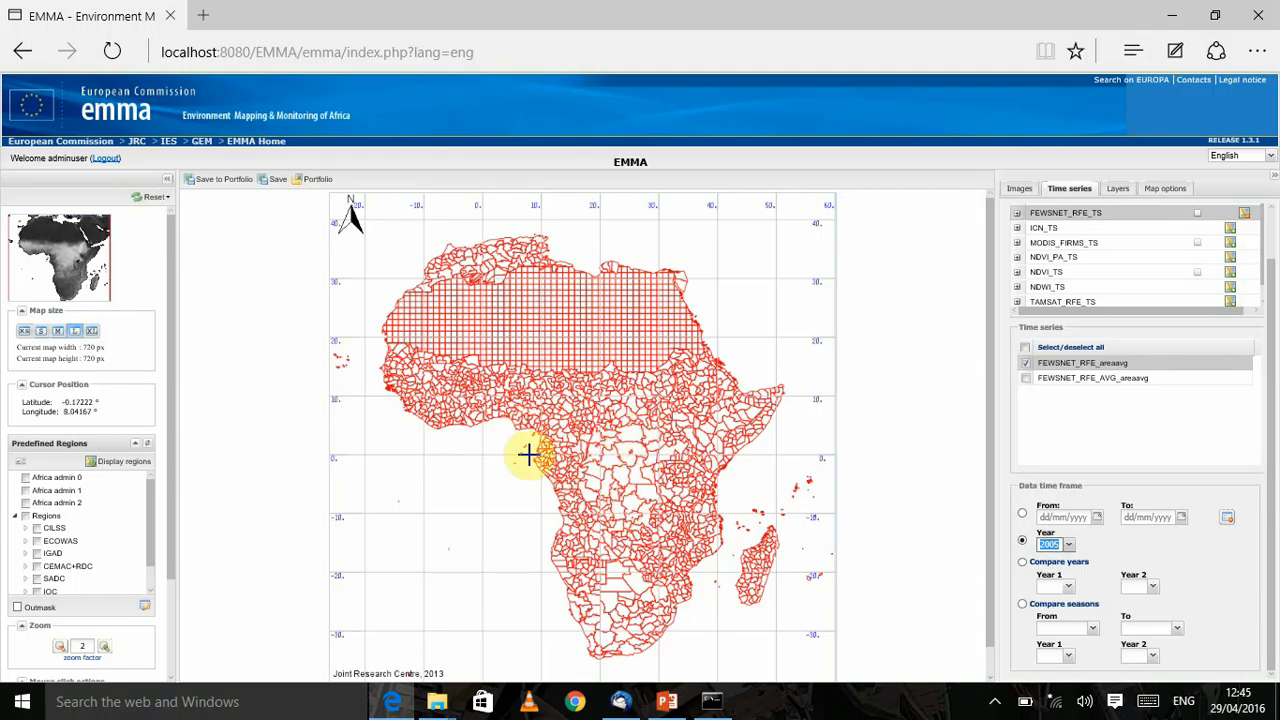
click(468, 420)
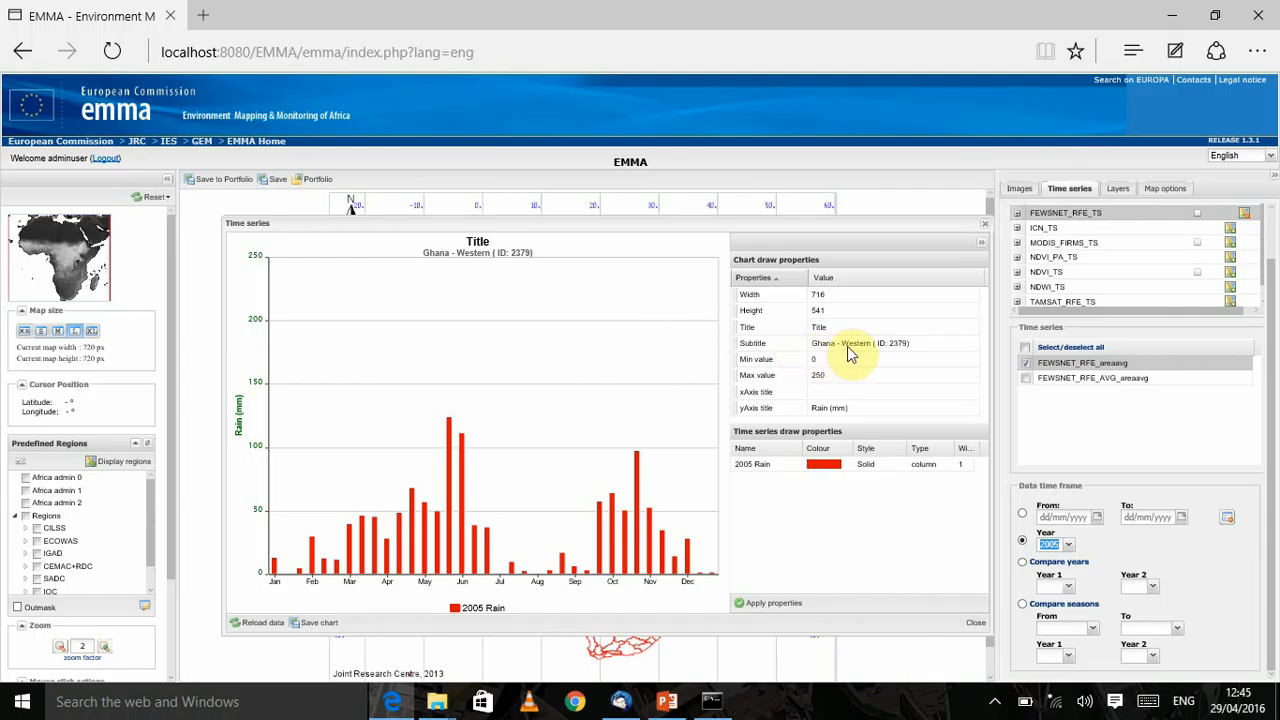
mouse_move(298, 565)
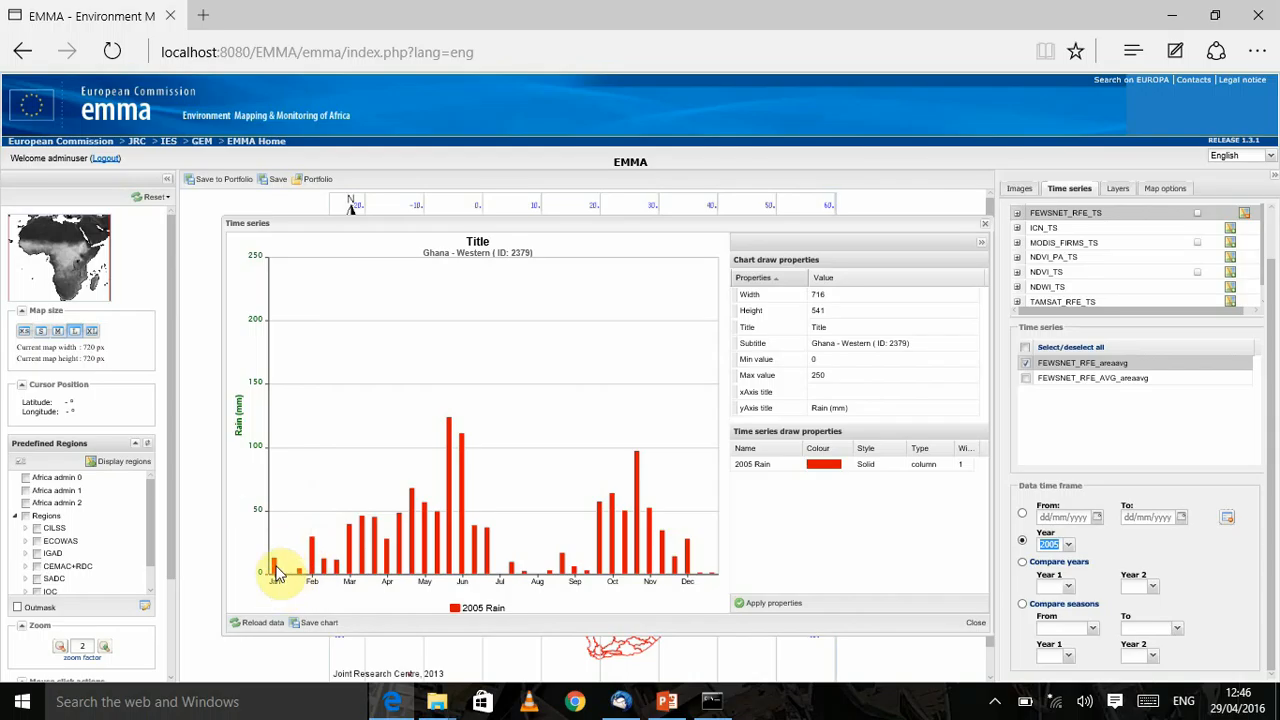
mouse_move(450, 445)
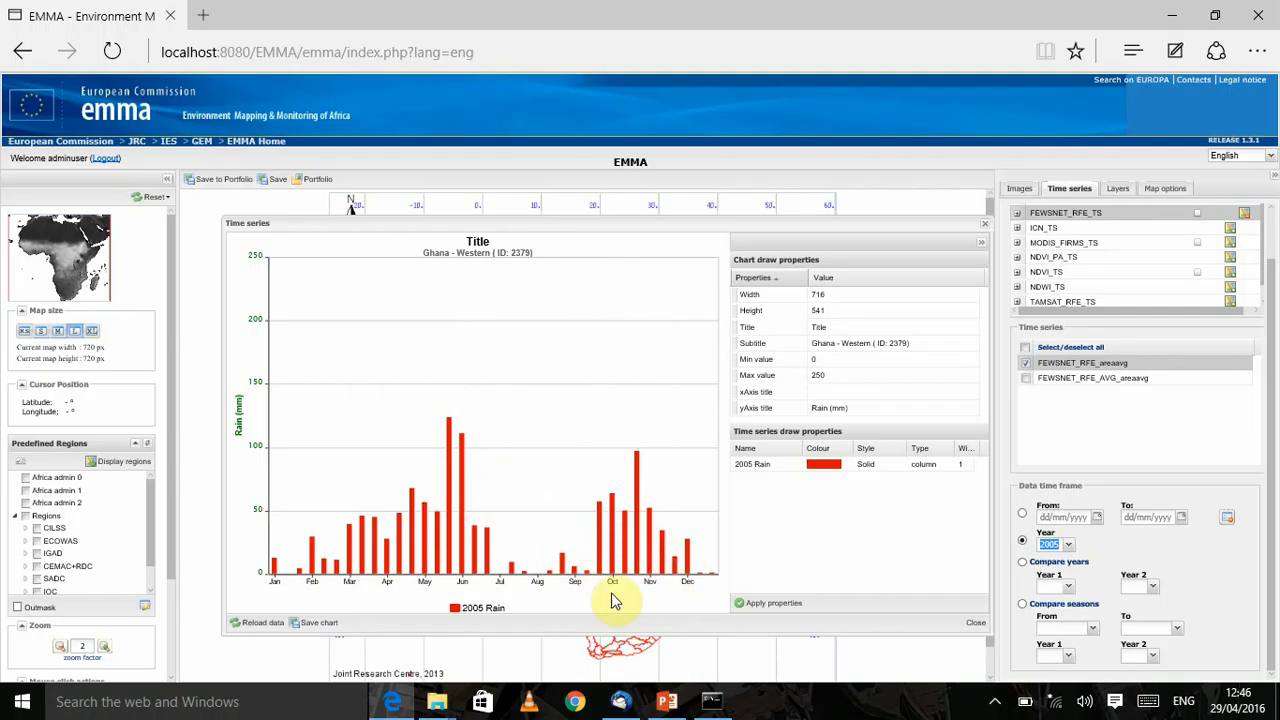
- Change the colour of the 2005 Rain series to orange and apply it to the chart
click(826, 476)
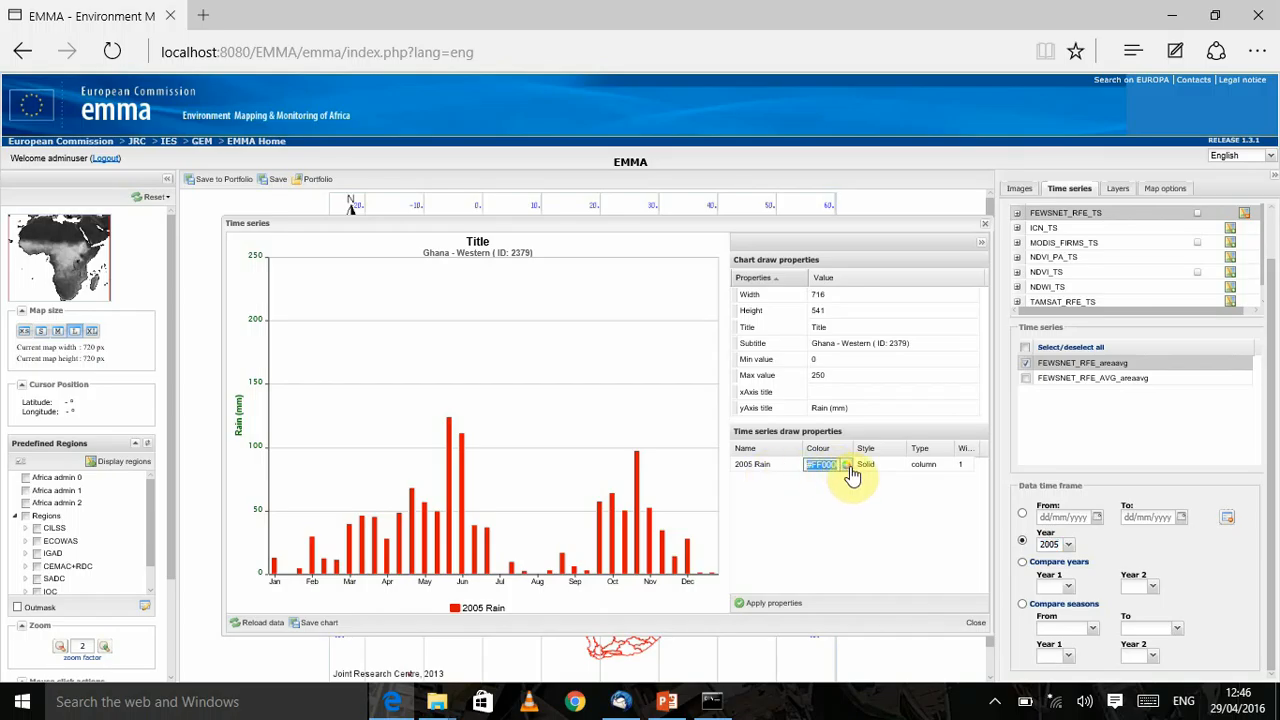
click(849, 468)
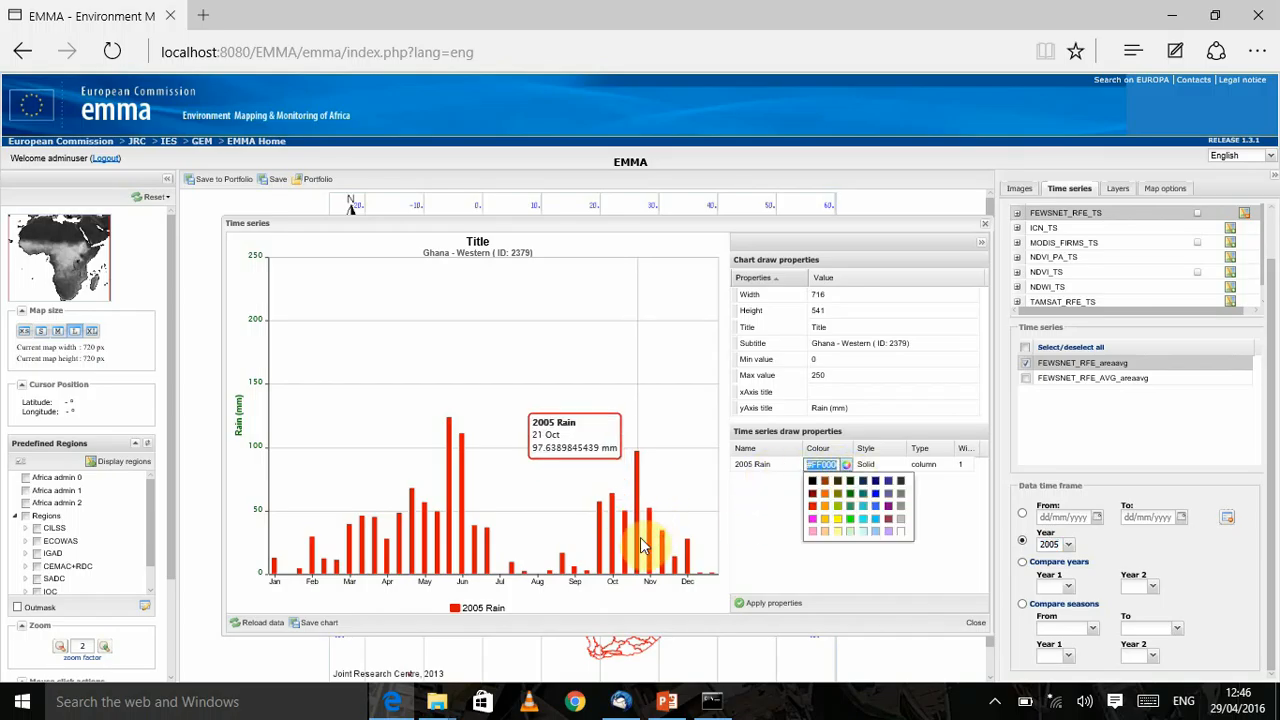
click(824, 493)
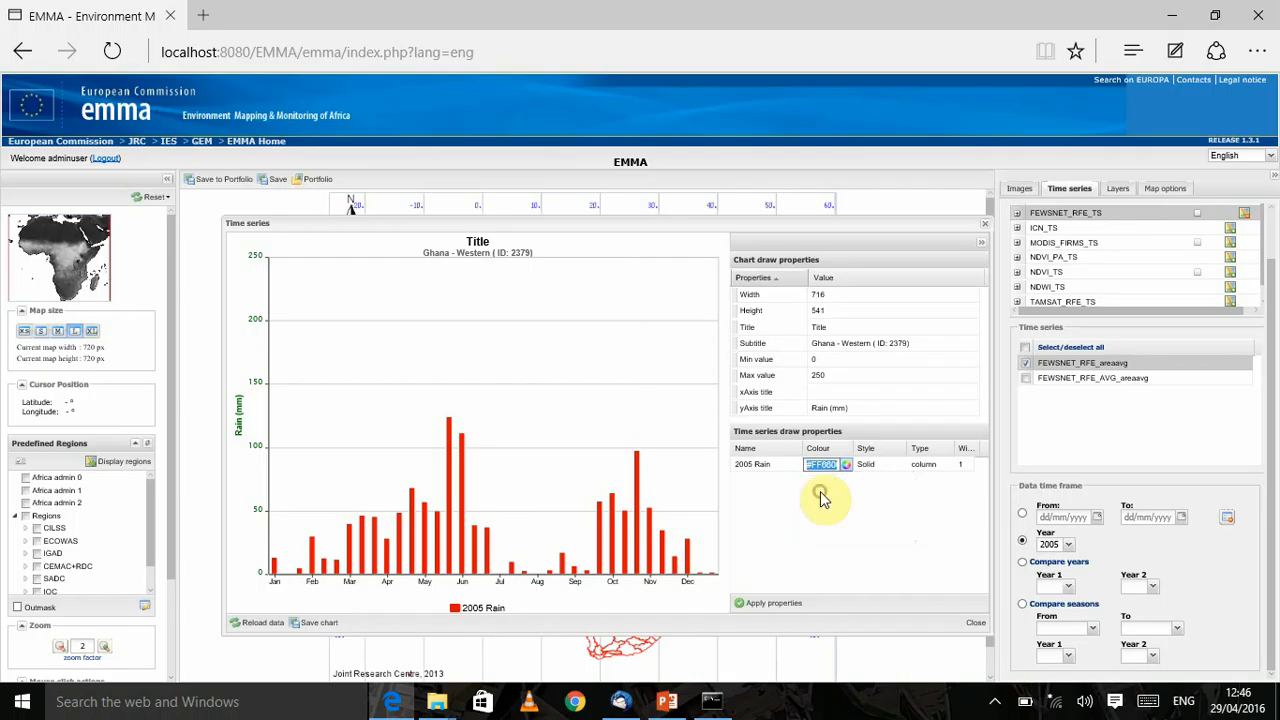
click(877, 485)
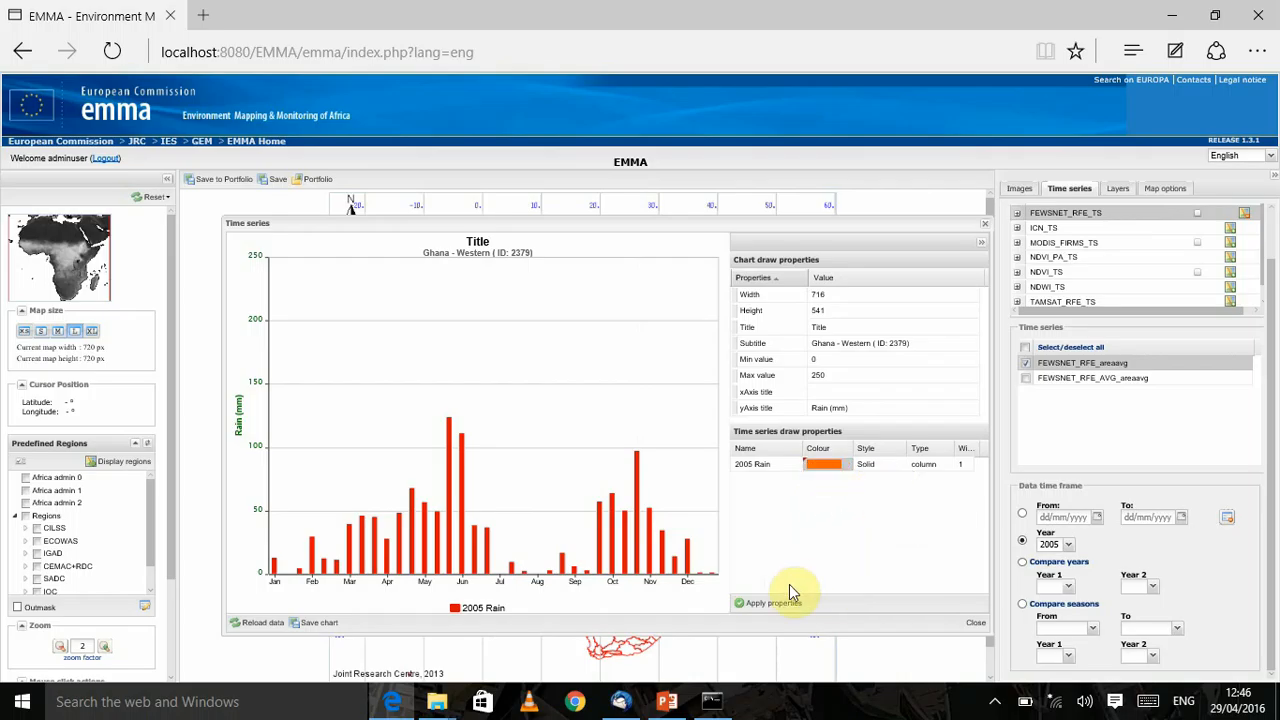
click(766, 604)
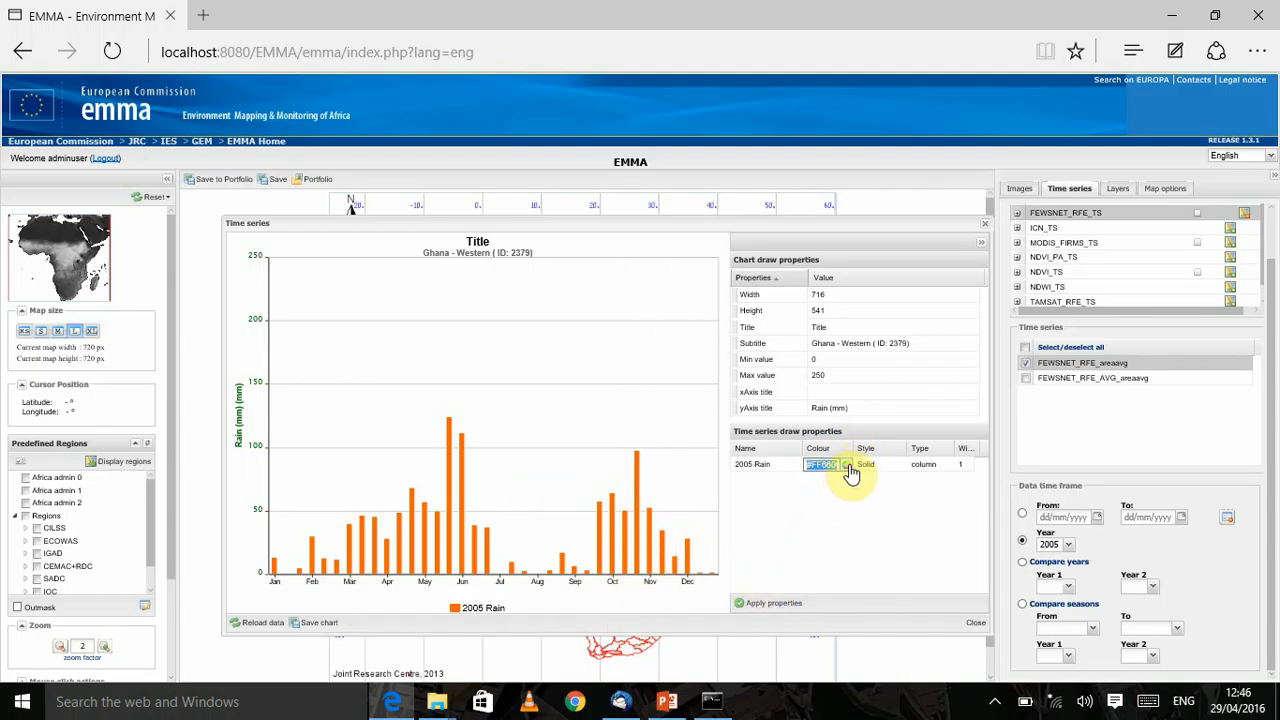
- Change the colour of the 2005 Rain series to very dark green and apply it to the chart
click(840, 468)
click(850, 480)
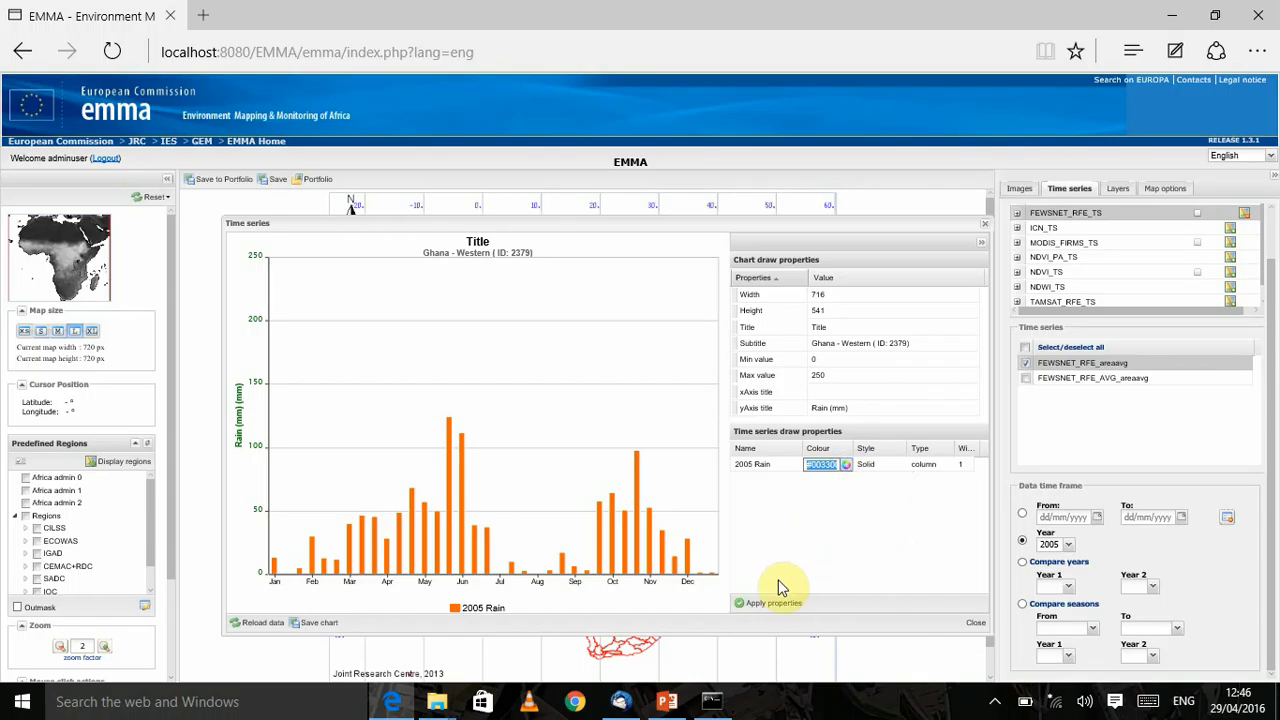
click(771, 602)
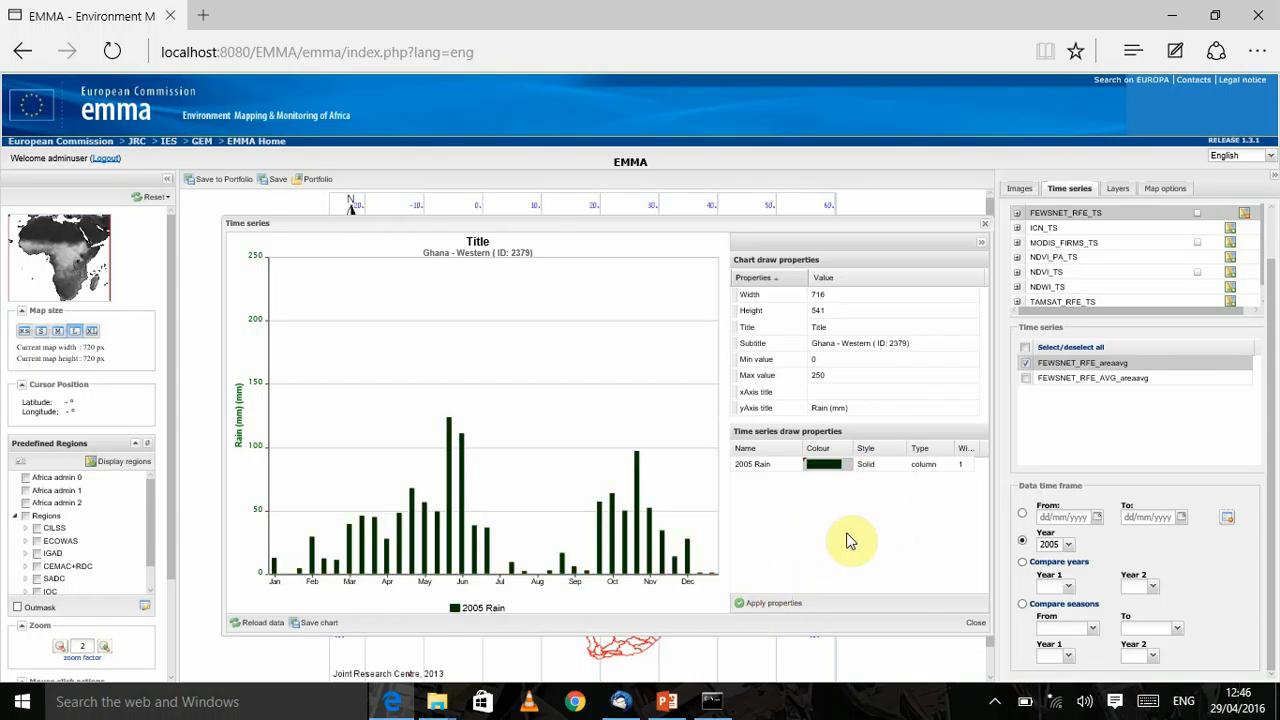
- Set the draw type of the 2005 Rain series to line and apply it to the chart
click(881, 468)
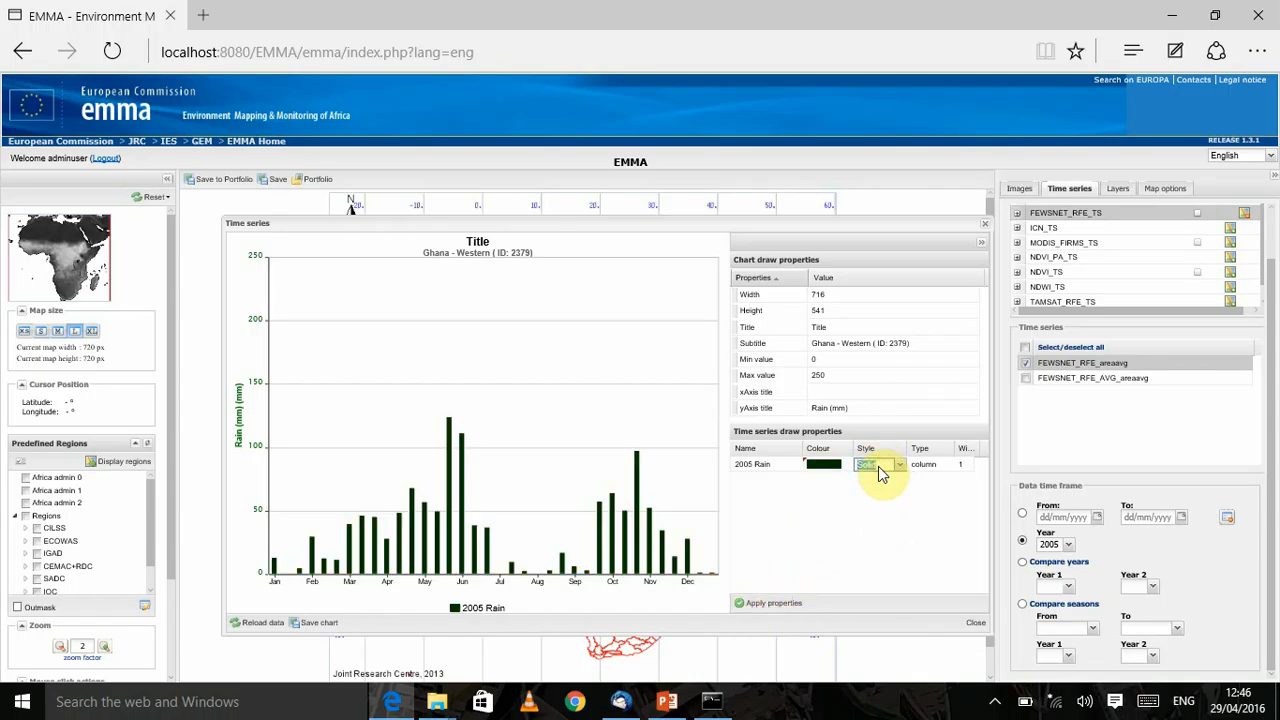
click(930, 466)
click(935, 465)
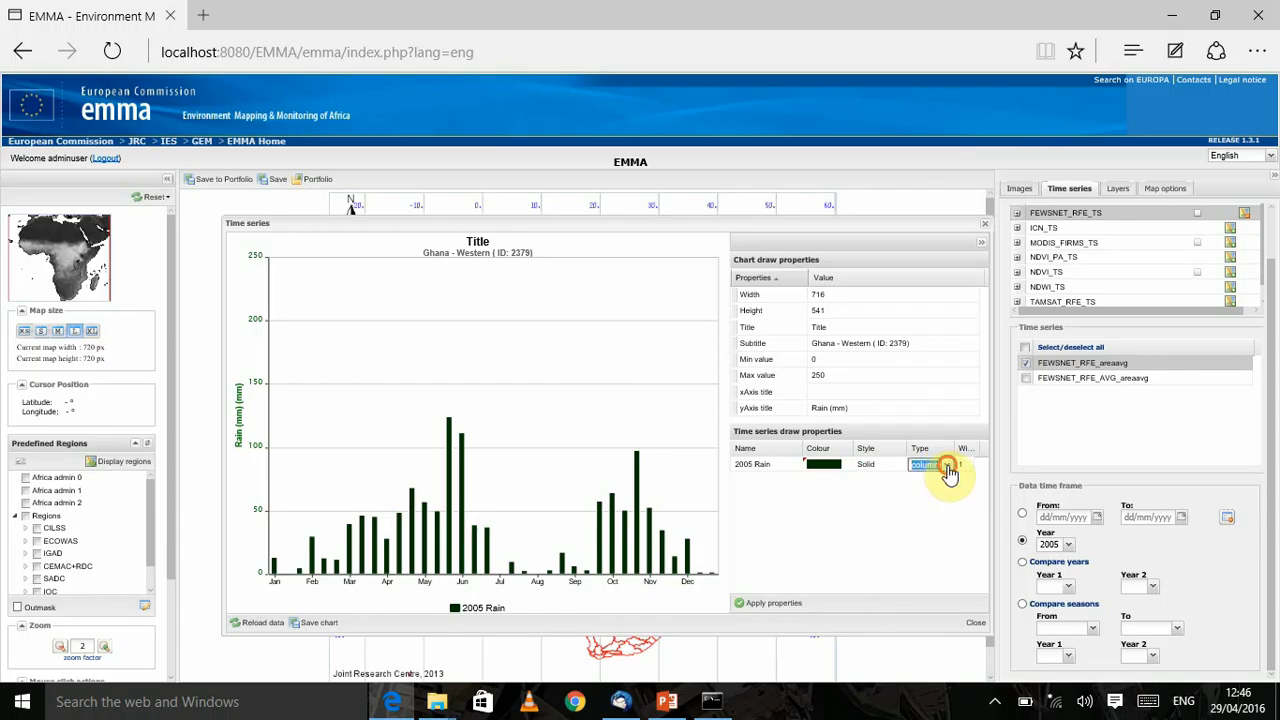
click(947, 466)
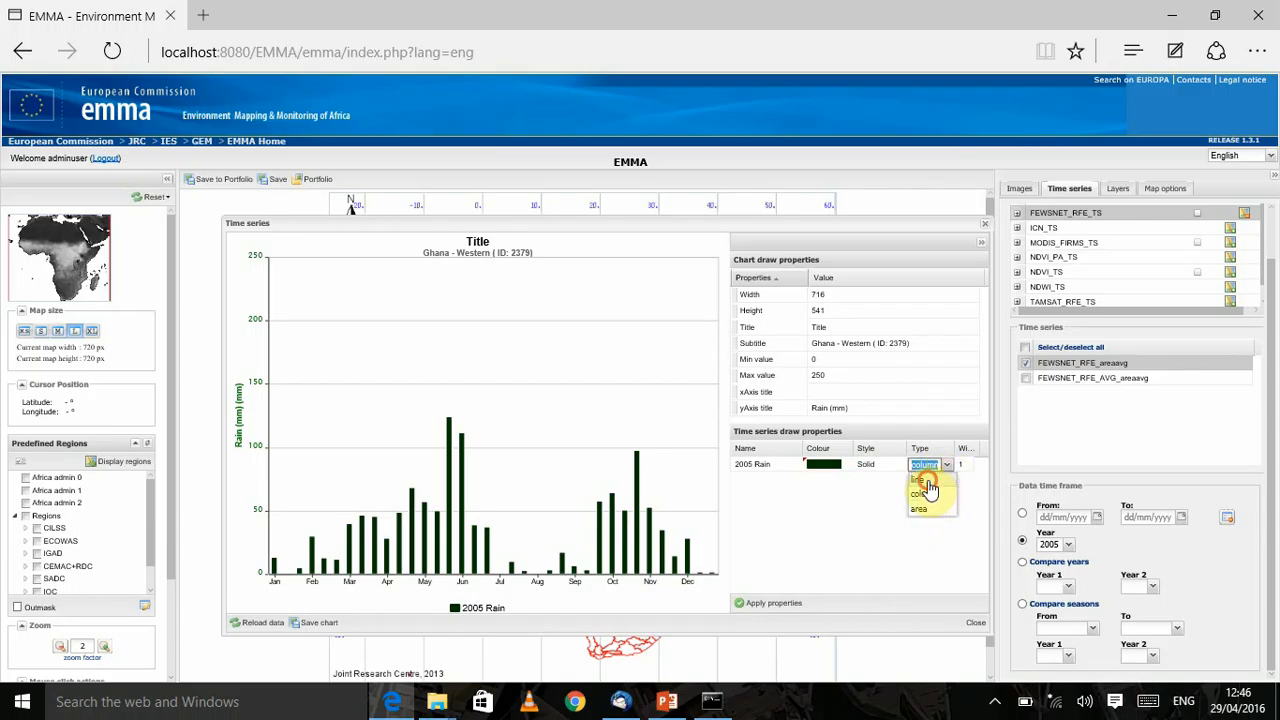
click(922, 481)
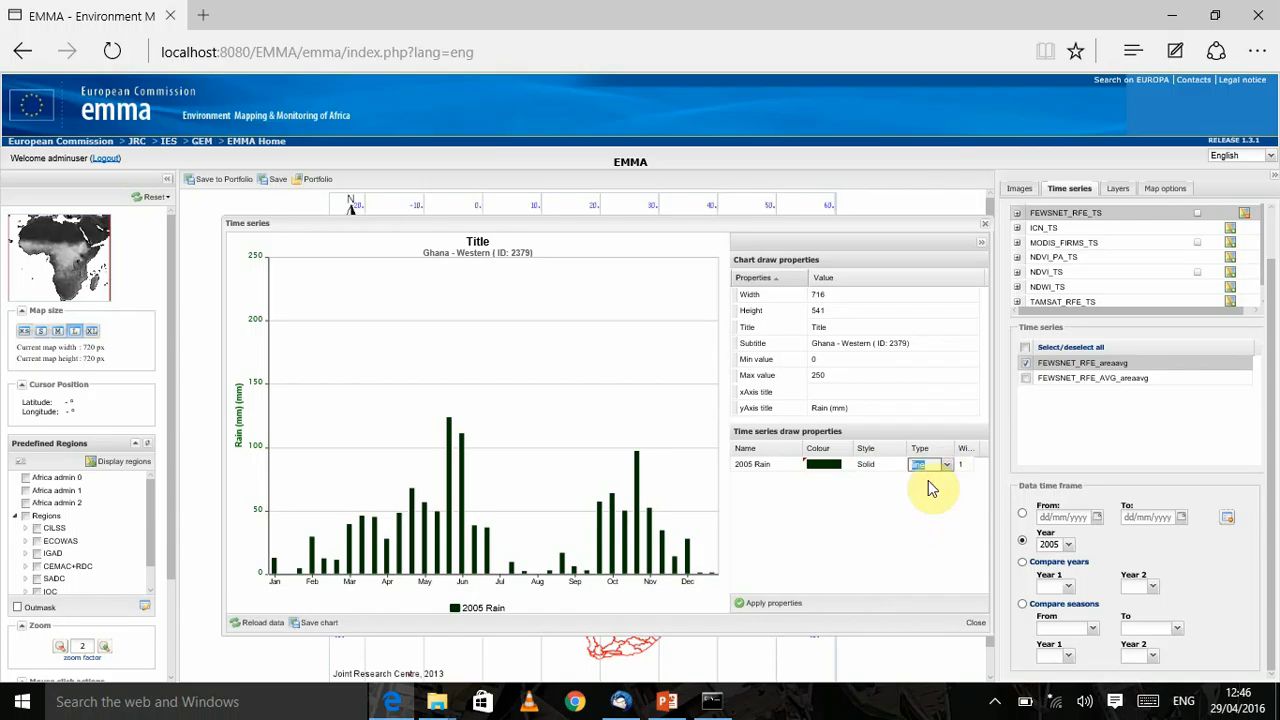
click(758, 605)
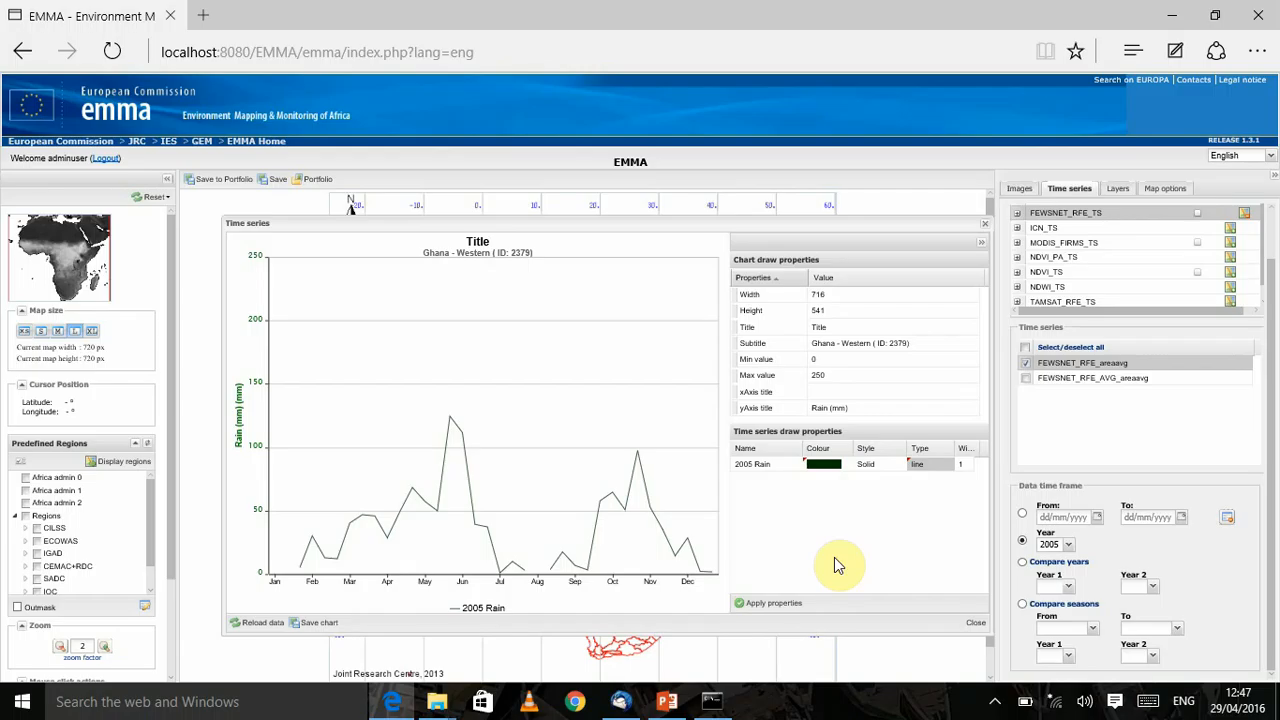
- Set the chart title to "Rain in Ghana (2005)" and apply the properties
click(833, 328)
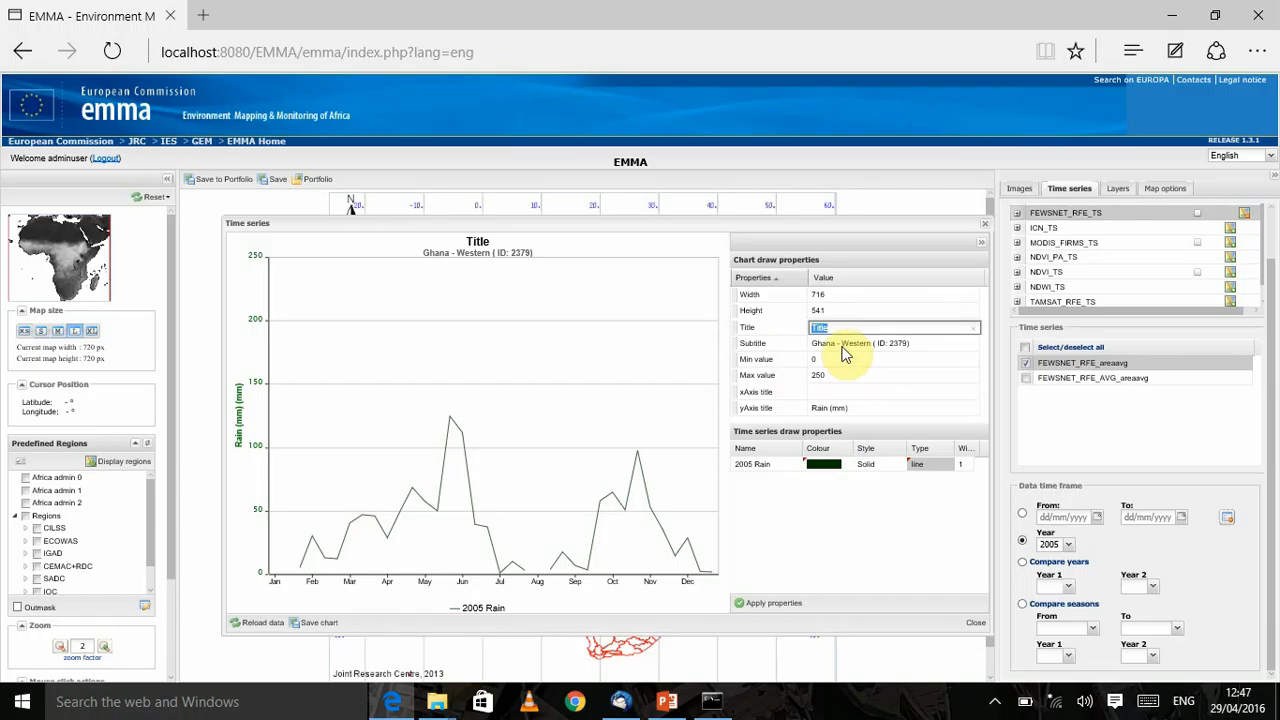
click(828, 312)
click(829, 326)
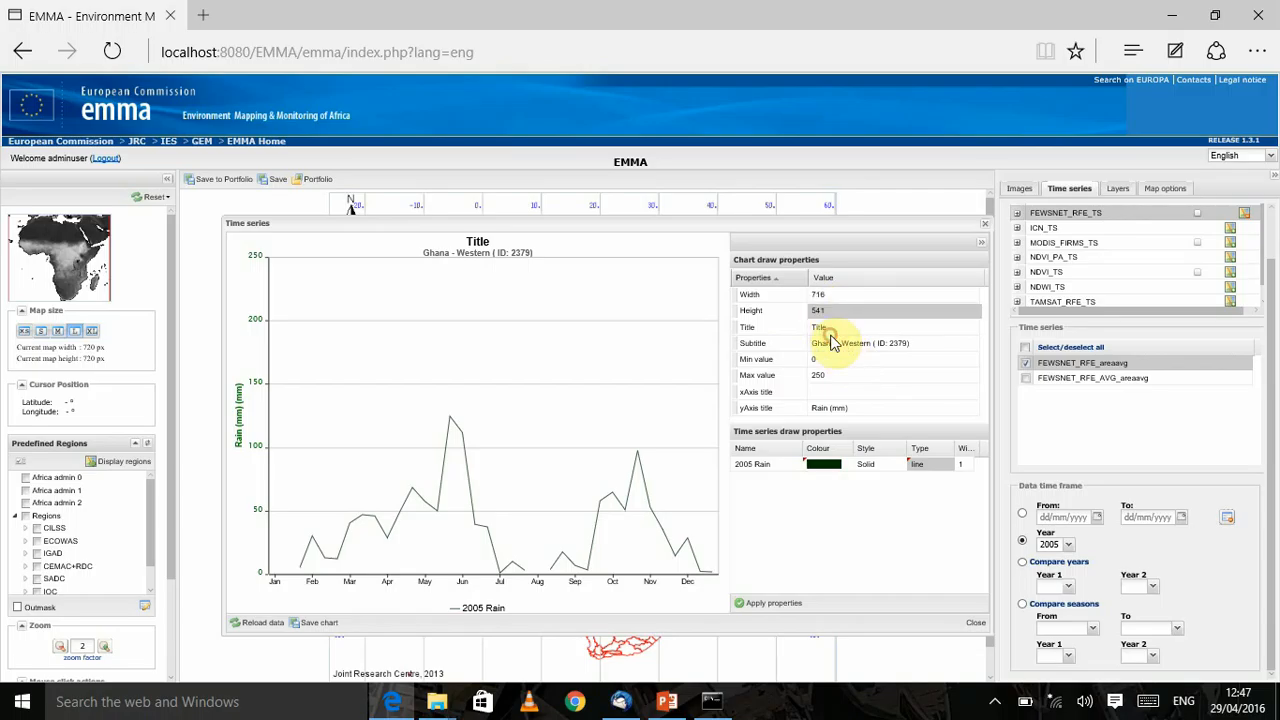
double_click(829, 323)
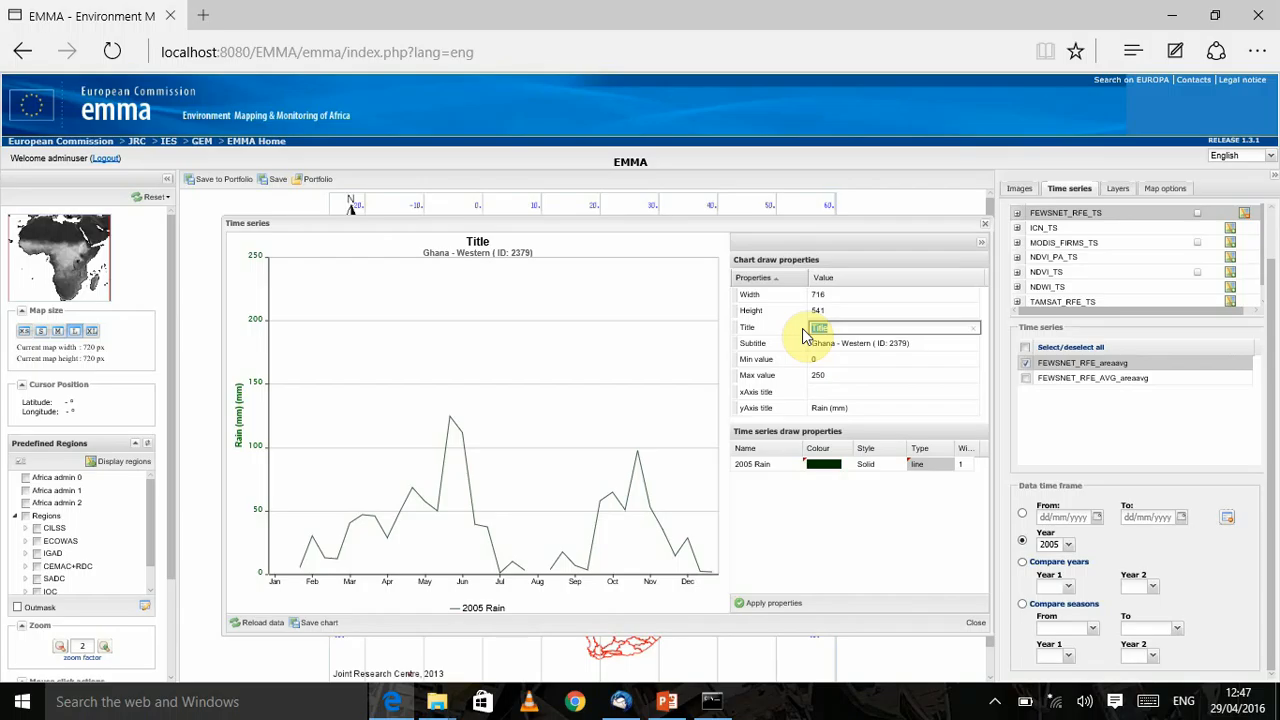
text(Rain in Ghana (2005)
click(830, 375)
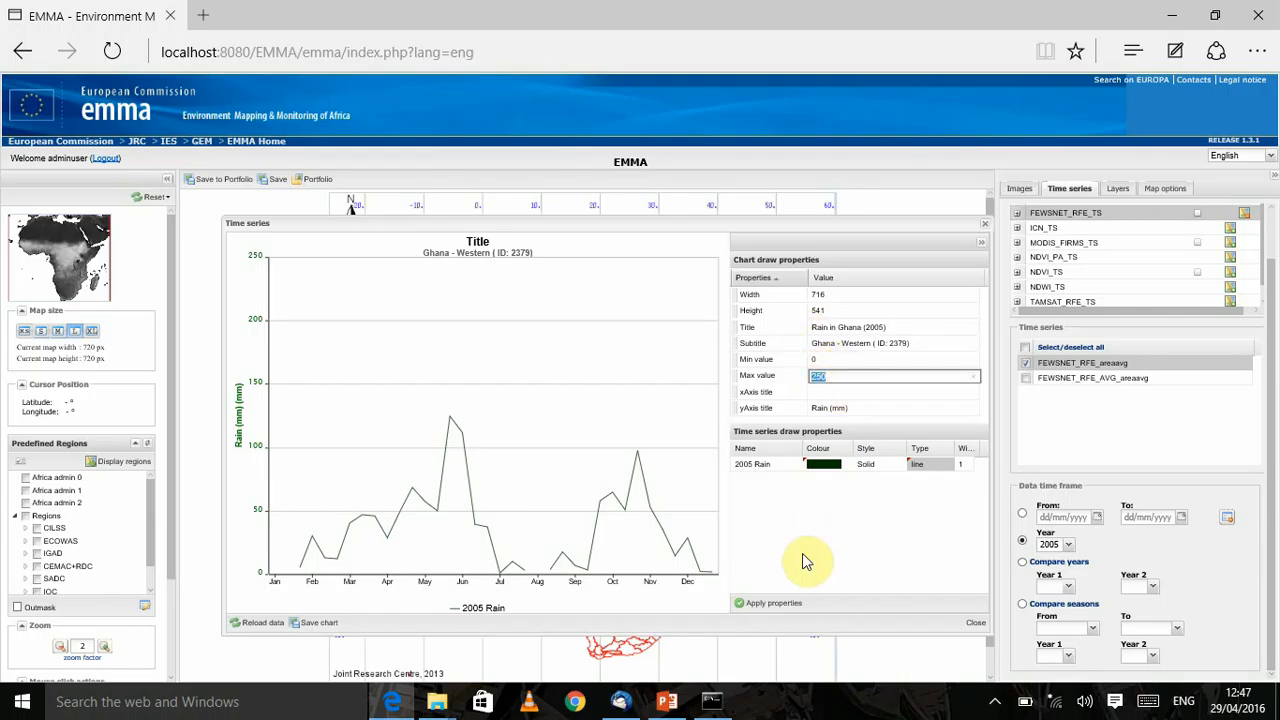
click(774, 604)
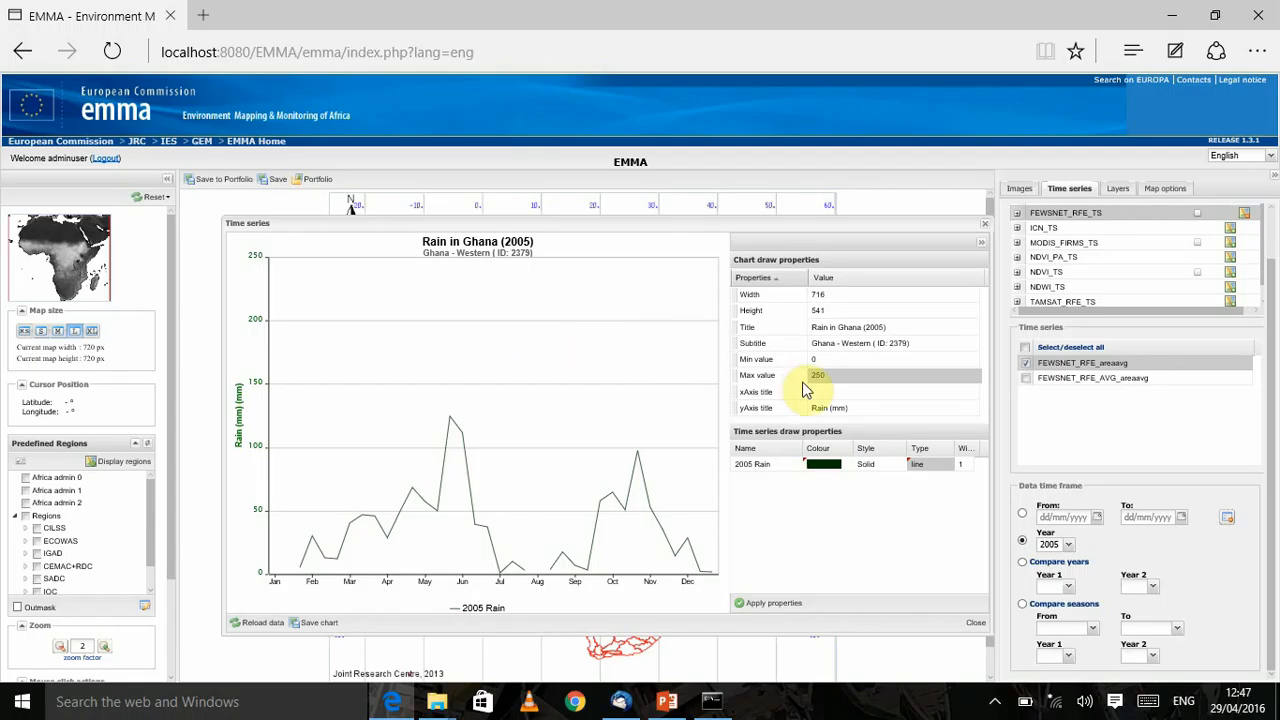
- Set the chart's x-axis title to "Months", apply the properties and close the time series chart
double_click(842, 345)
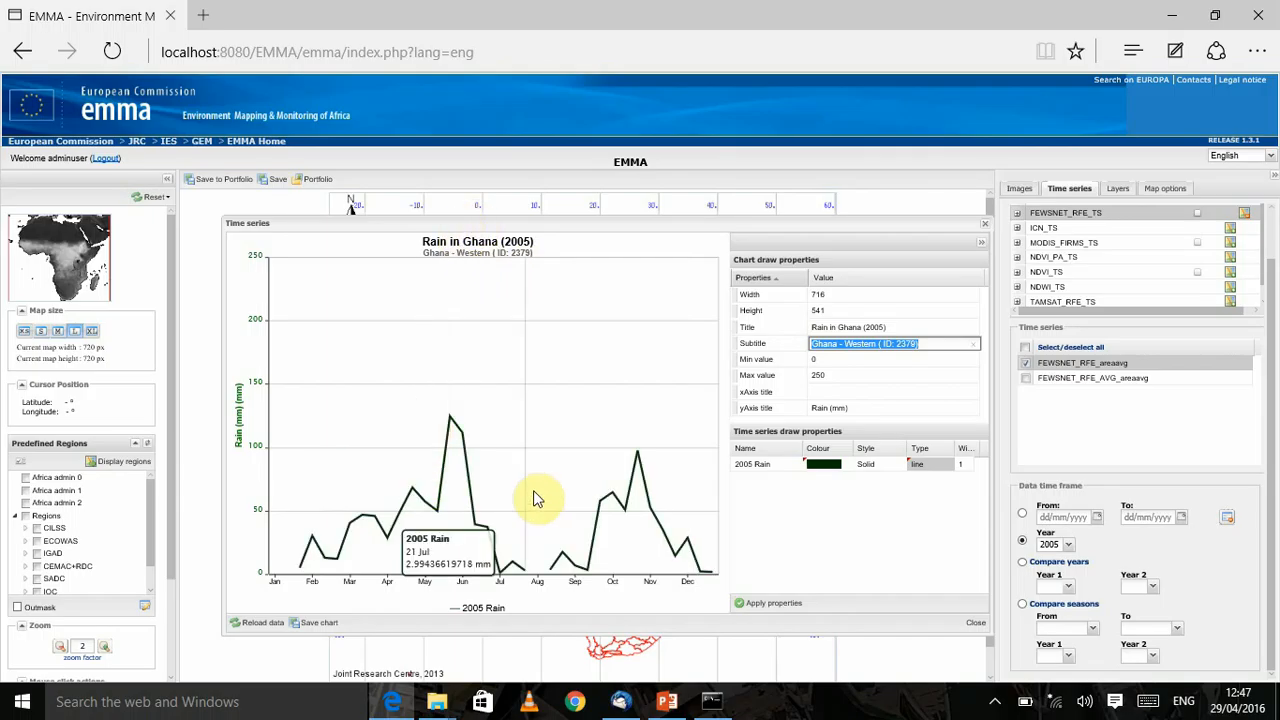
double_click(857, 396)
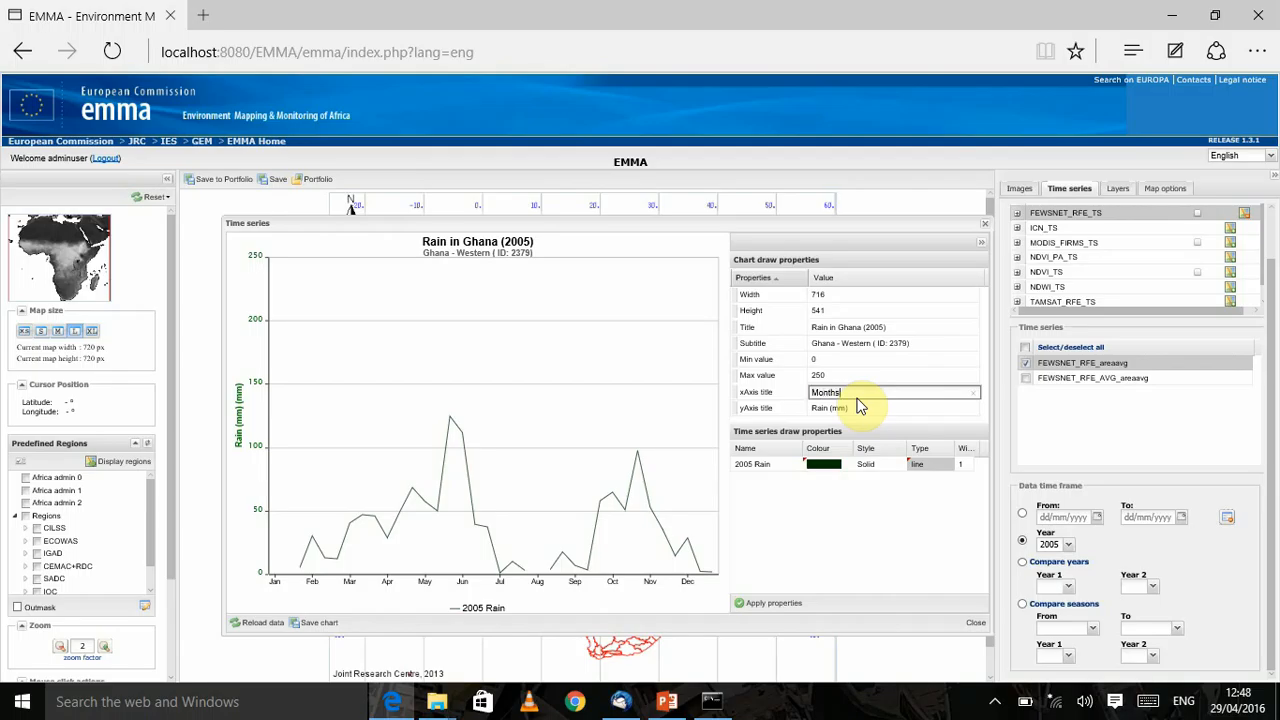
double_click(857, 410)
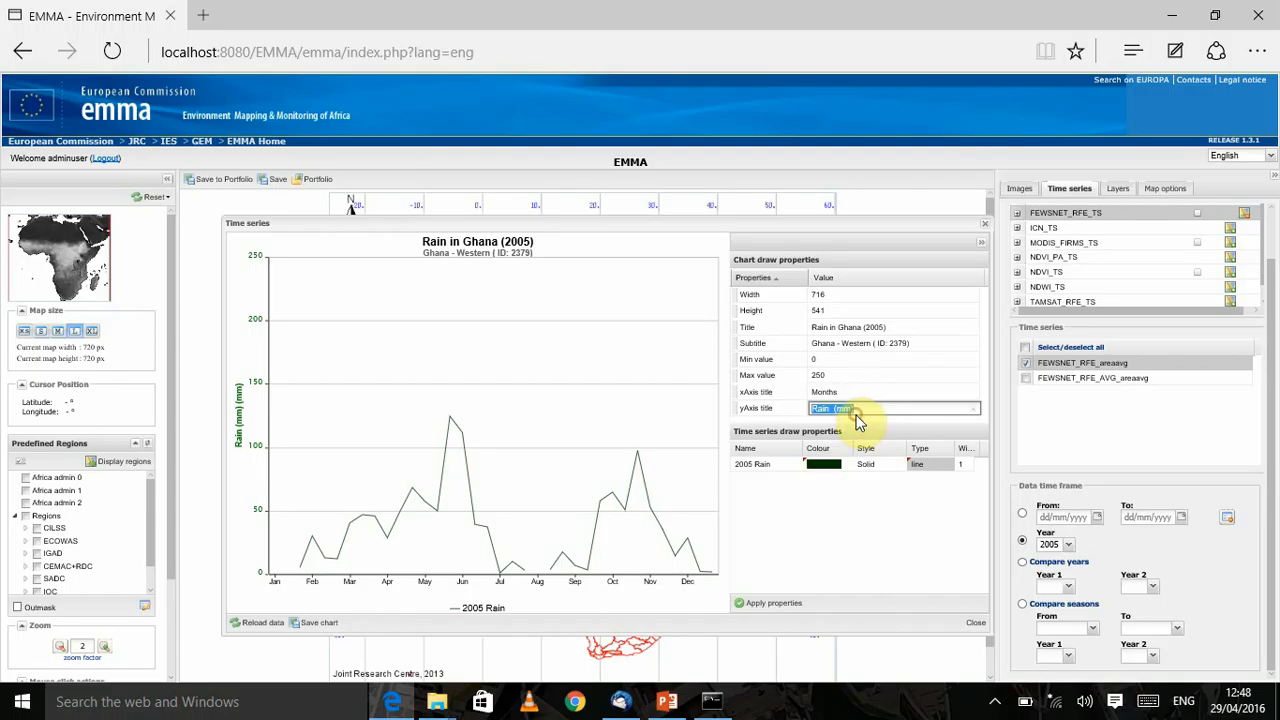
click(863, 406)
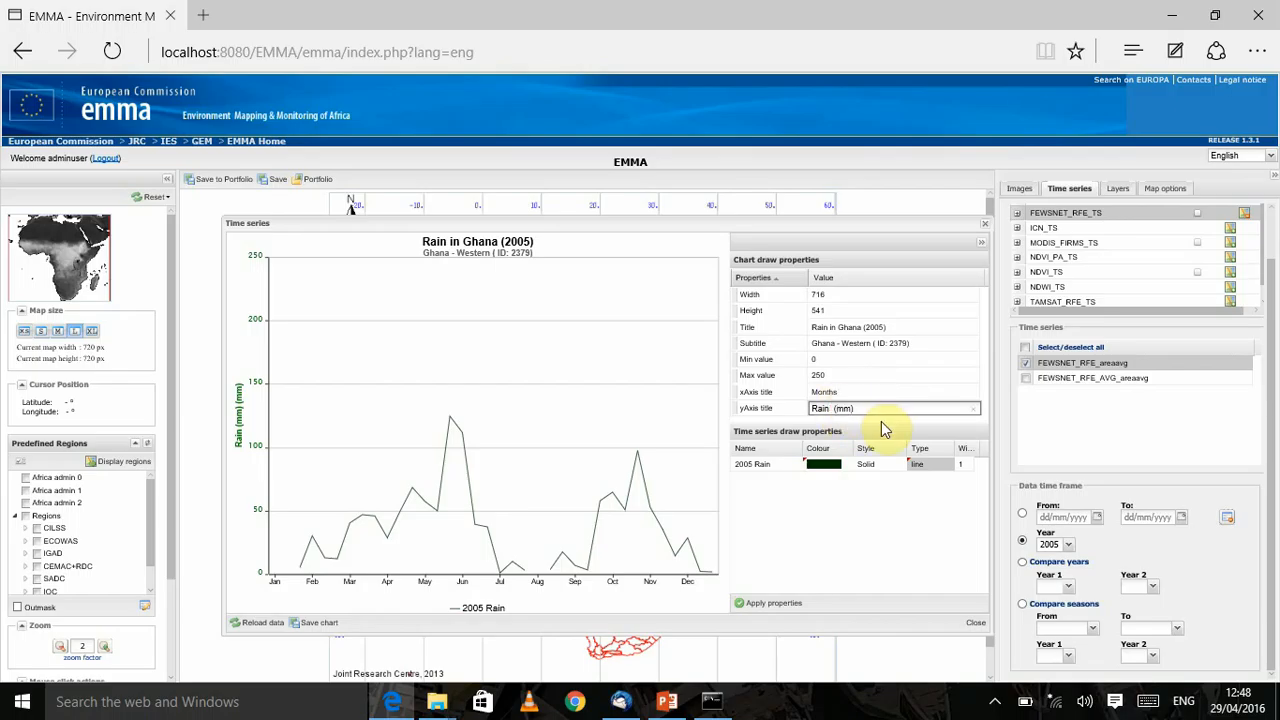
click(828, 521)
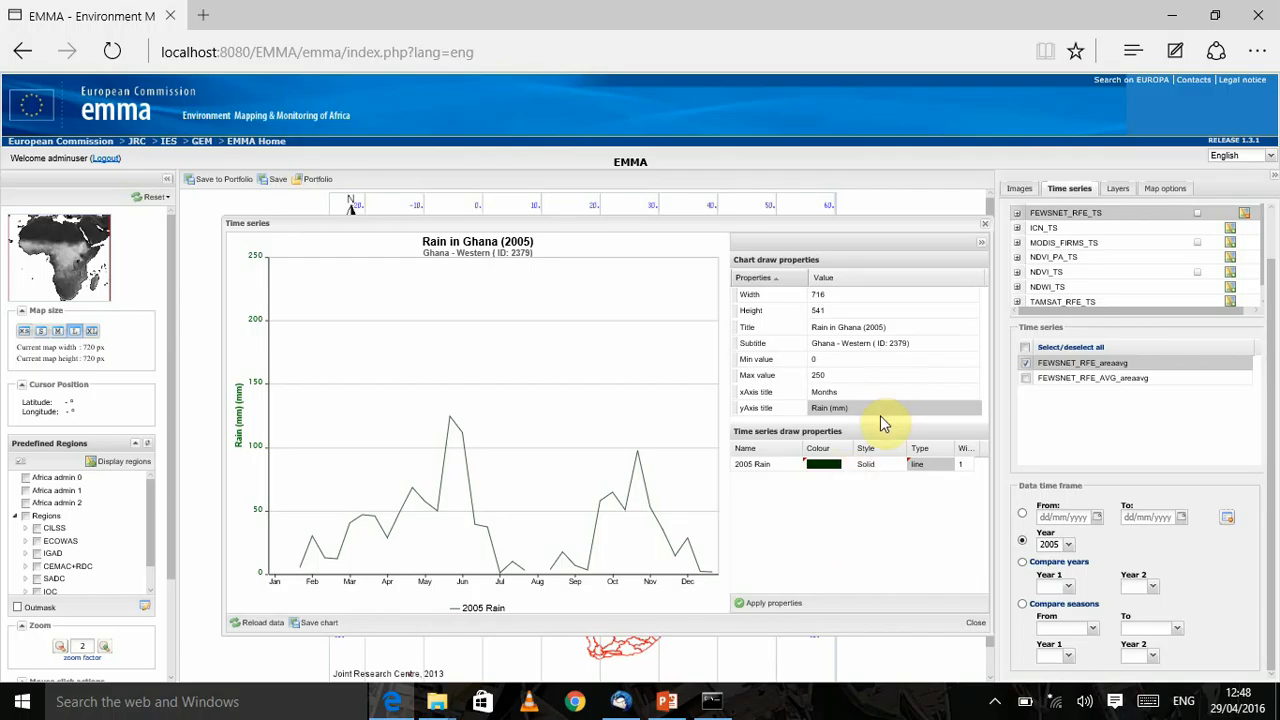
click(872, 410)
click(857, 510)
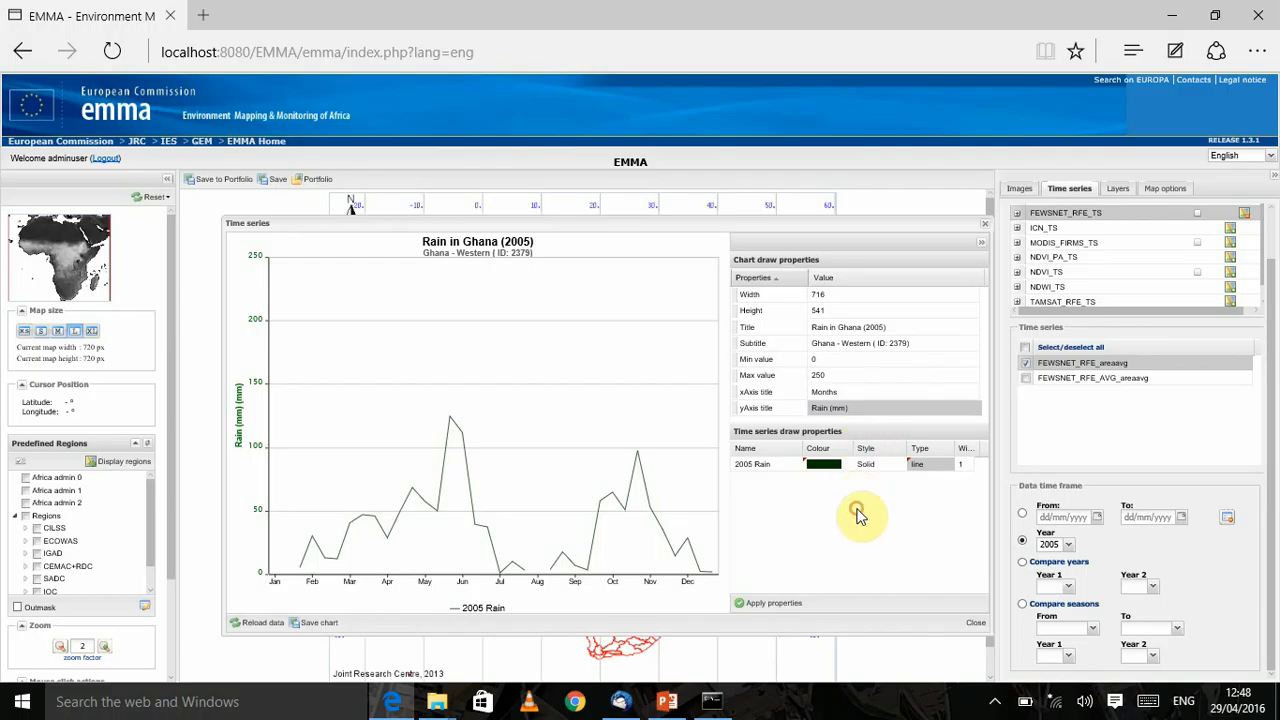
click(758, 612)
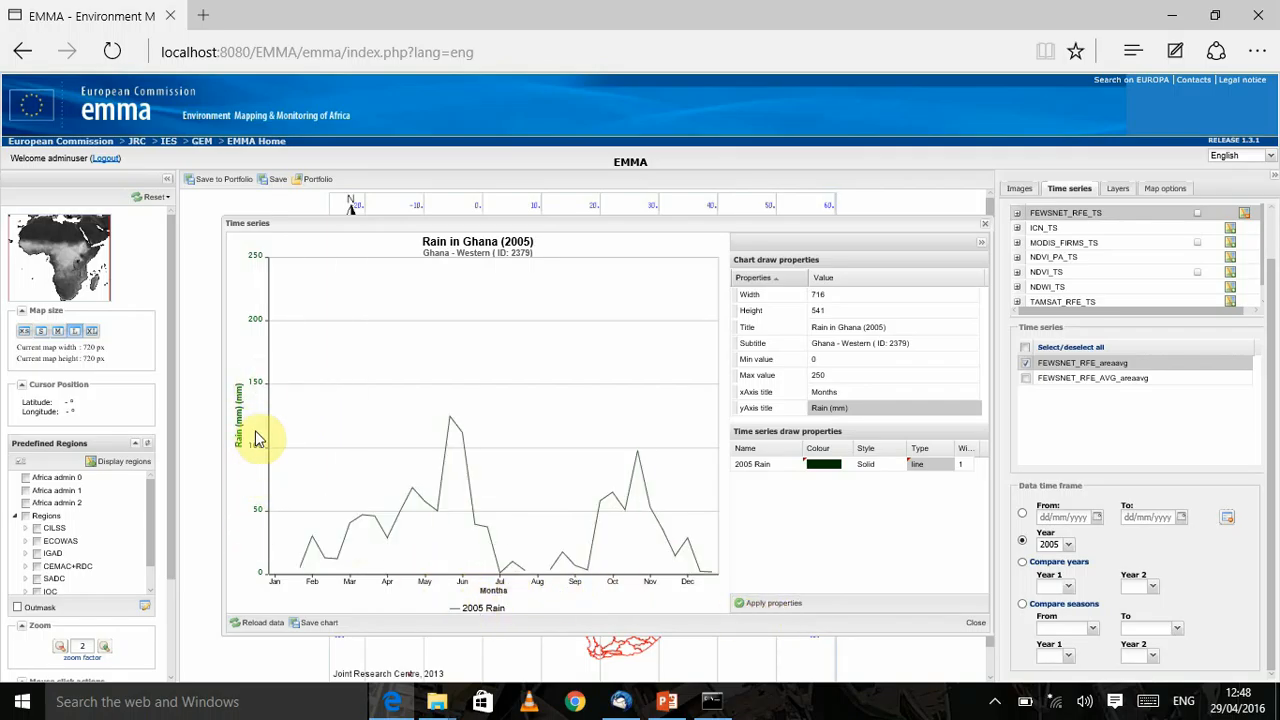
mouse_move(272, 578)
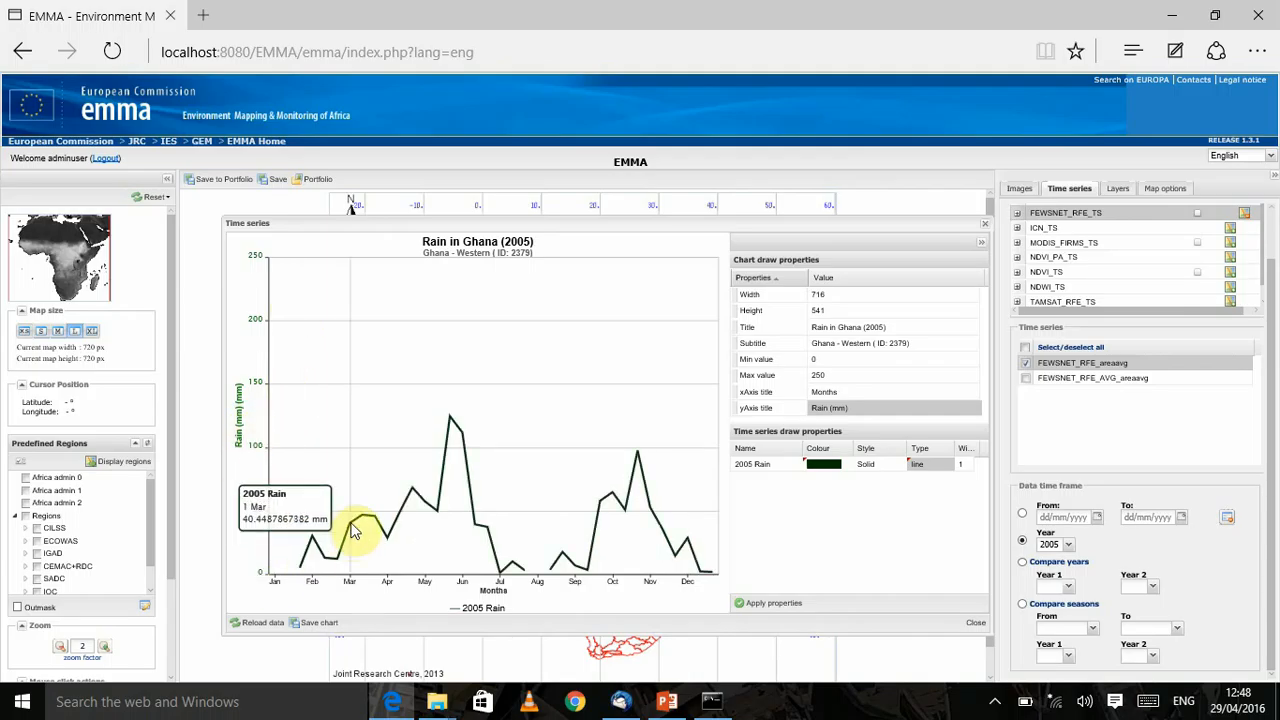
mouse_move(437, 701)
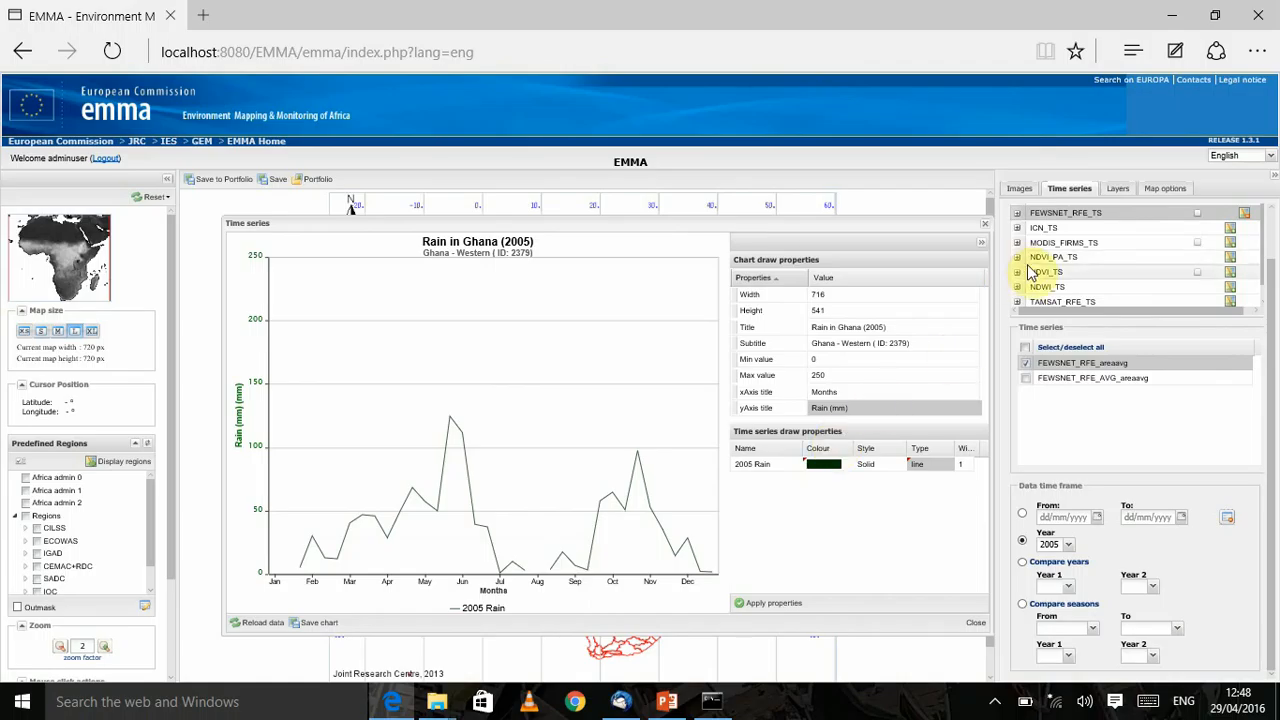
click(986, 230)
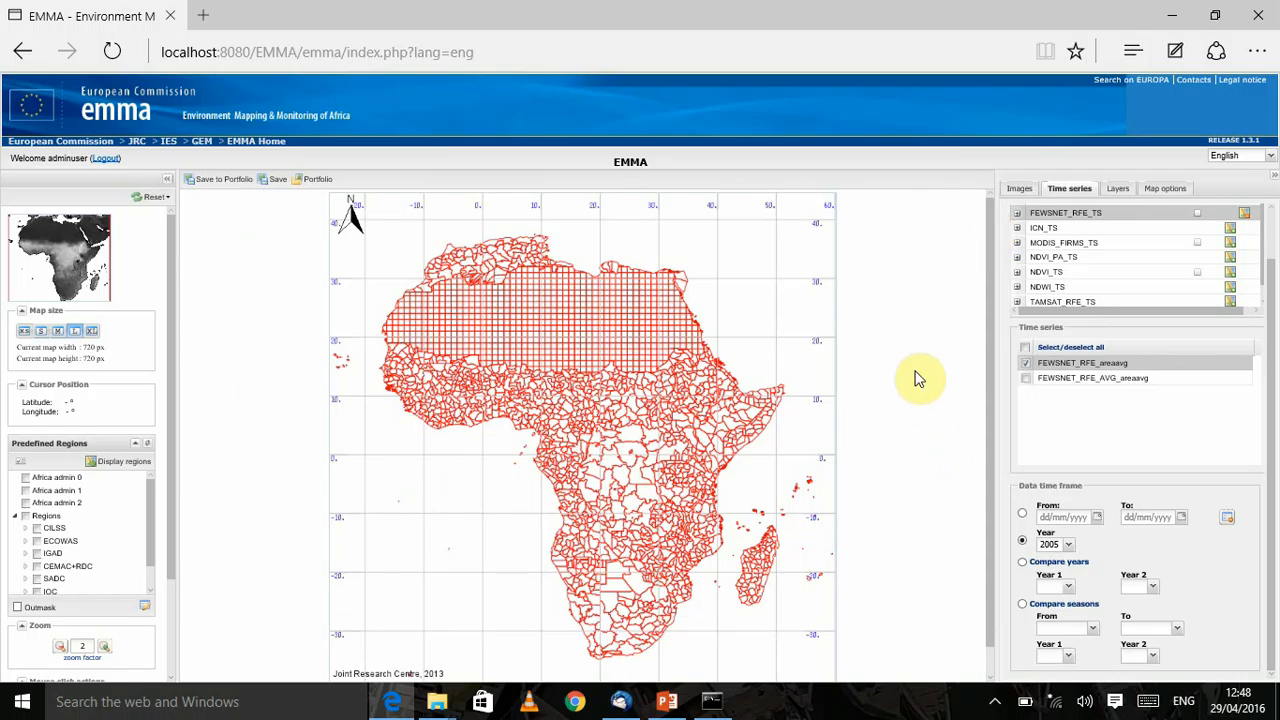
- Display the map layer of the NDVI_TS group and add its NDVI_areaavg time series to the selection
click(1231, 276)
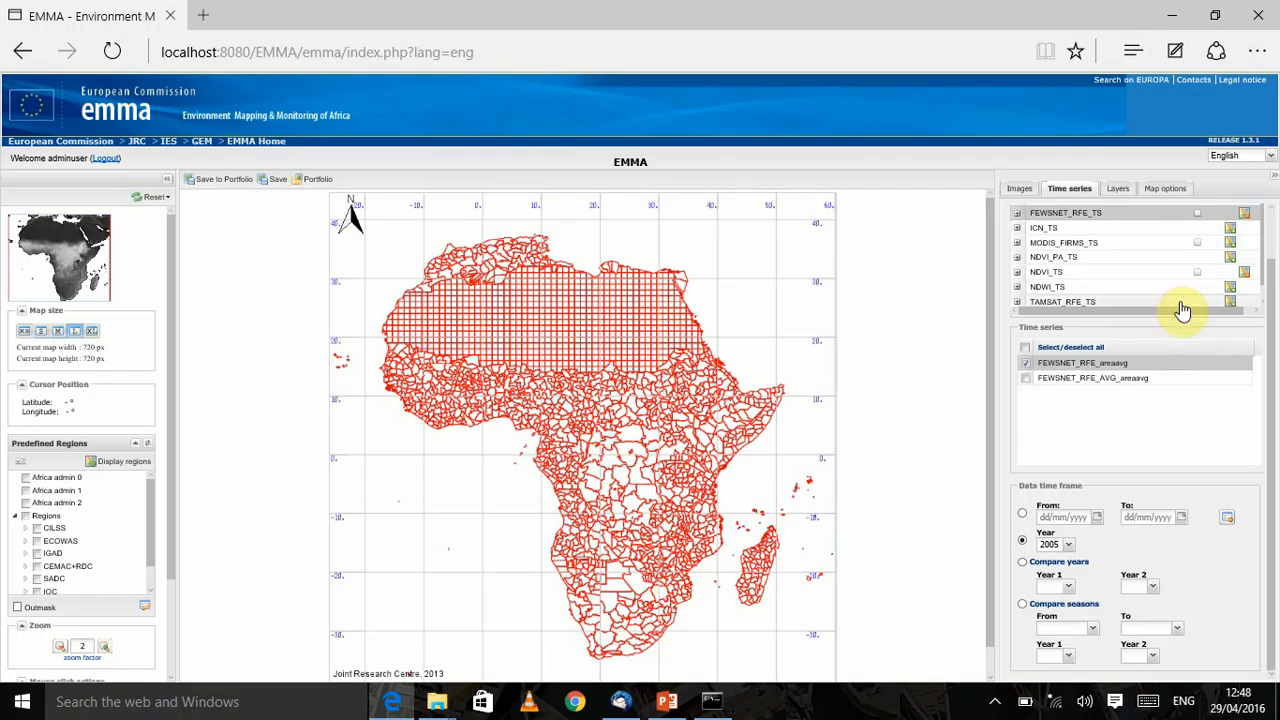
click(1093, 273)
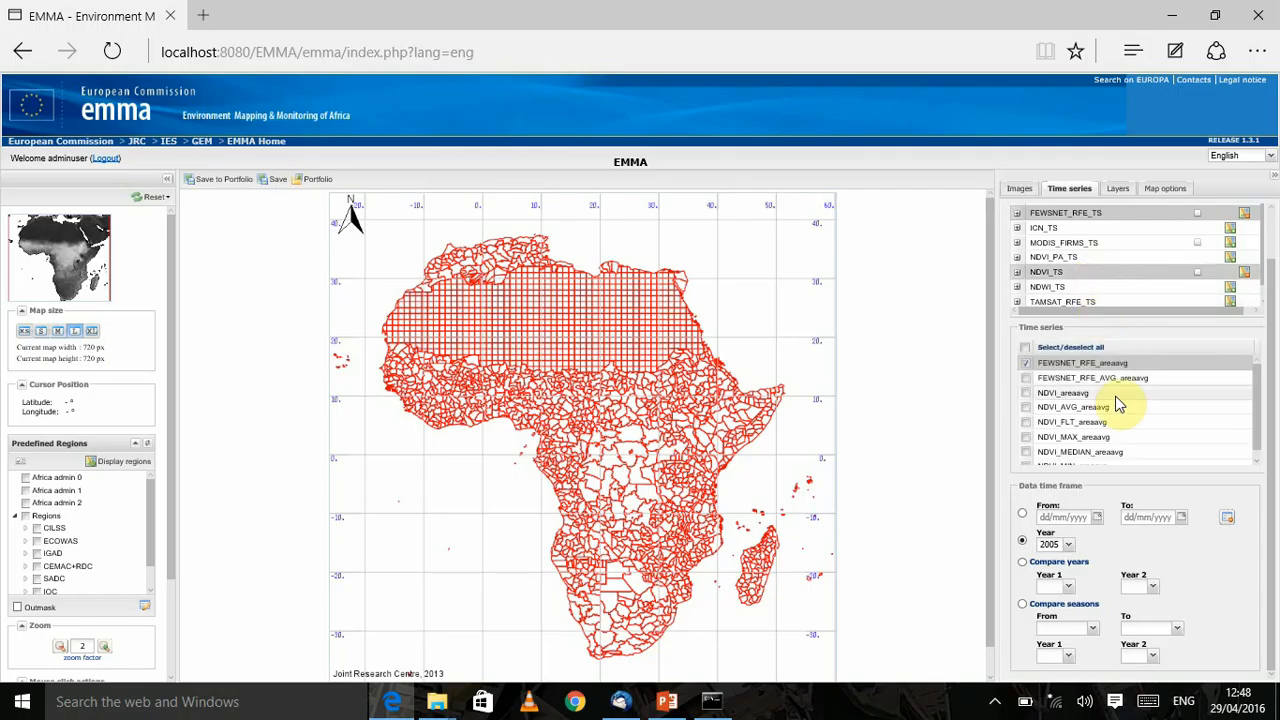
click(1025, 392)
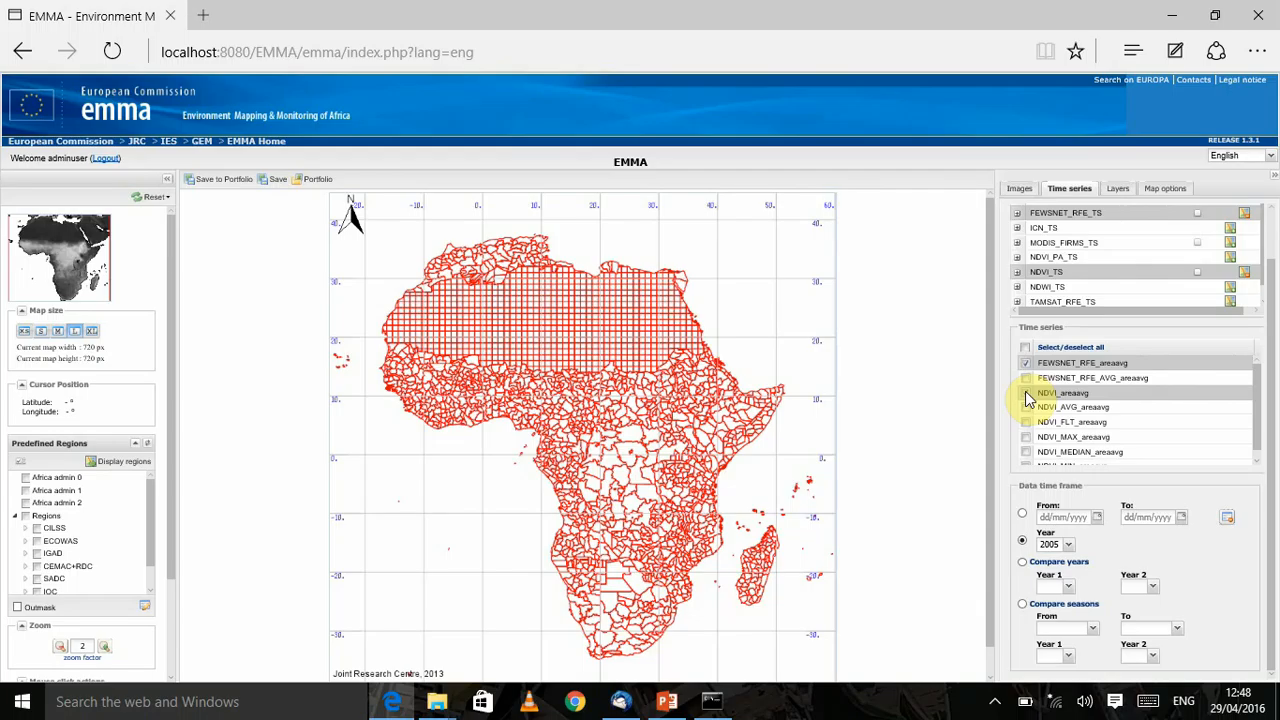
- Set the data year to 2004 and chart the selected rainfall and NDVI series for the Maniema region, Democratic Republic of the Congo
click(1064, 543)
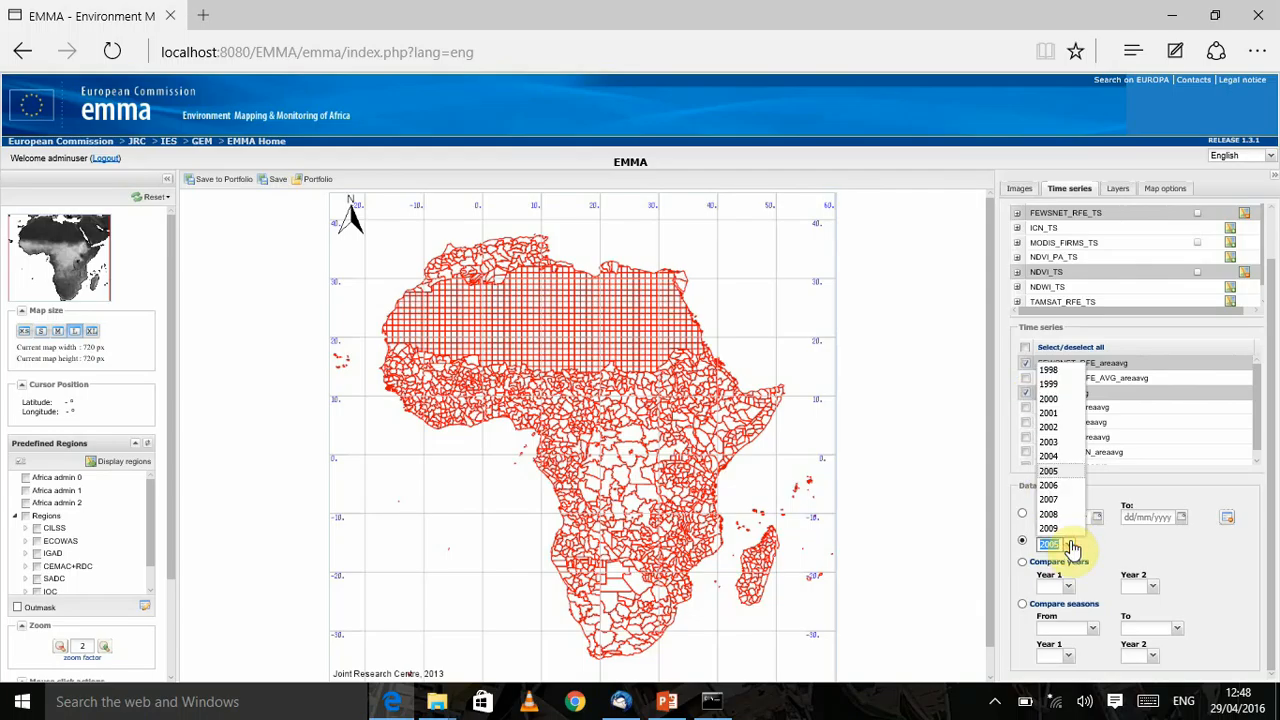
click(1057, 459)
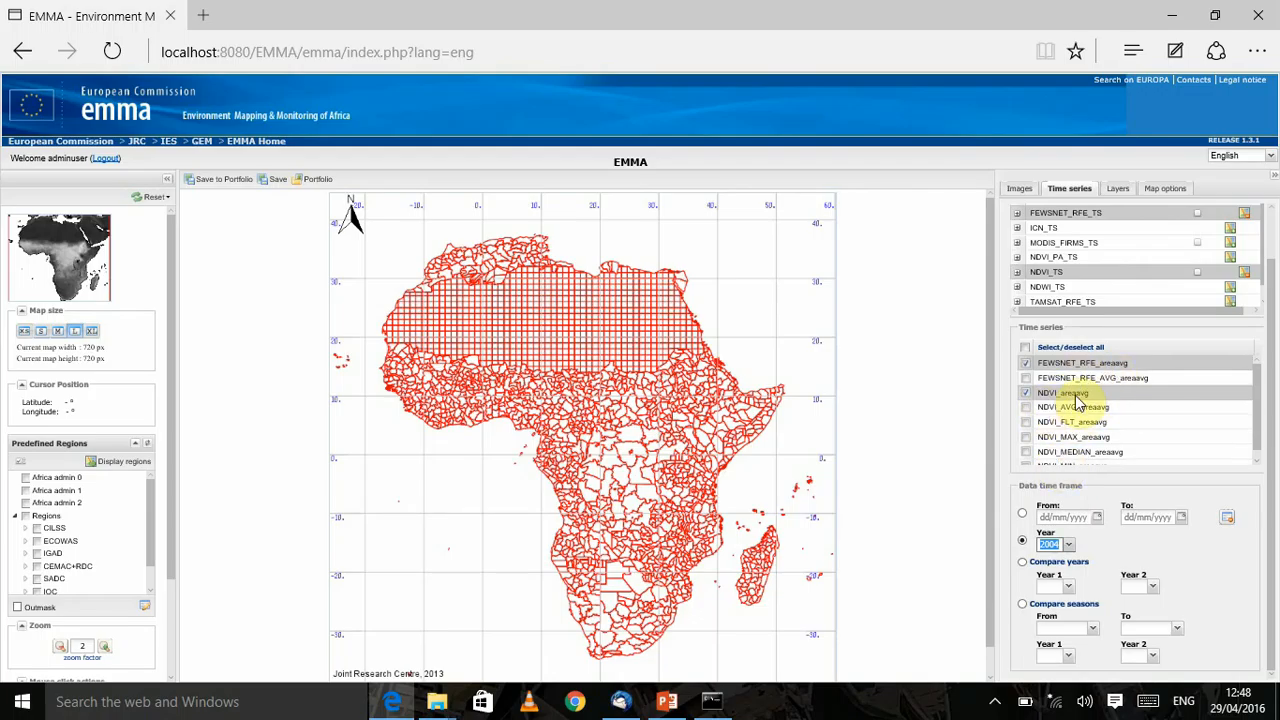
click(636, 474)
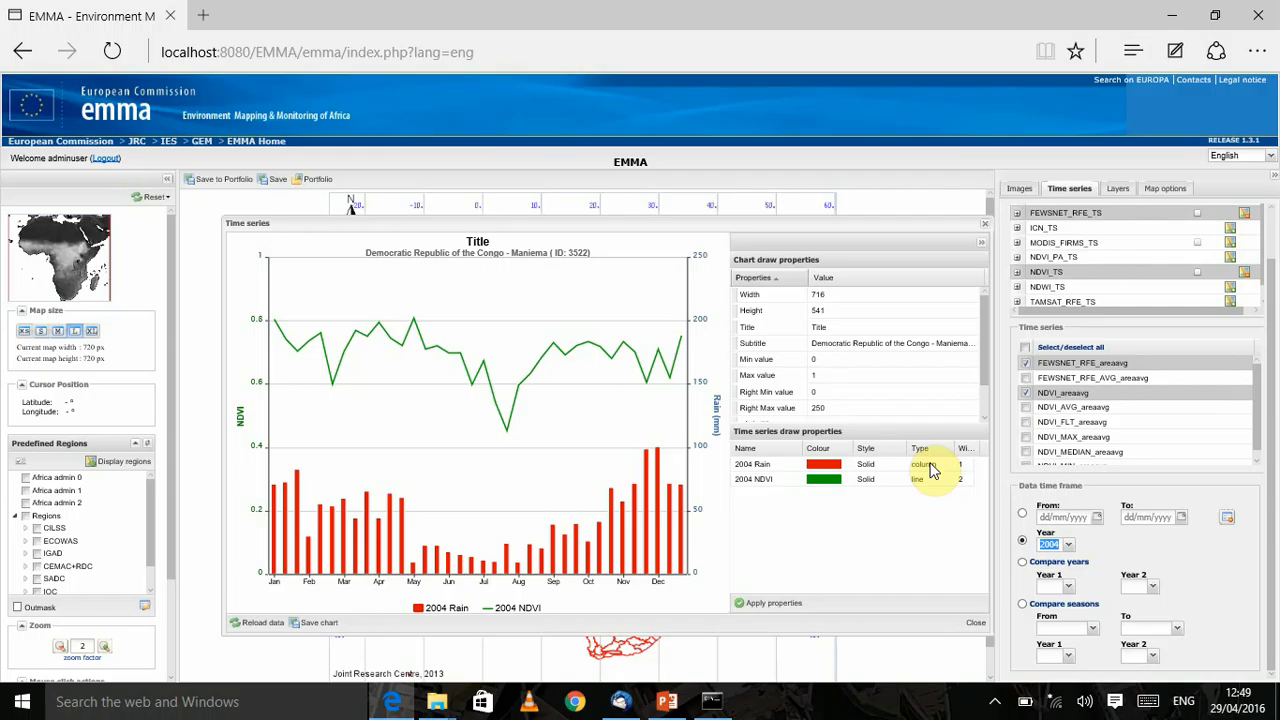
- Change the colour of the 2004 Rain series to dark blue and apply the properties to the chart
double_click(833, 466)
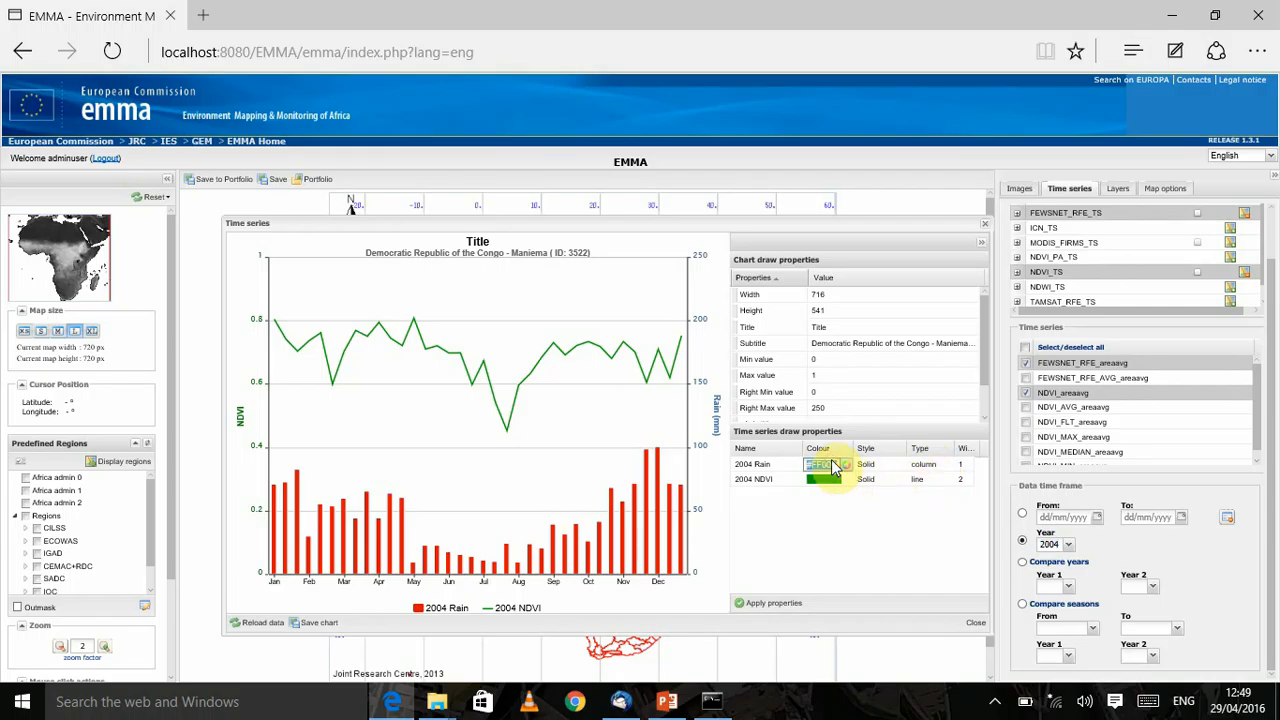
click(847, 465)
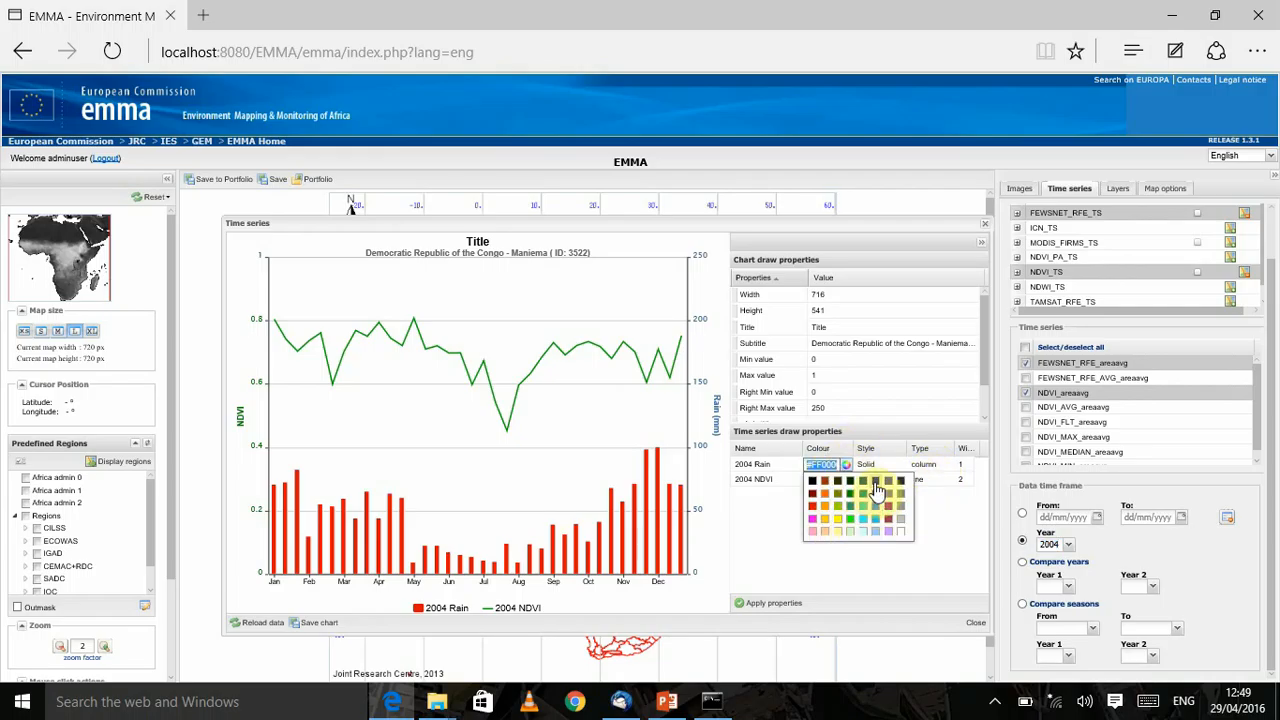
click(875, 483)
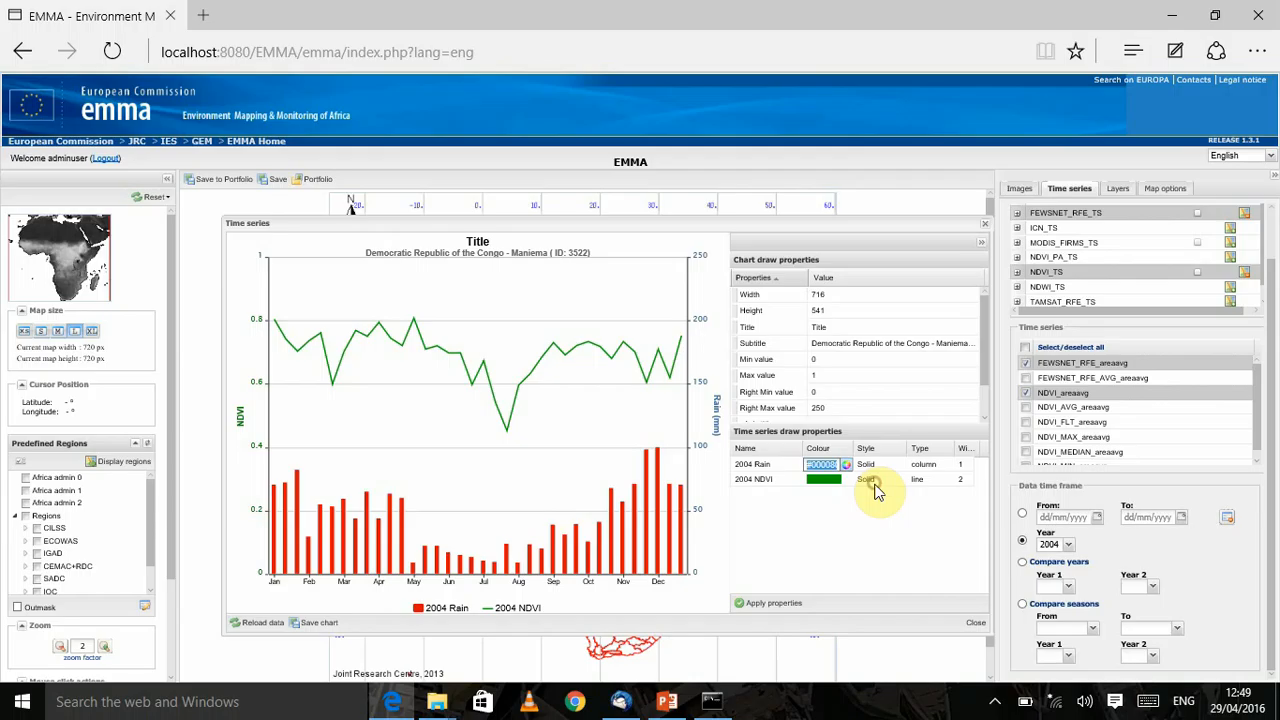
click(792, 605)
click(775, 602)
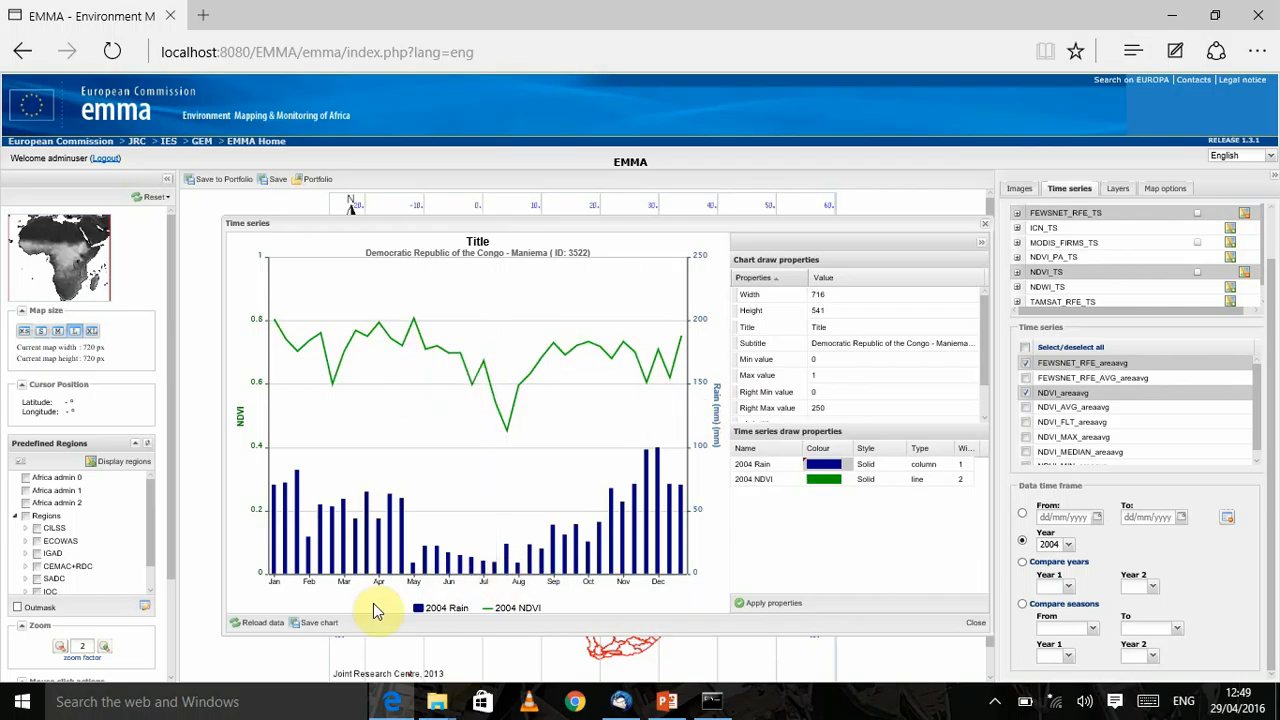
- Try to save the chart to the portfolio with the note "timeseries"
click(316, 637)
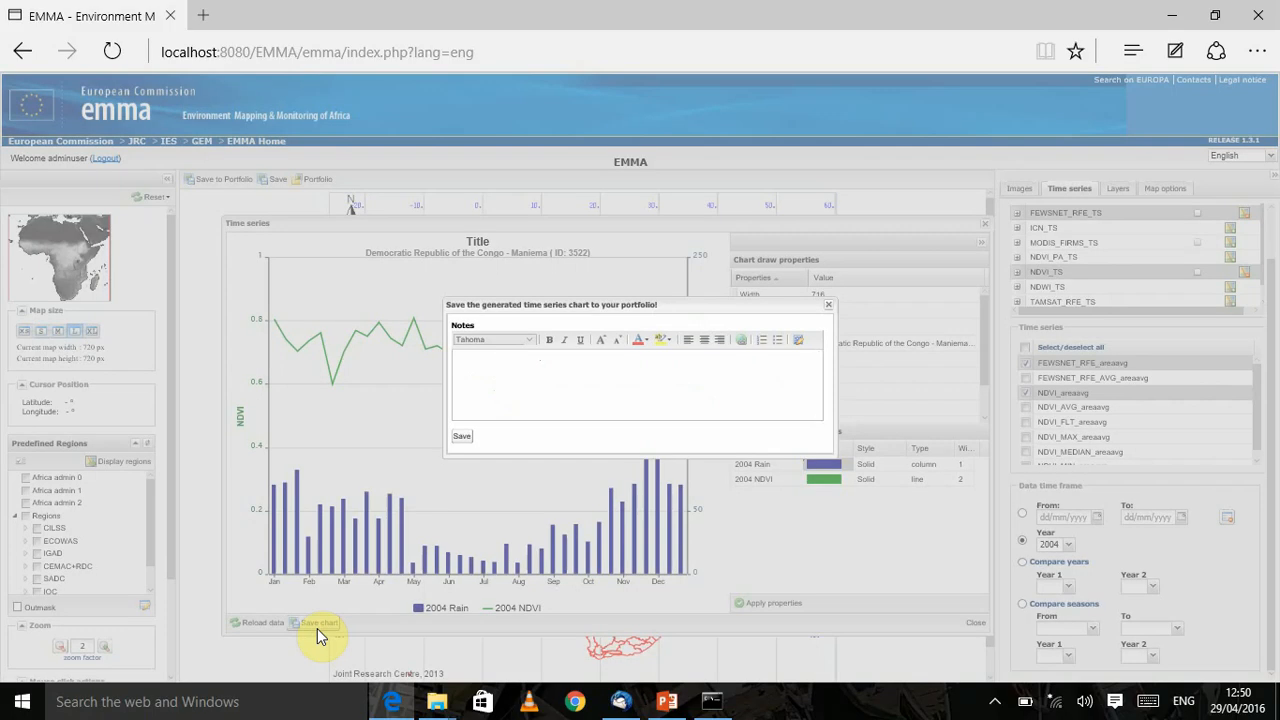
click(493, 412)
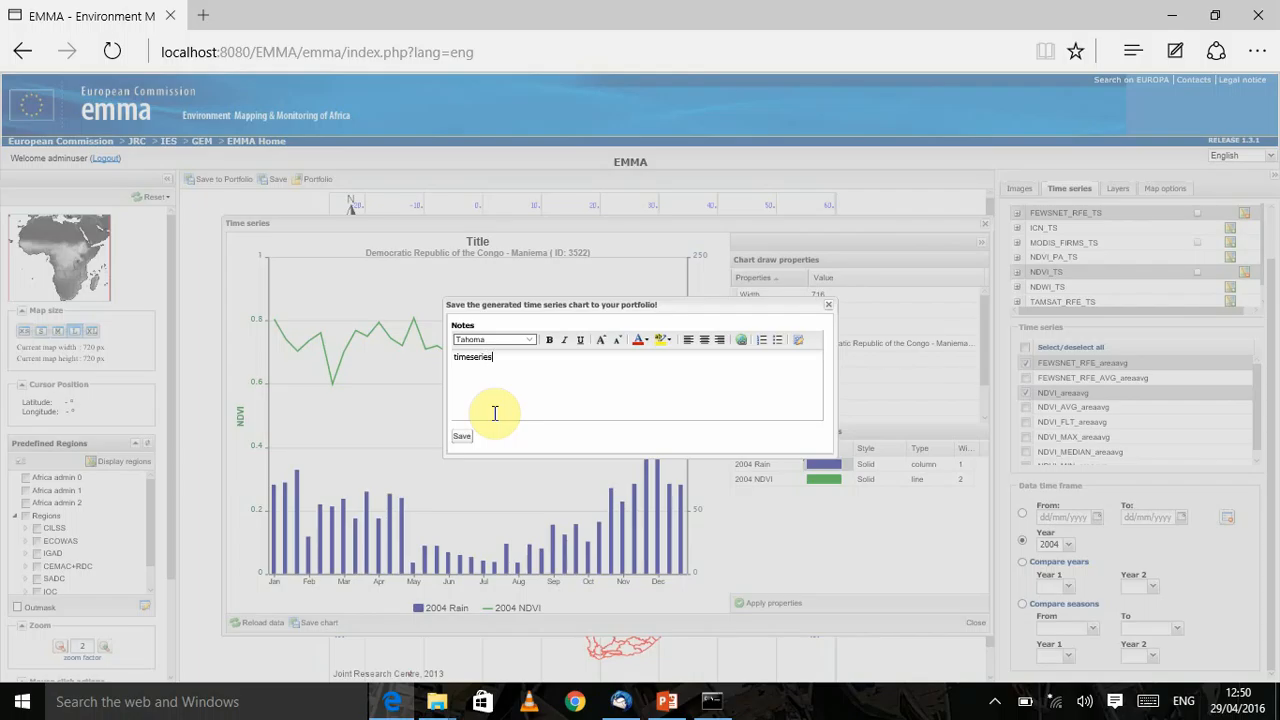
click(462, 437)
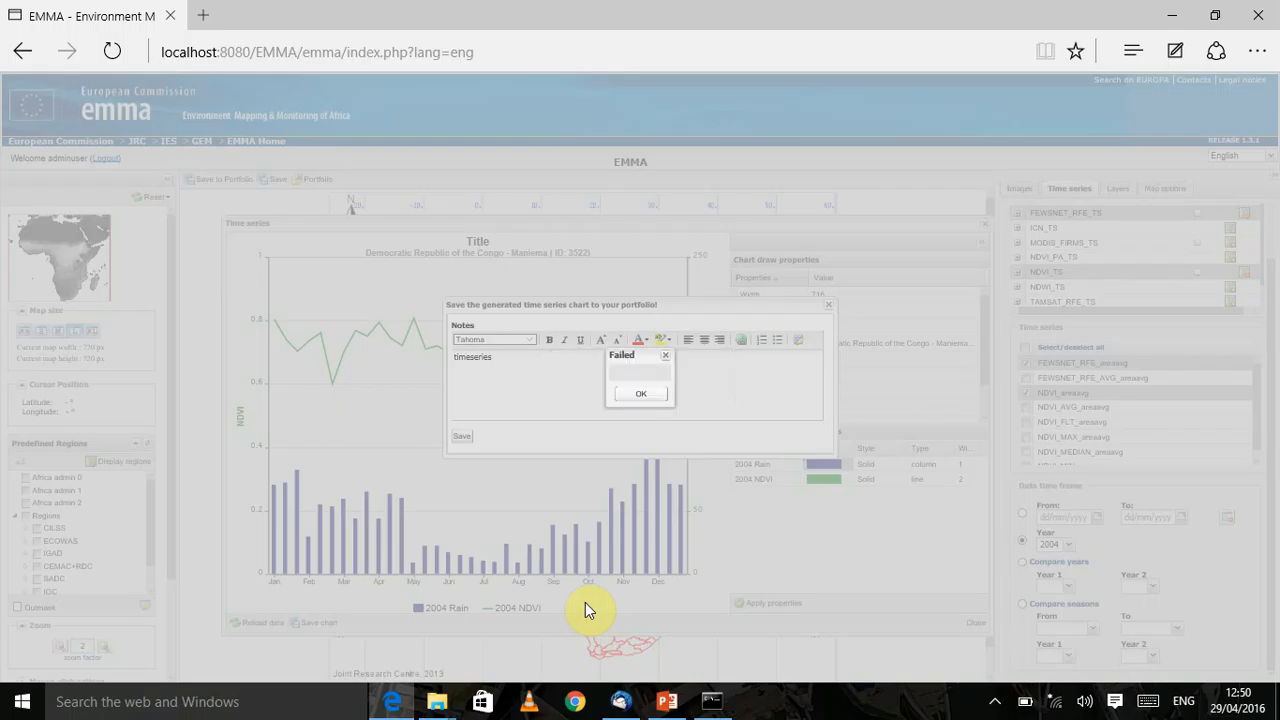
click(642, 396)
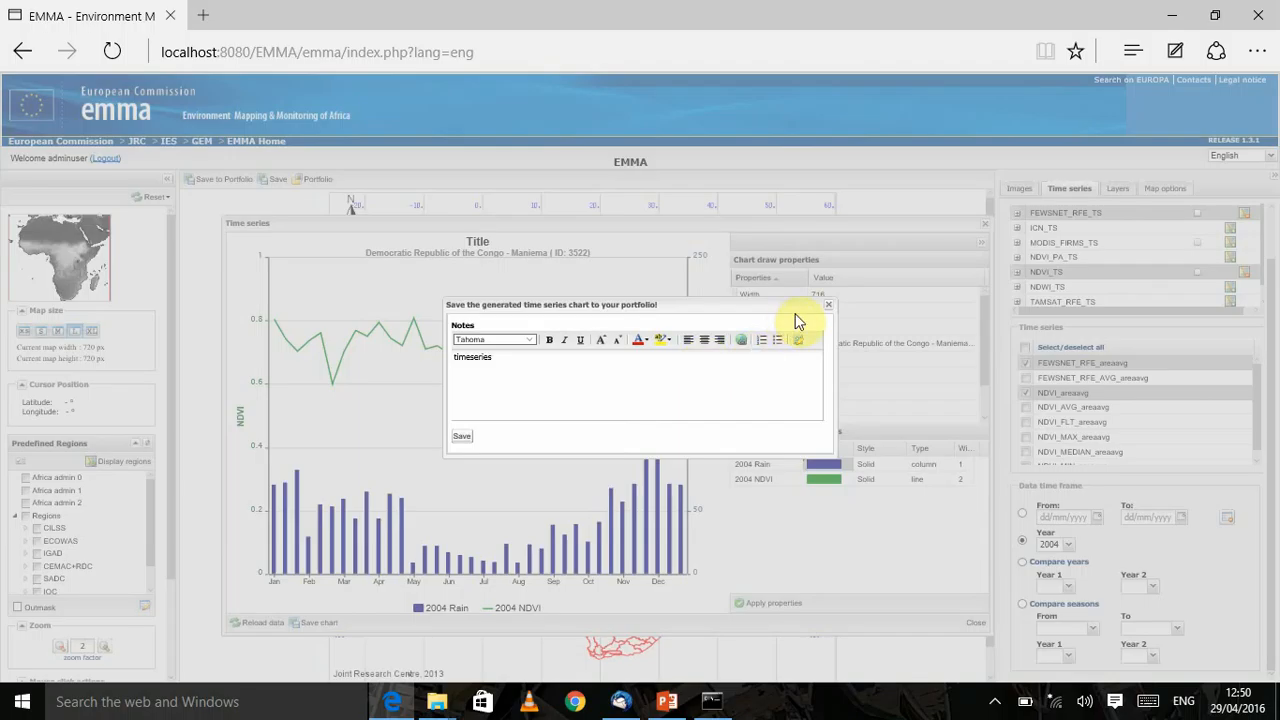
click(828, 308)
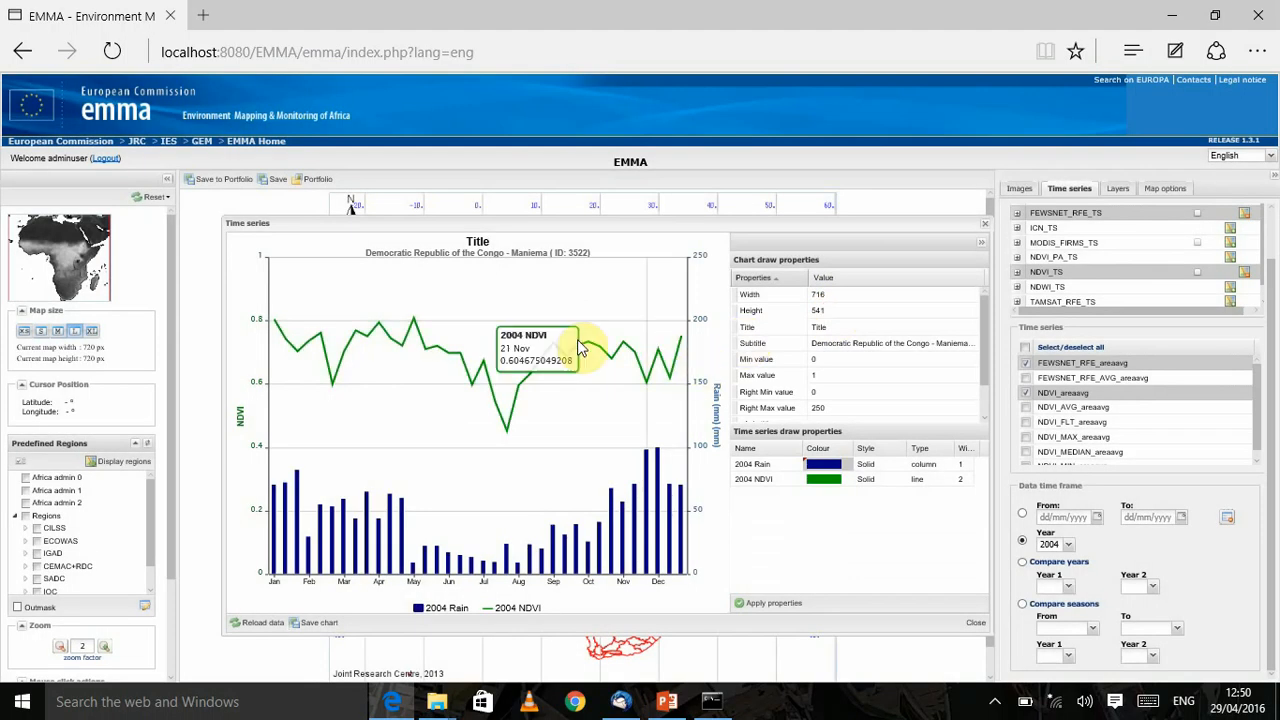
- Save the chart picture in the Pictures folder as a PNG file named "timeseries"
right_click(501, 301)
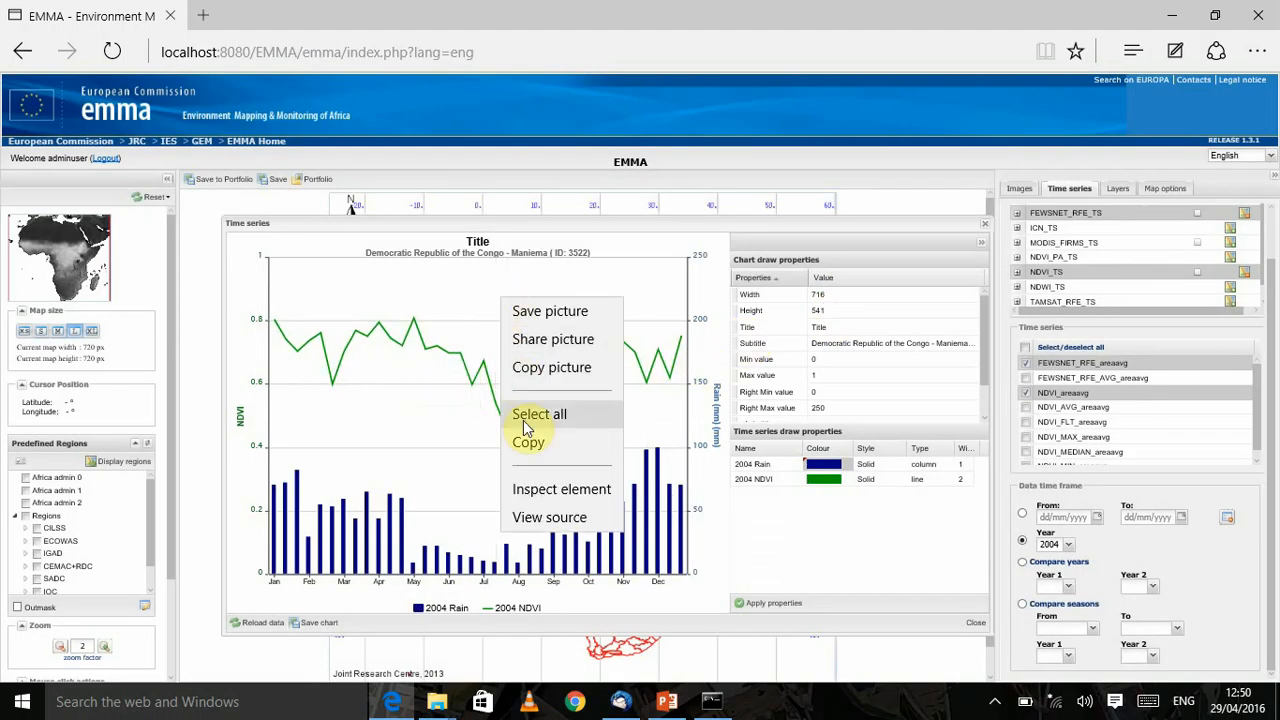
click(566, 318)
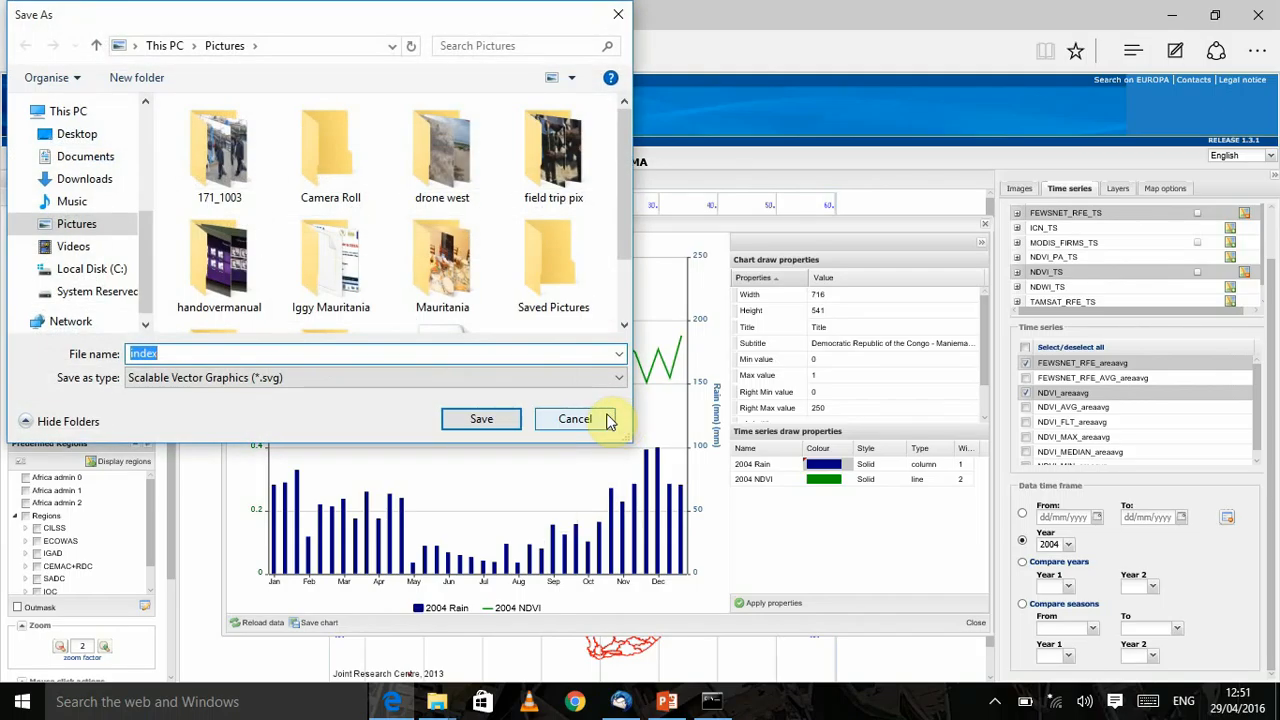
text(timeseries)
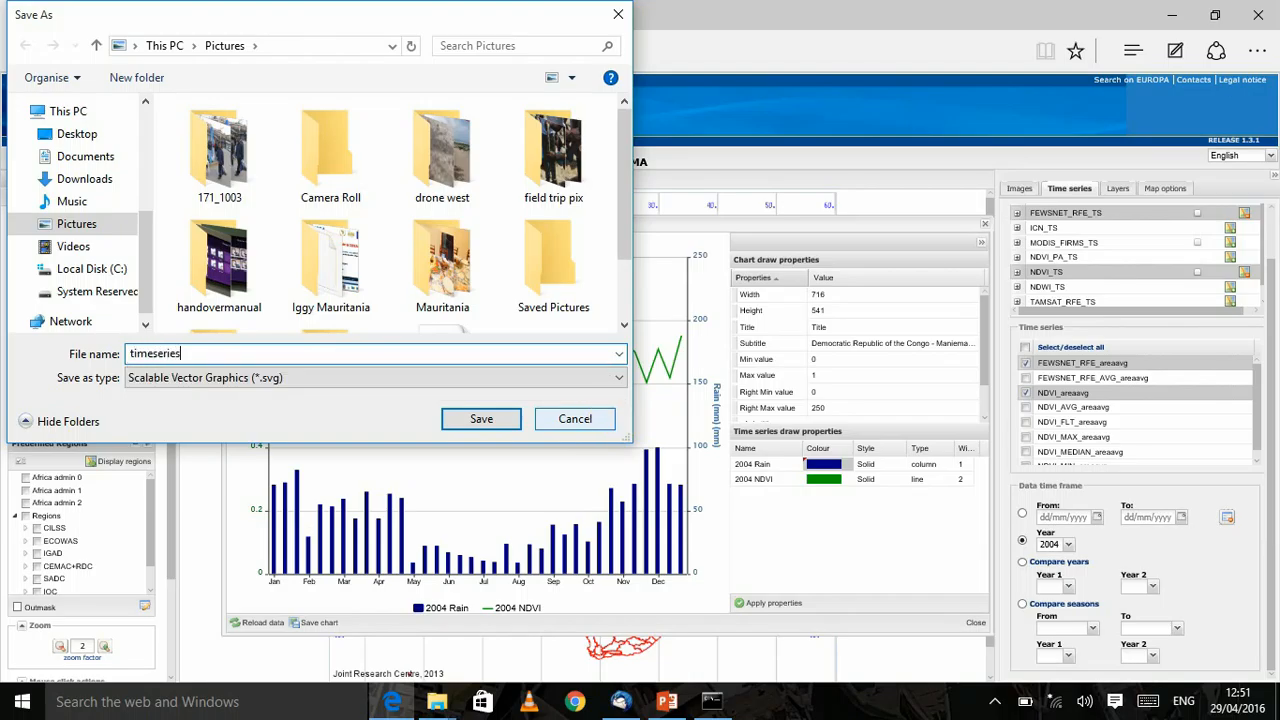
click(545, 380)
click(485, 413)
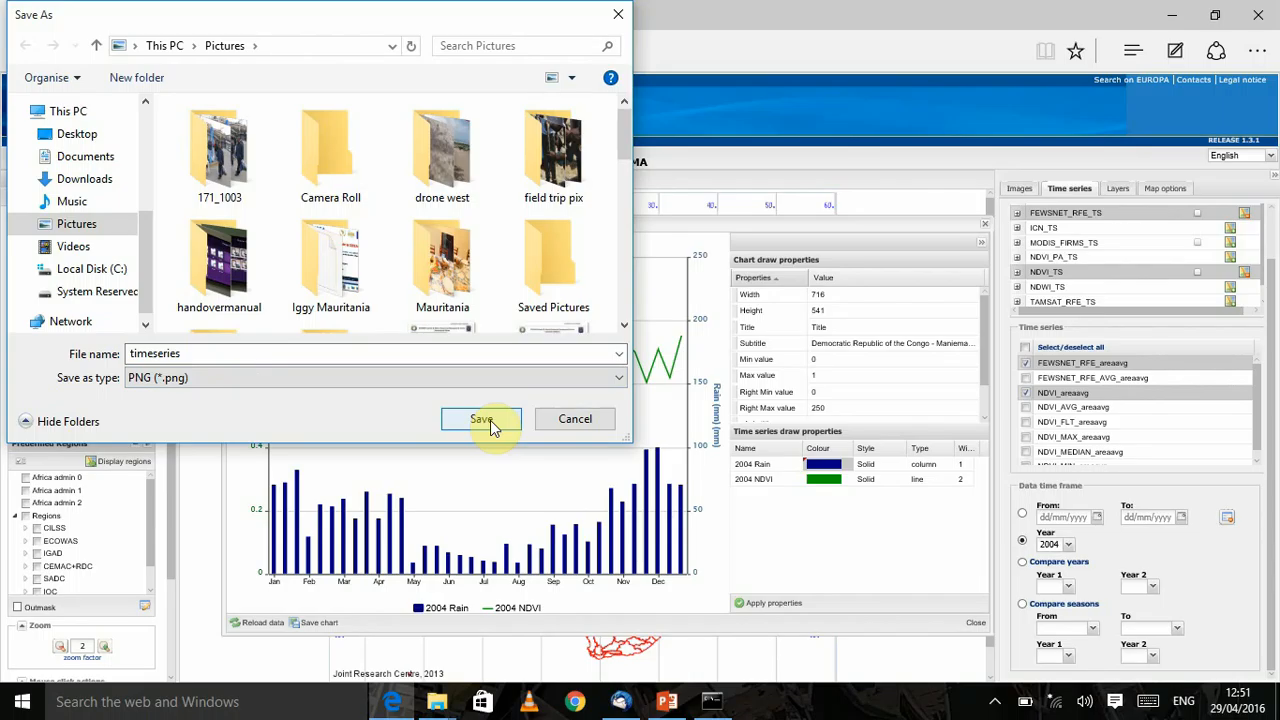
click(490, 424)
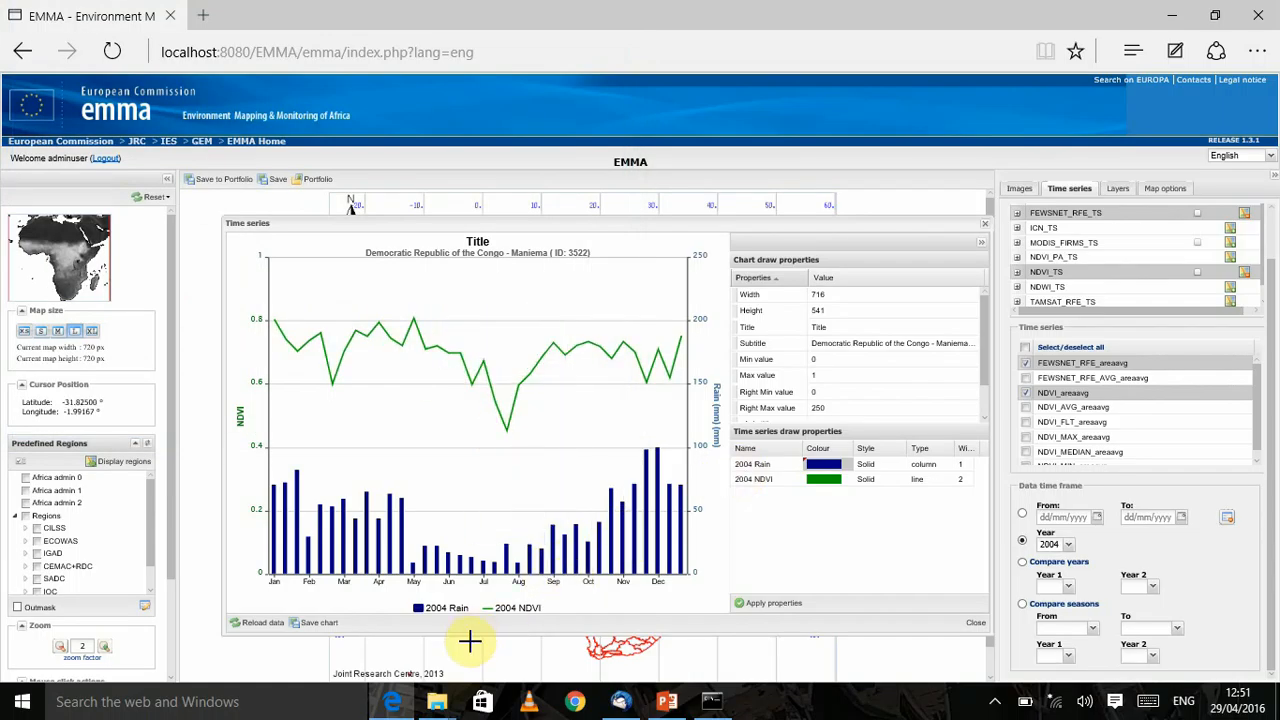
- Switch to File Explorer, view the saved timeseries picture in the Pictures folder, and close both the picture and the time series chart
mouse_move(437, 700)
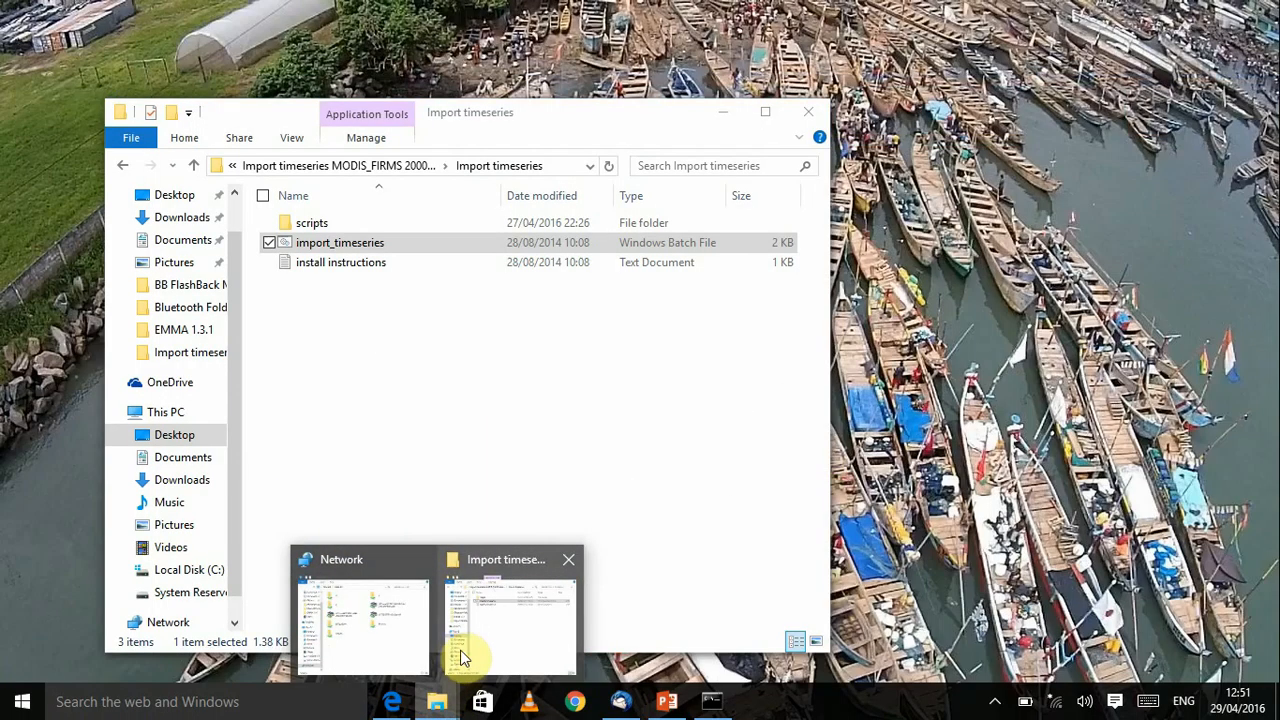
click(462, 657)
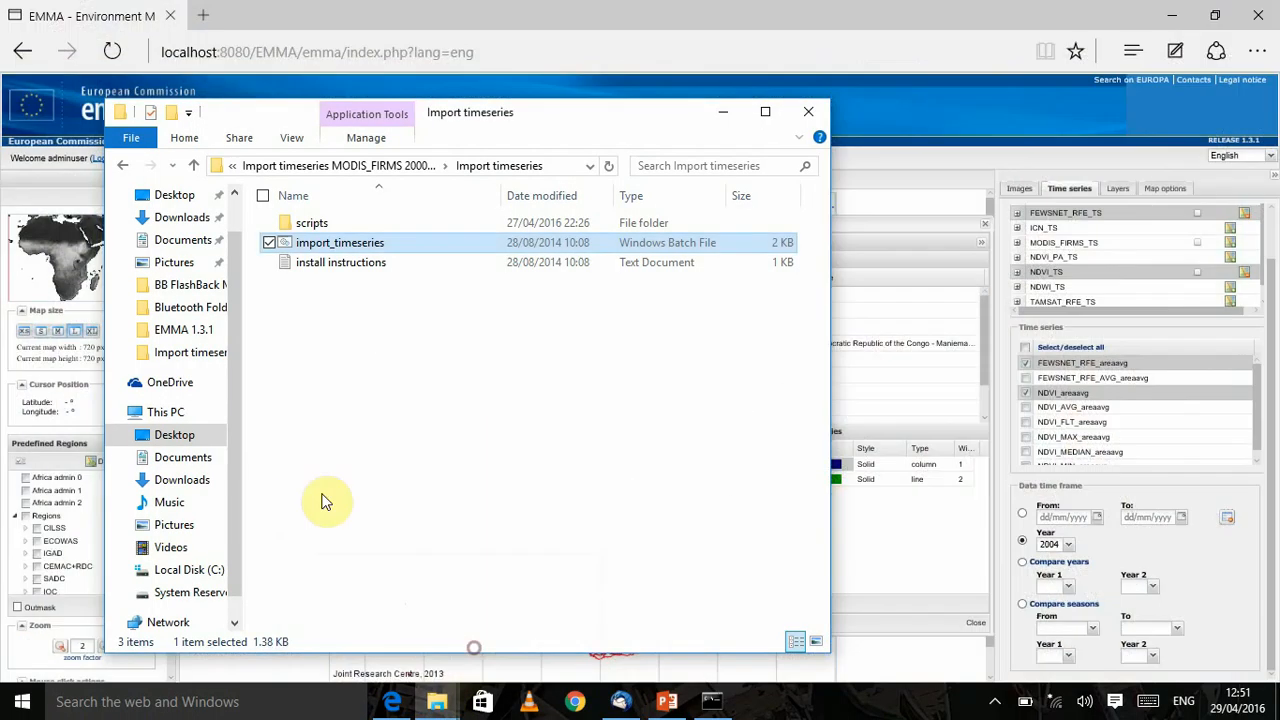
click(190, 530)
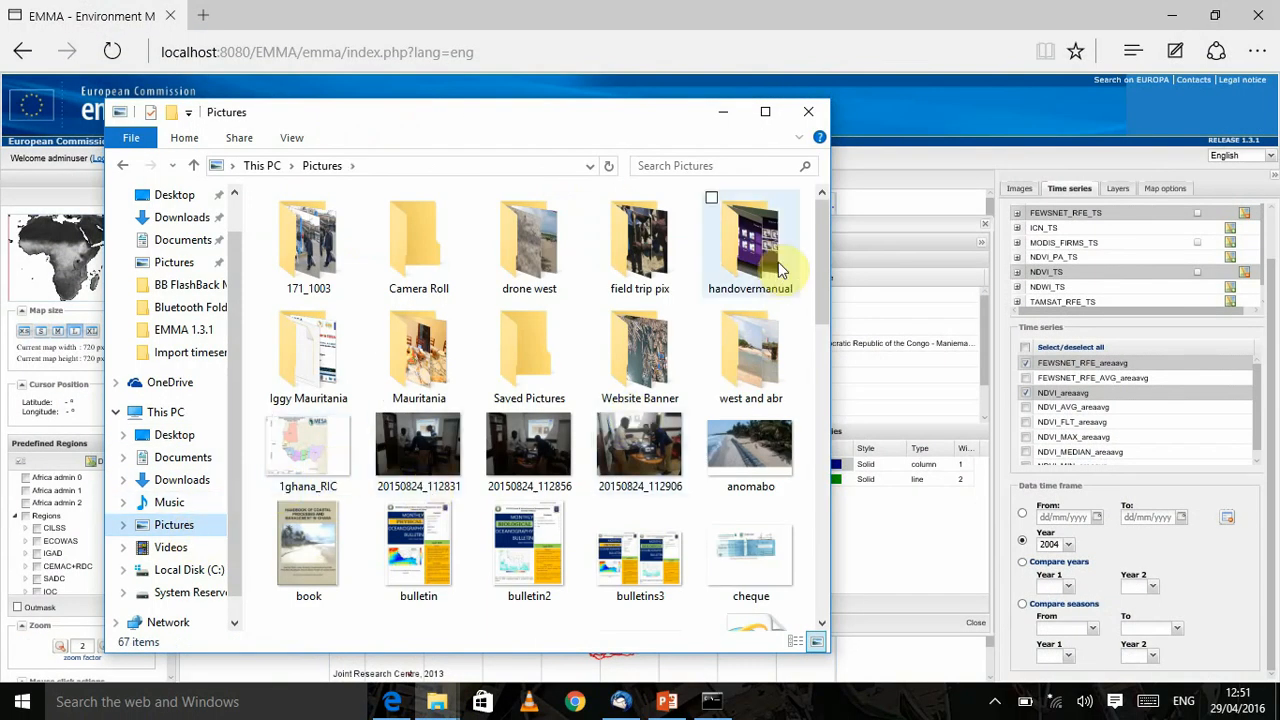
drag(822, 265, 785, 507)
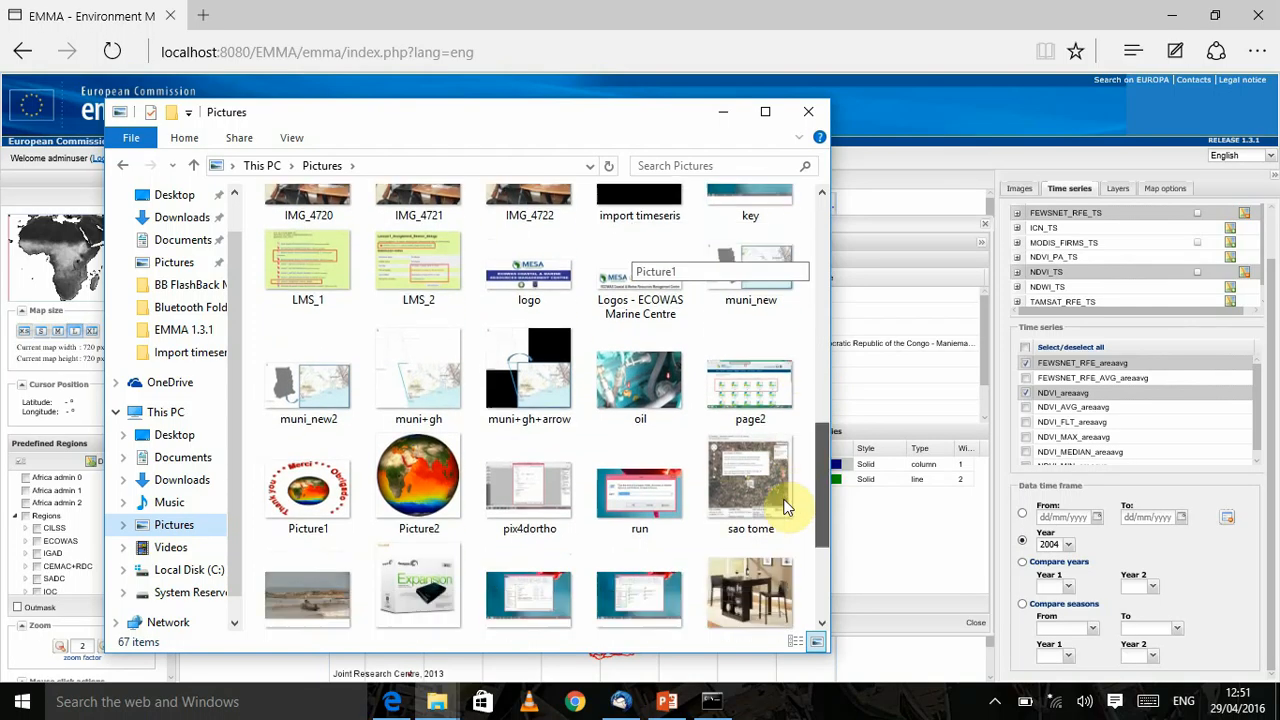
scroll(785, 507, down, 3)
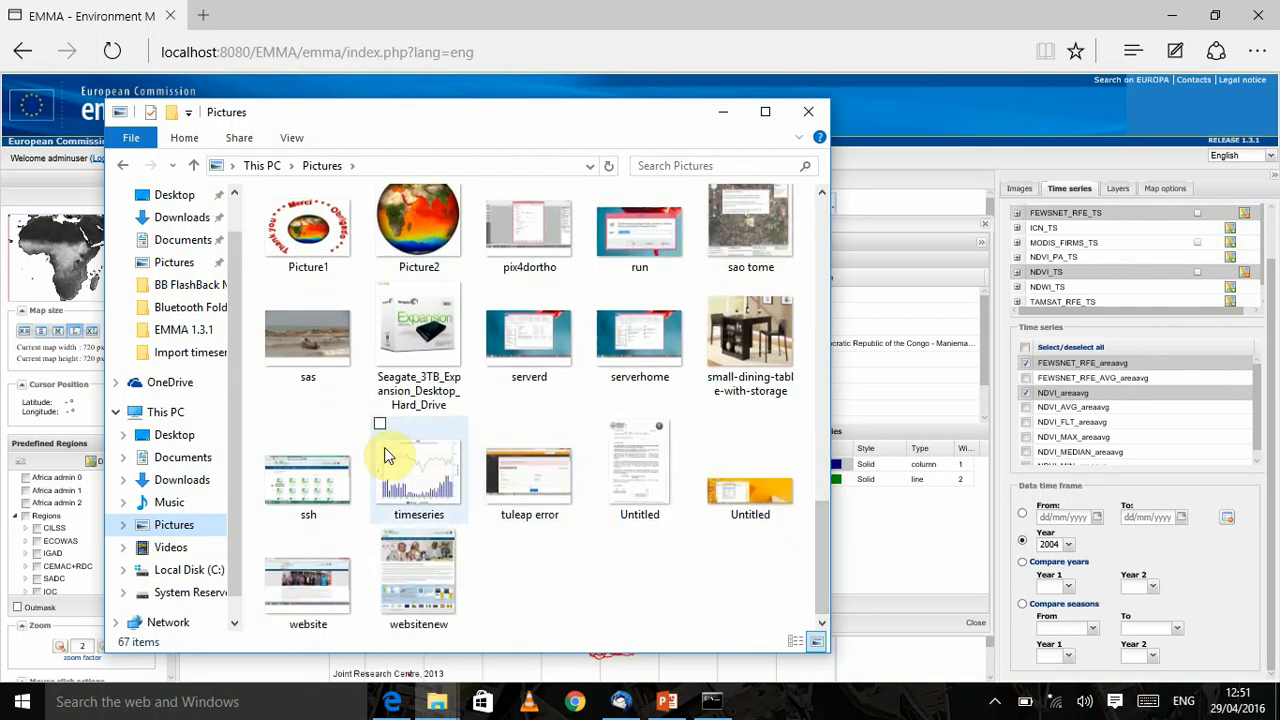
double_click(406, 466)
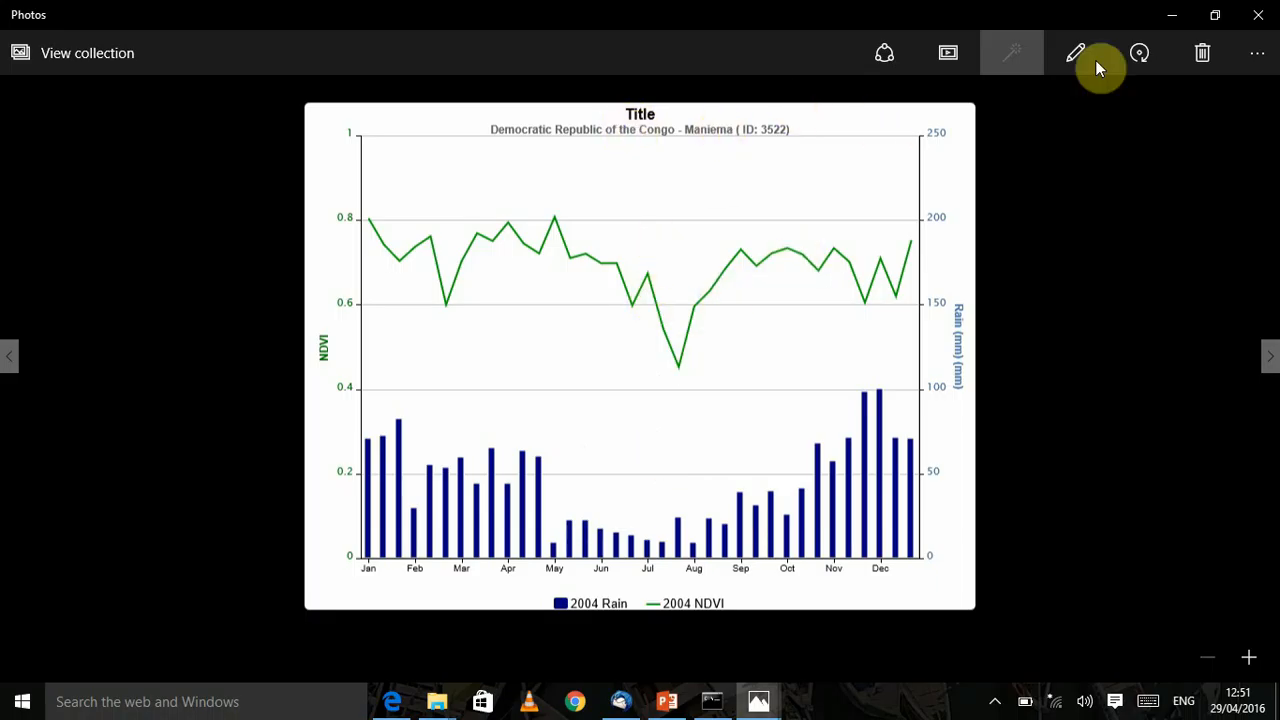
click(1258, 15)
click(1007, 270)
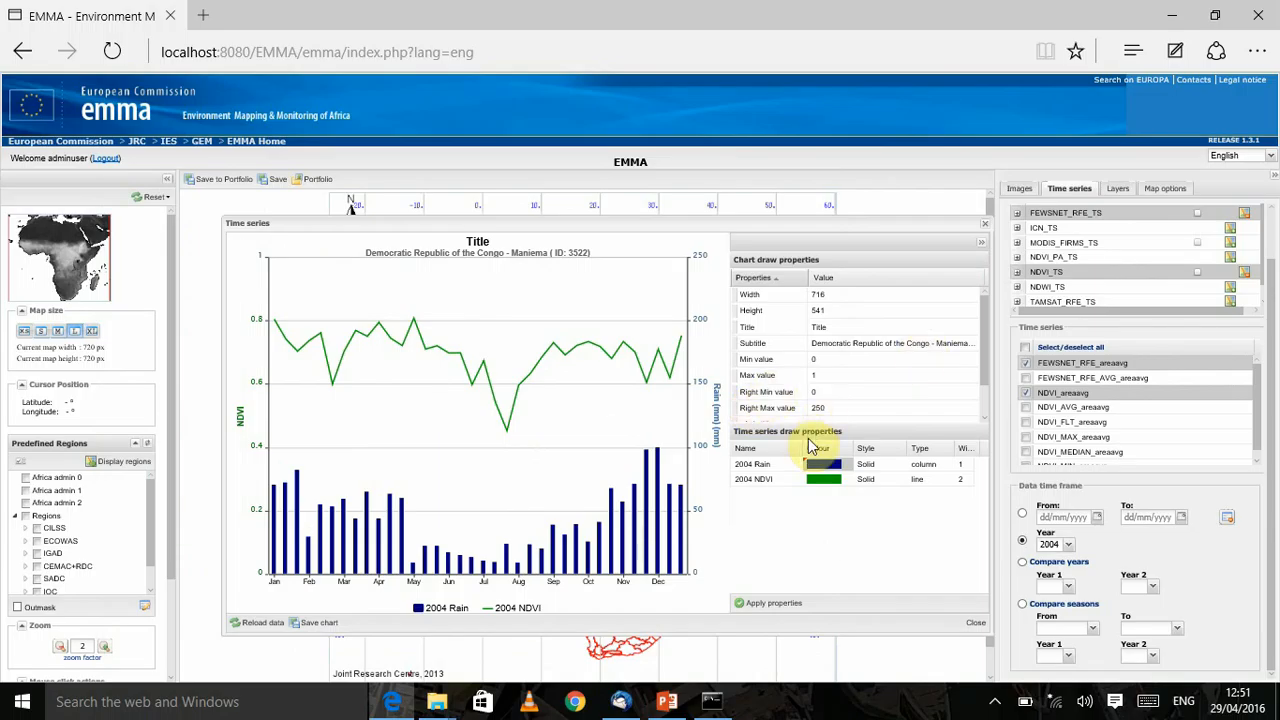
click(984, 224)
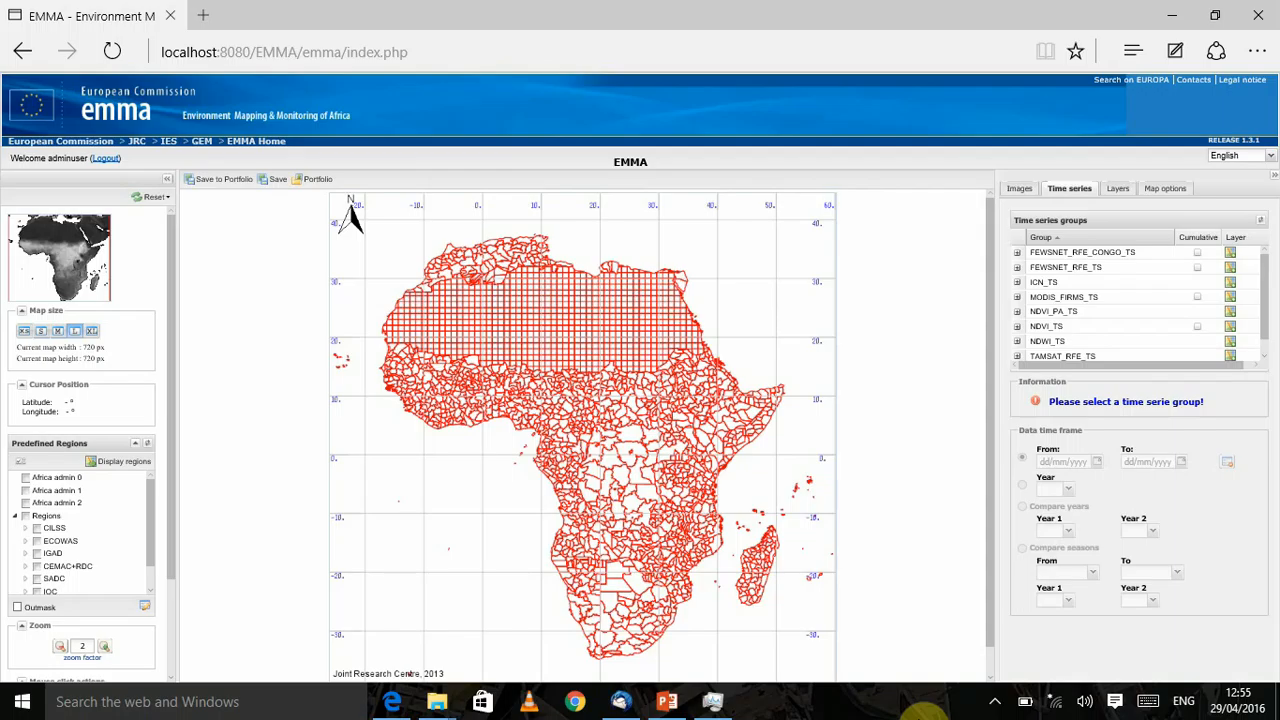
- Select the Sea Surface Temperature (sst_8d) image from the Oceanography category
click(1016, 190)
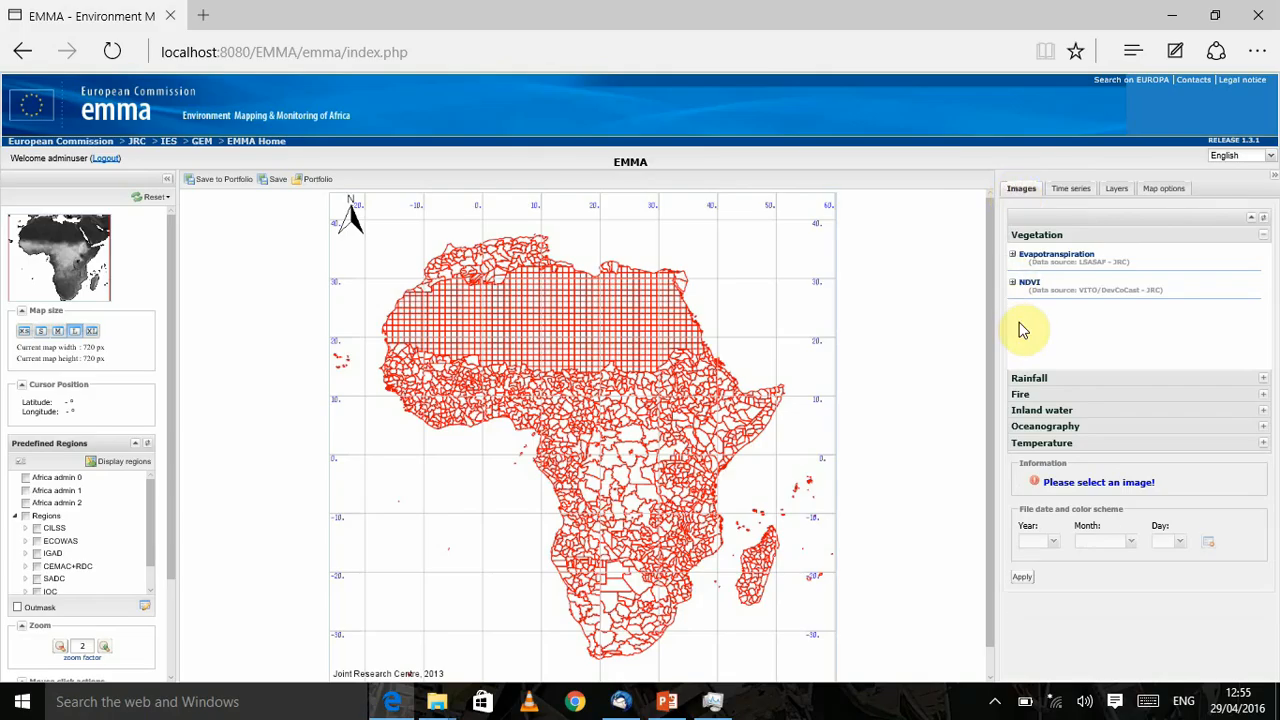
click(1087, 425)
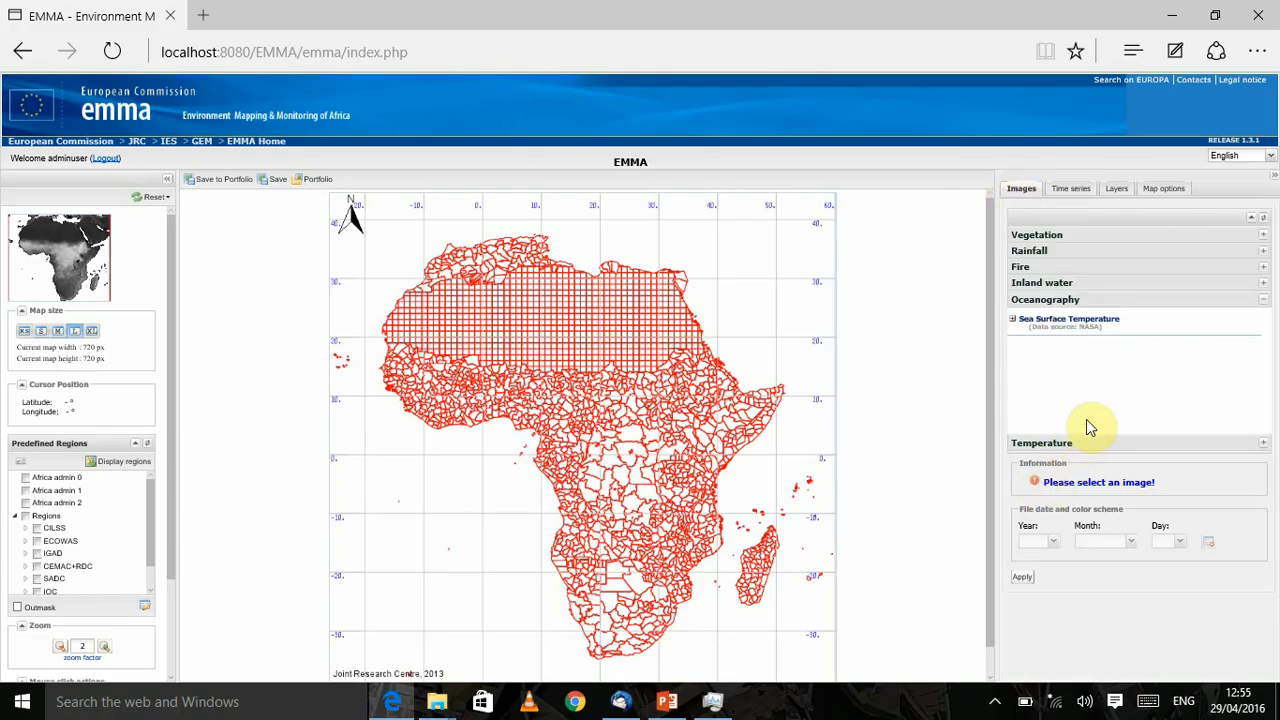
click(1096, 326)
click(1077, 343)
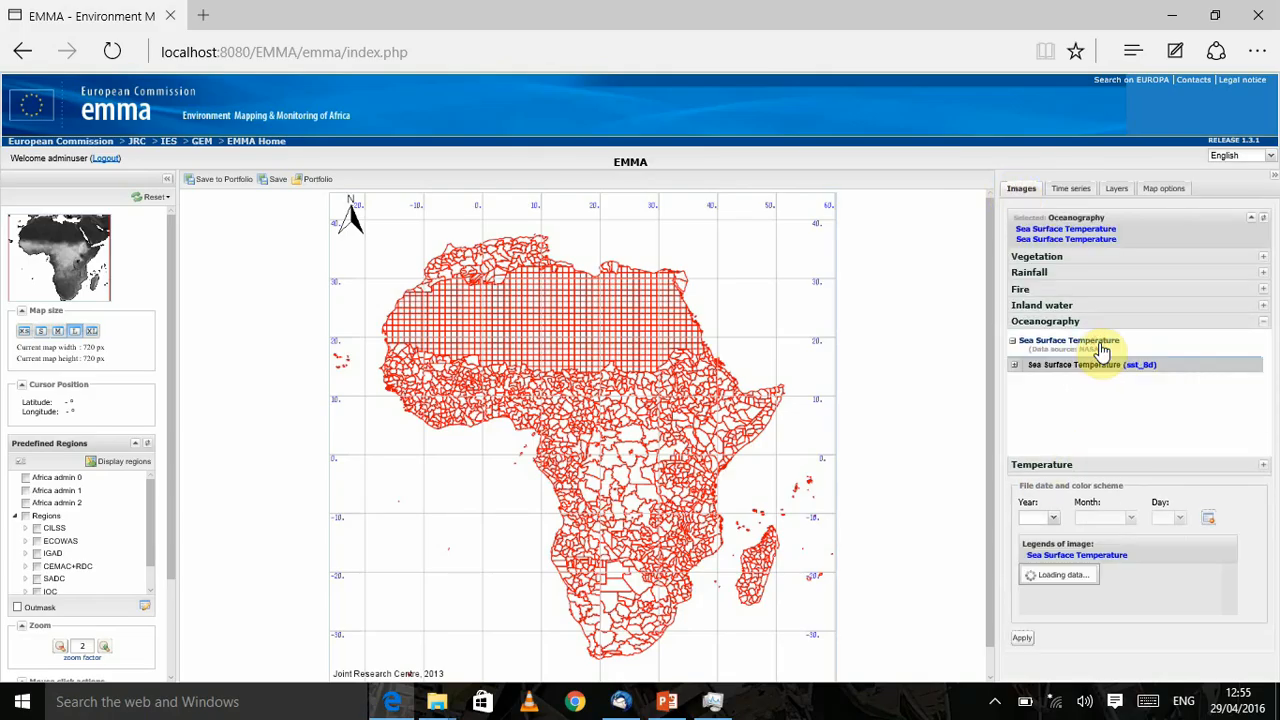
- Set the image date to 18 June 2014 and display the sea surface temperature image on the map
click(1053, 517)
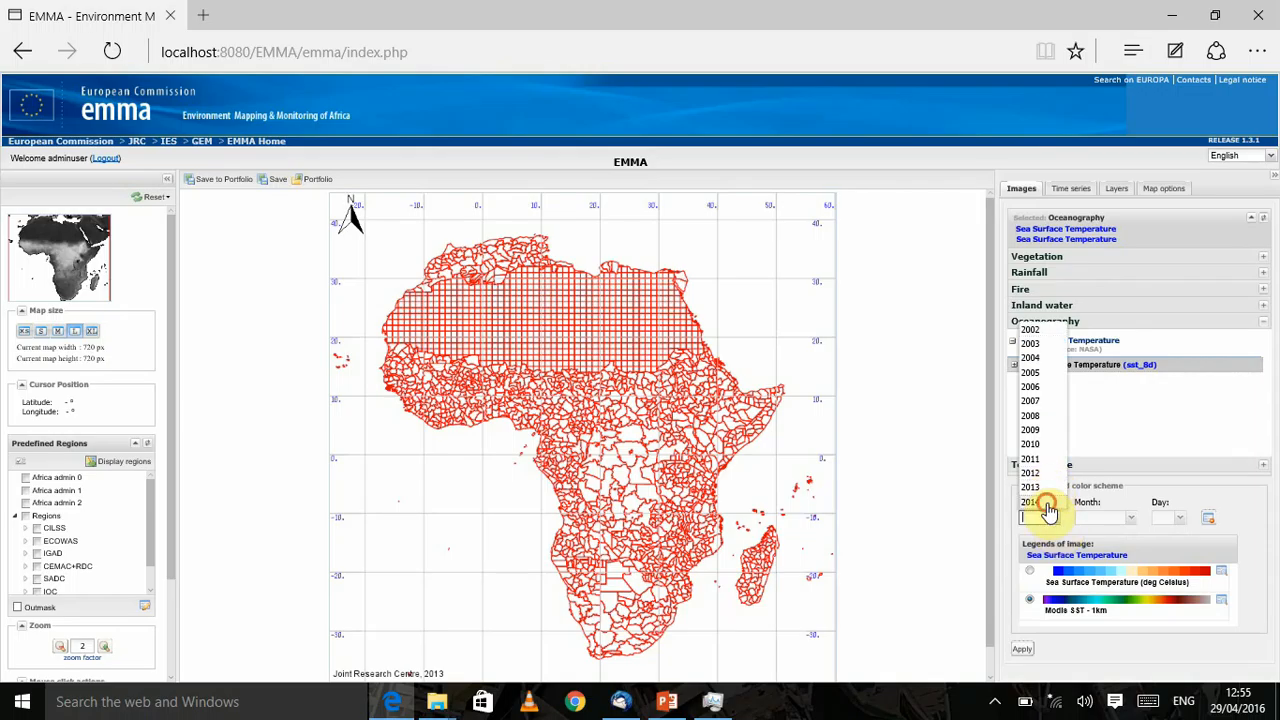
click(1045, 501)
click(1114, 519)
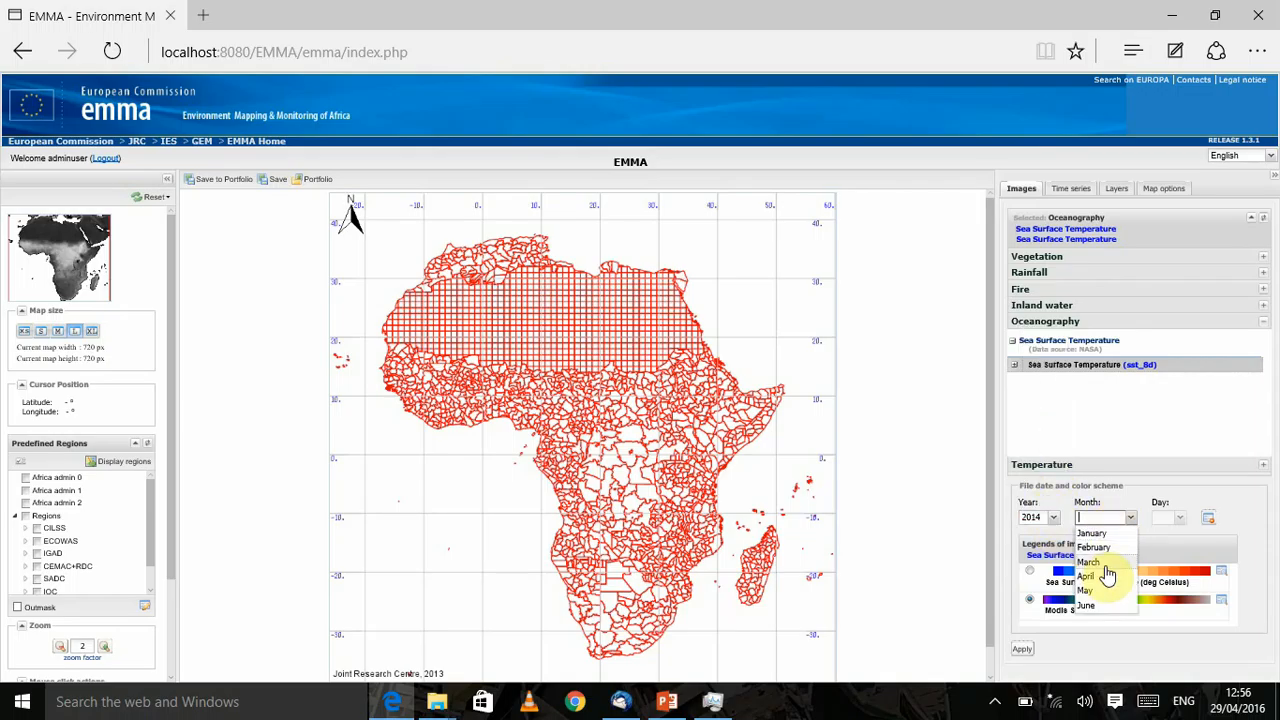
click(1092, 605)
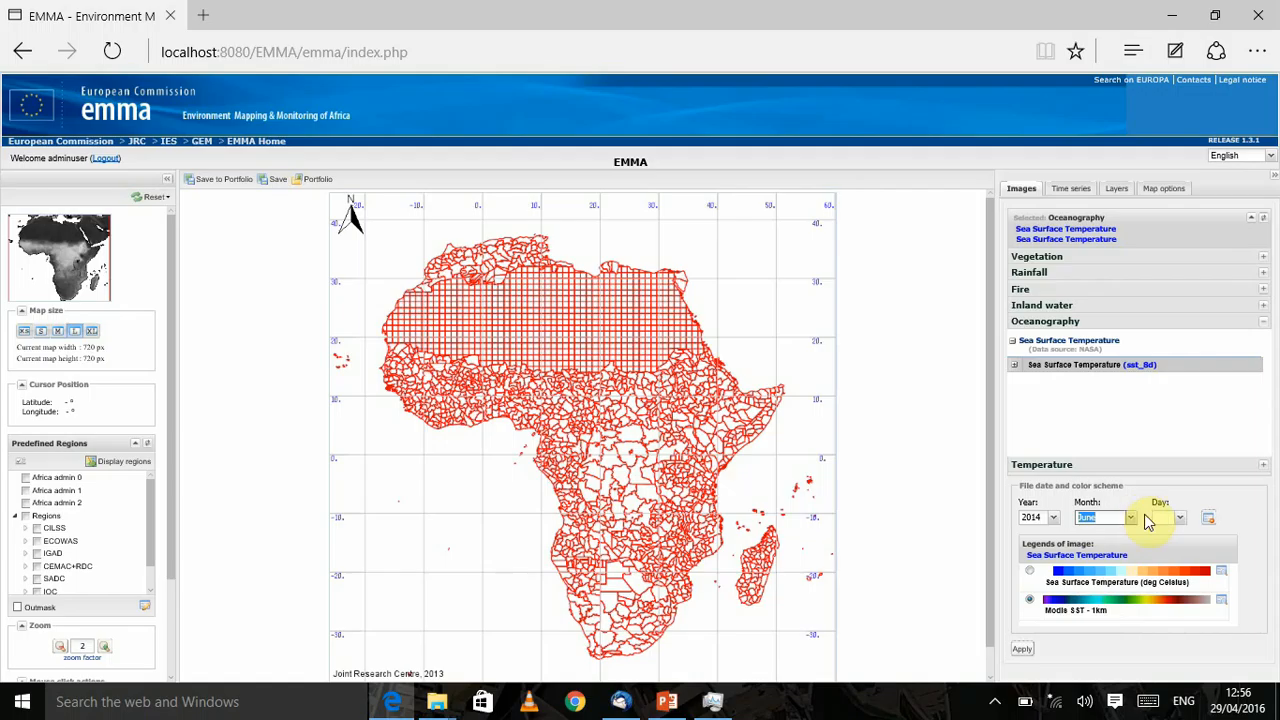
click(1166, 518)
click(1162, 561)
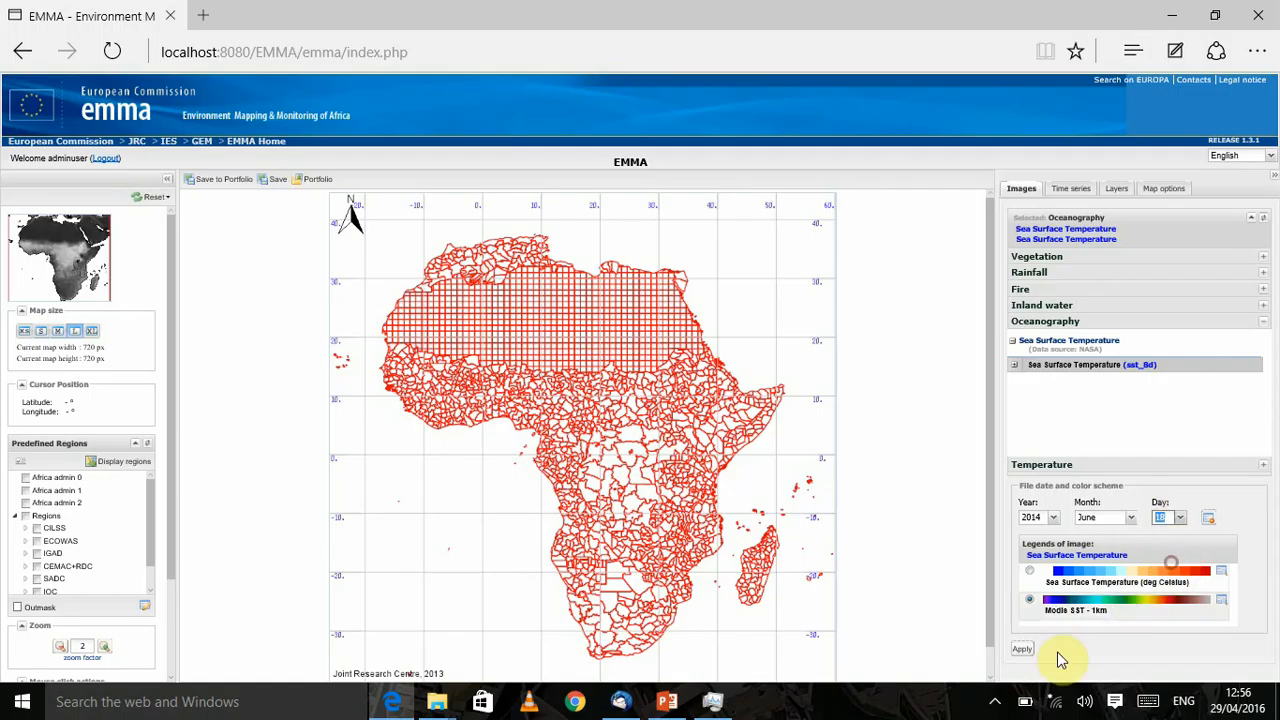
click(1025, 650)
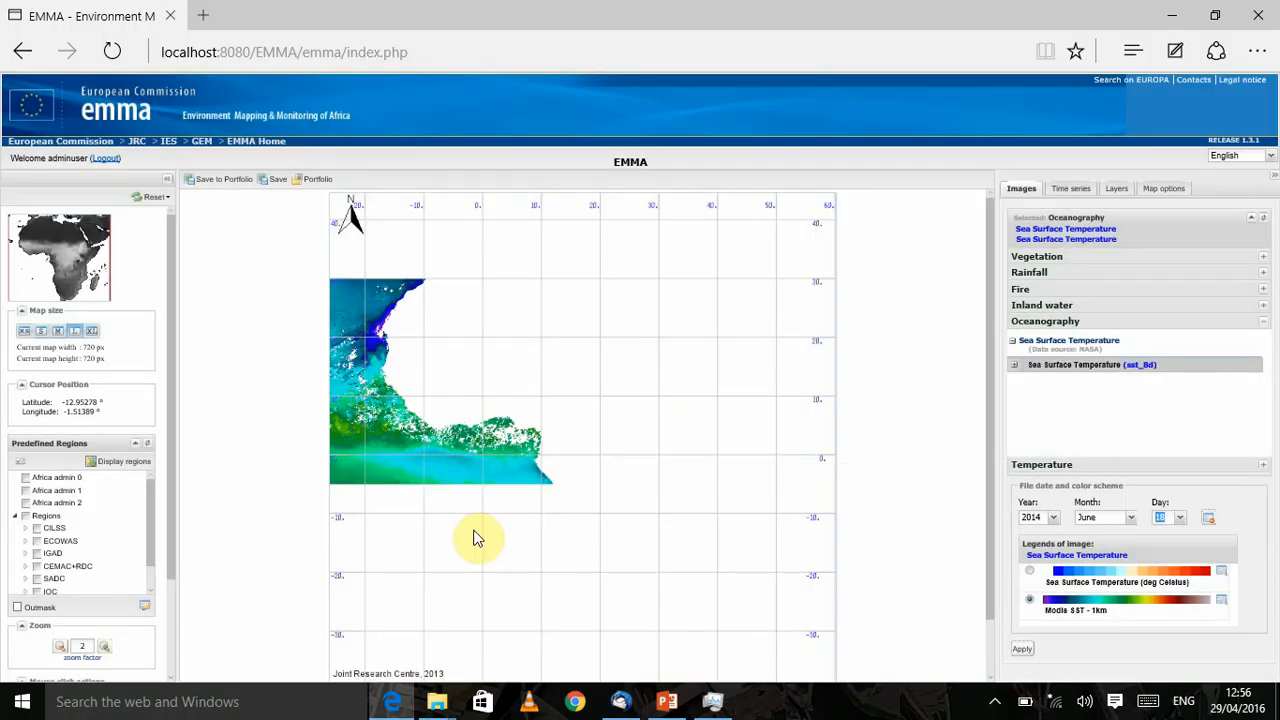
- Select Ghana within the ECOWAS group of the predefined regions and display it on the sea surface temperature map
scroll(178, 505, down, 2)
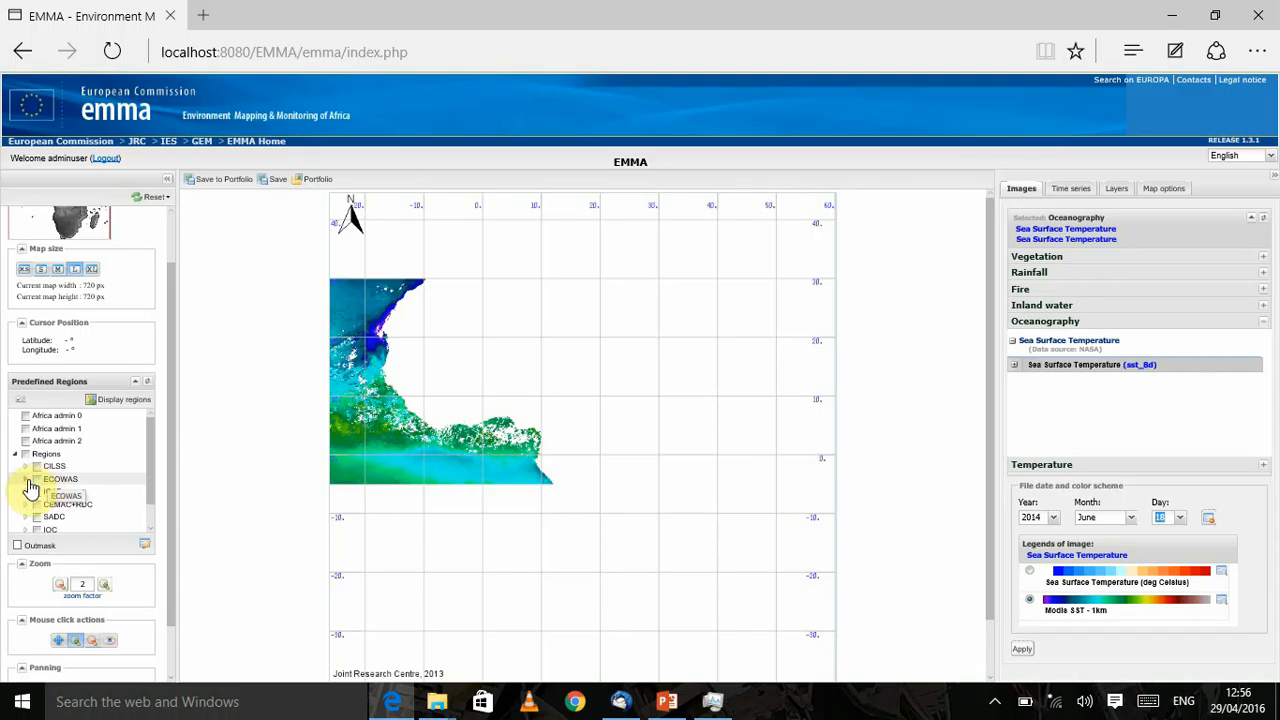
scroll(172, 400, down, 1)
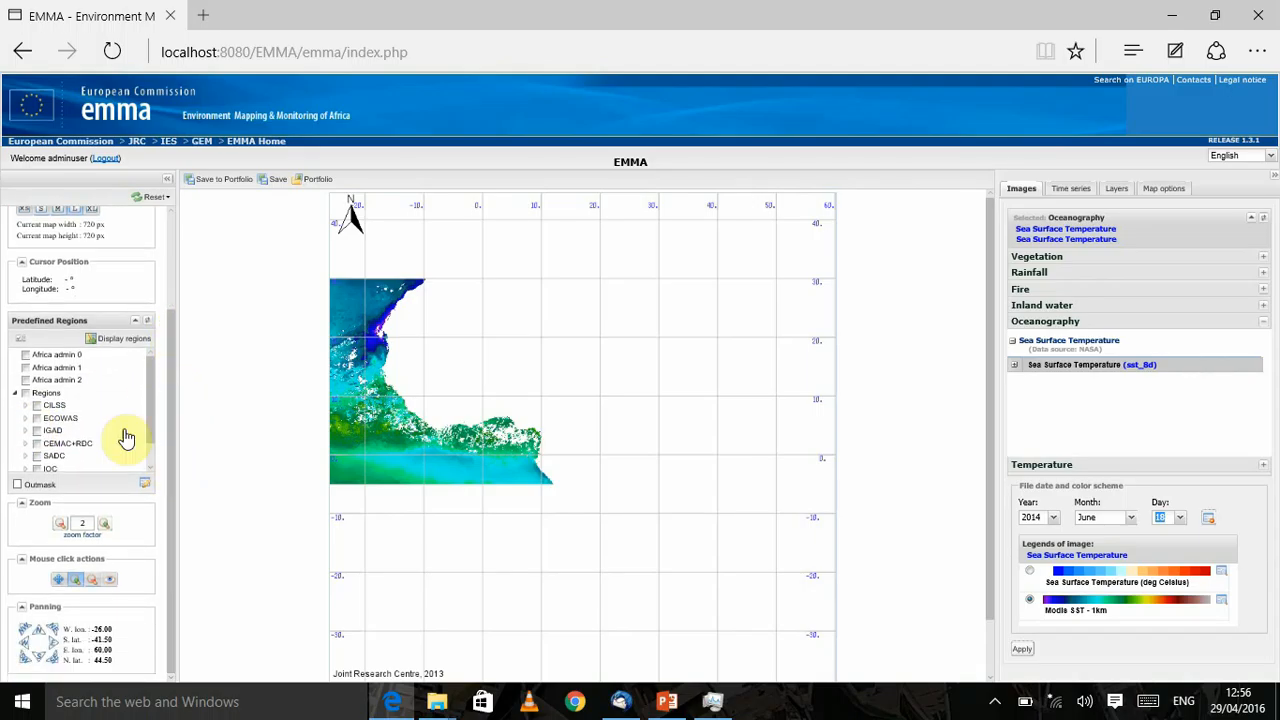
click(149, 389)
drag(150, 402, 150, 422)
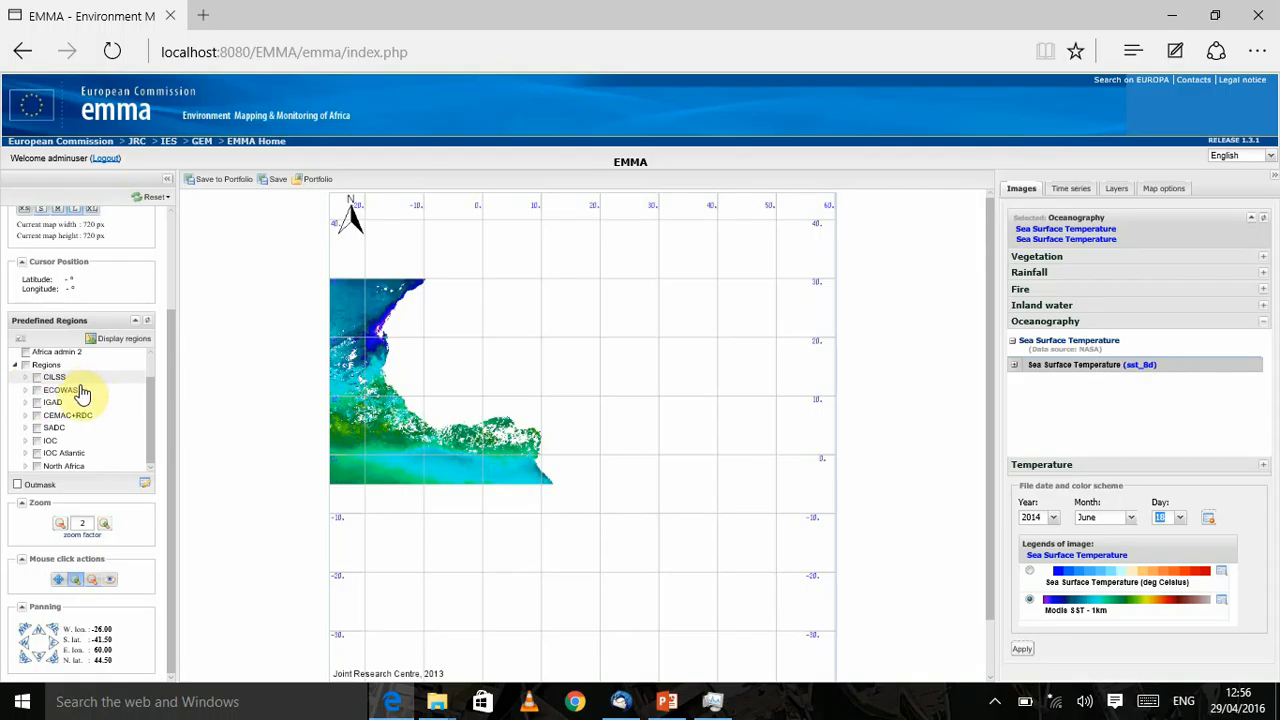
click(26, 391)
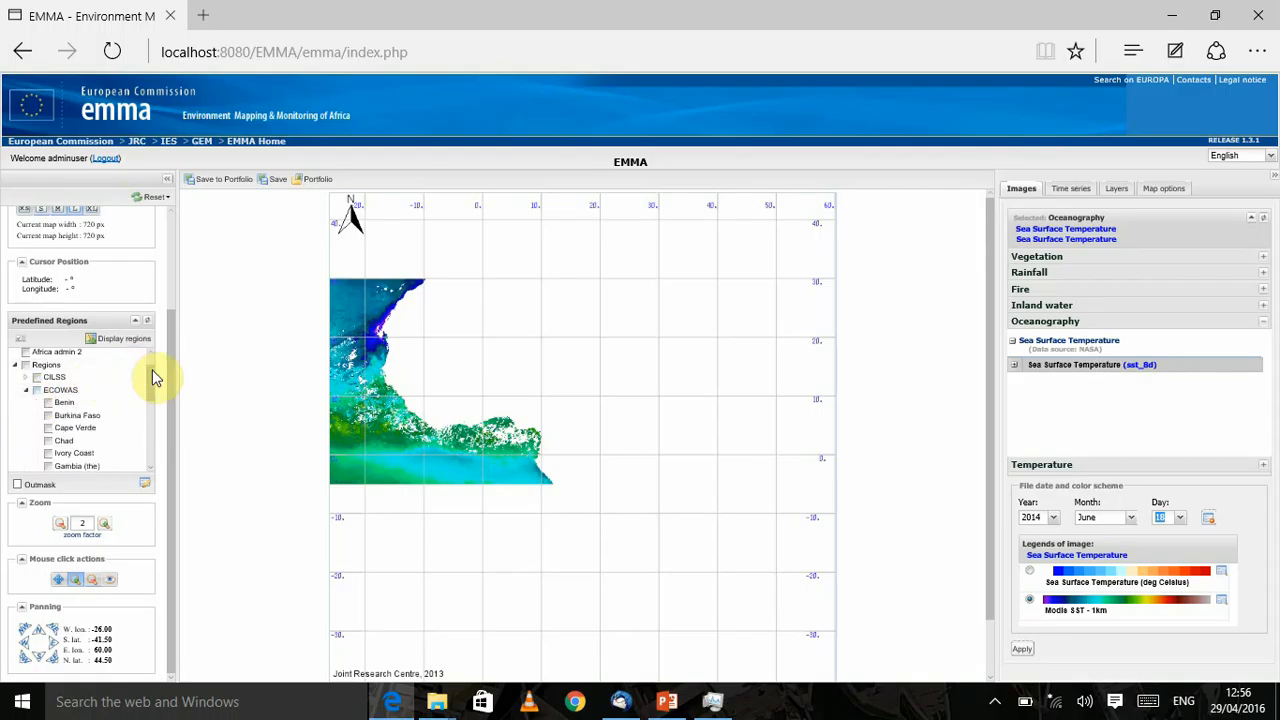
drag(151, 372, 146, 379)
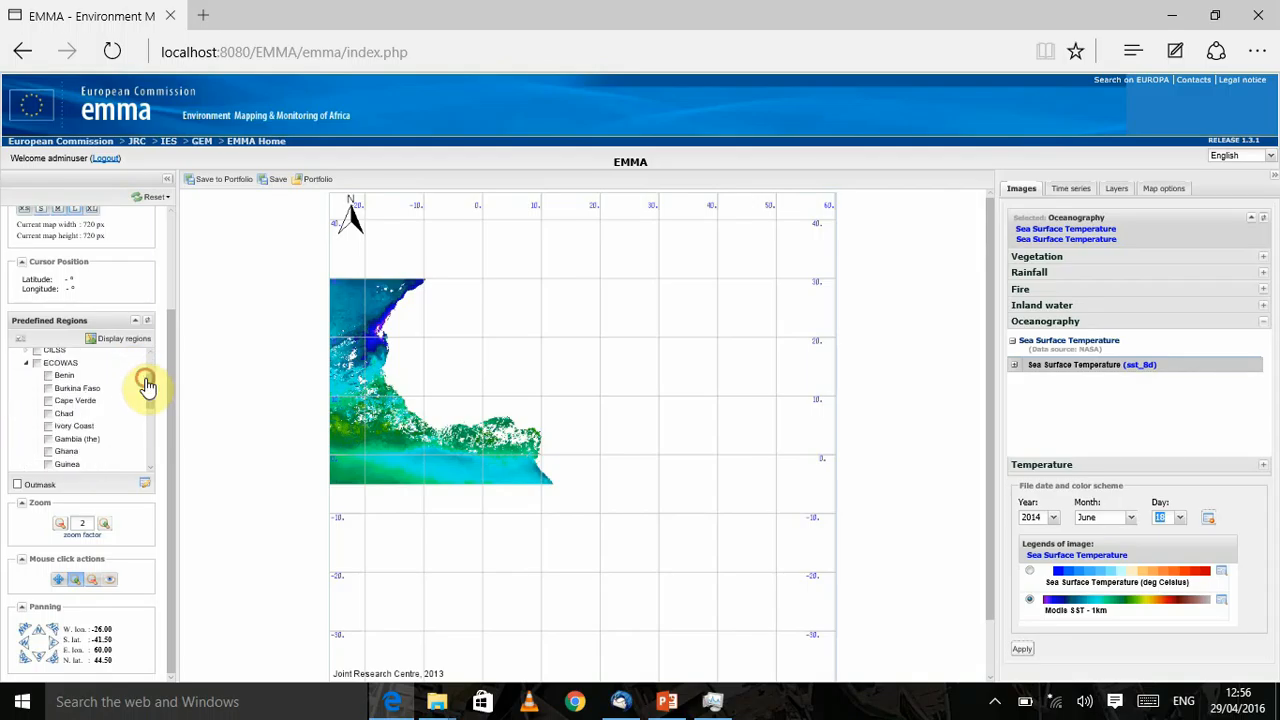
click(48, 452)
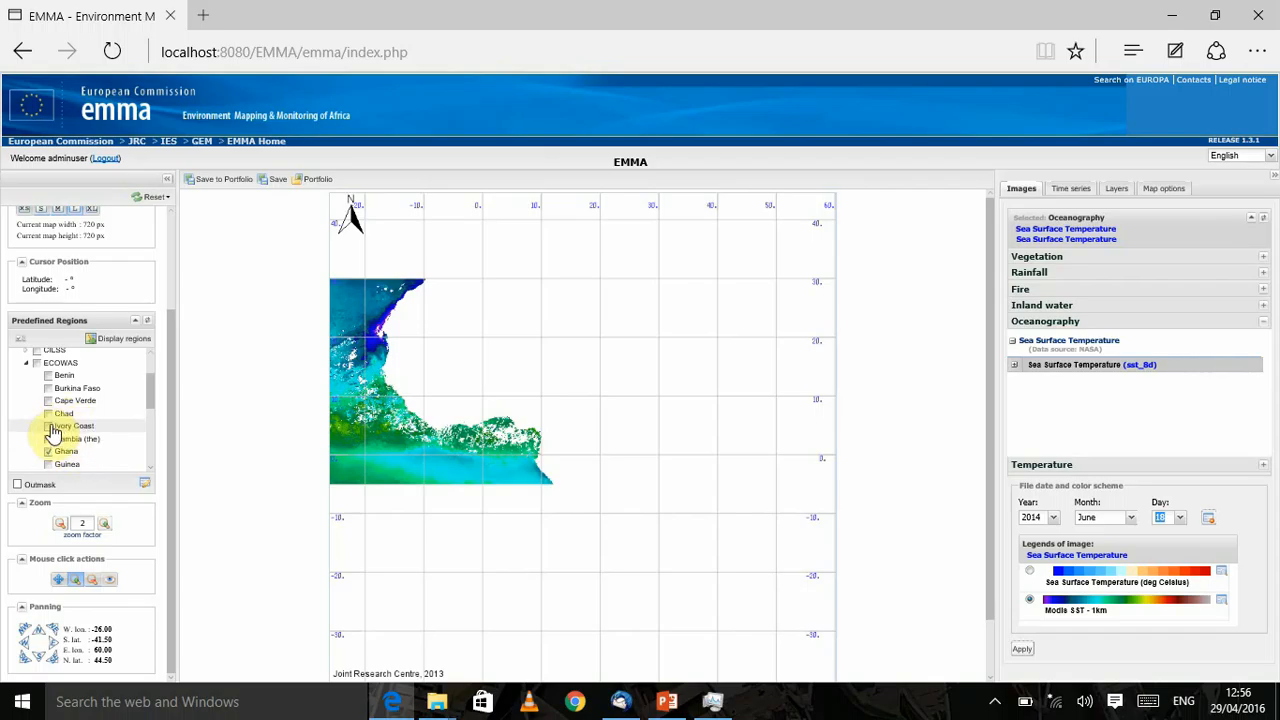
click(117, 340)
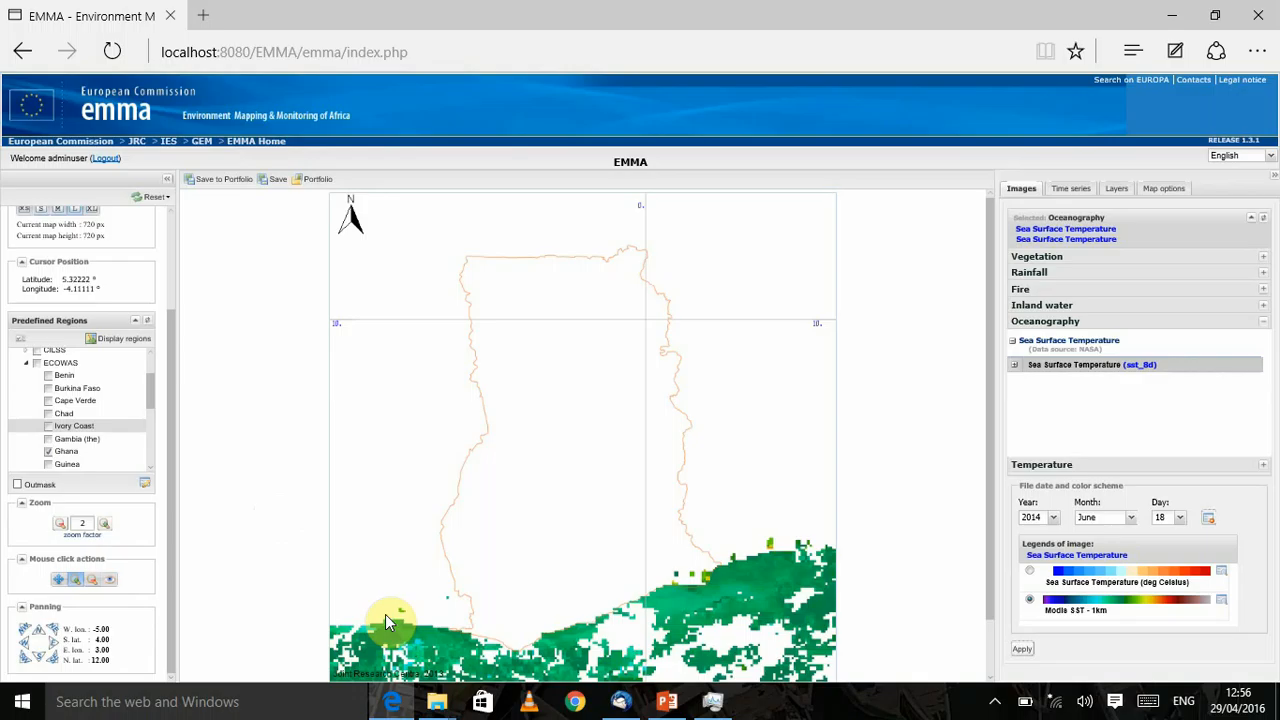
- Replace the Ghana selection with the whole ECOWAS region and display it on the map
drag(990, 226, 986, 330)
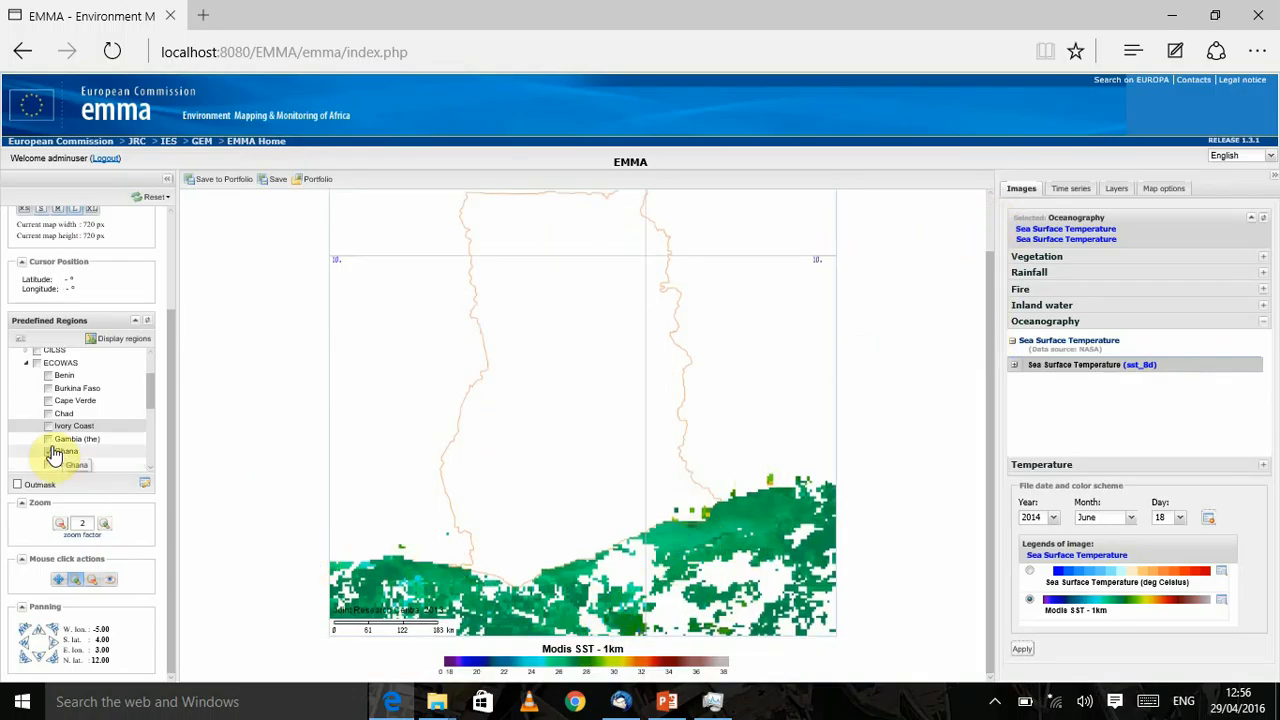
click(36, 362)
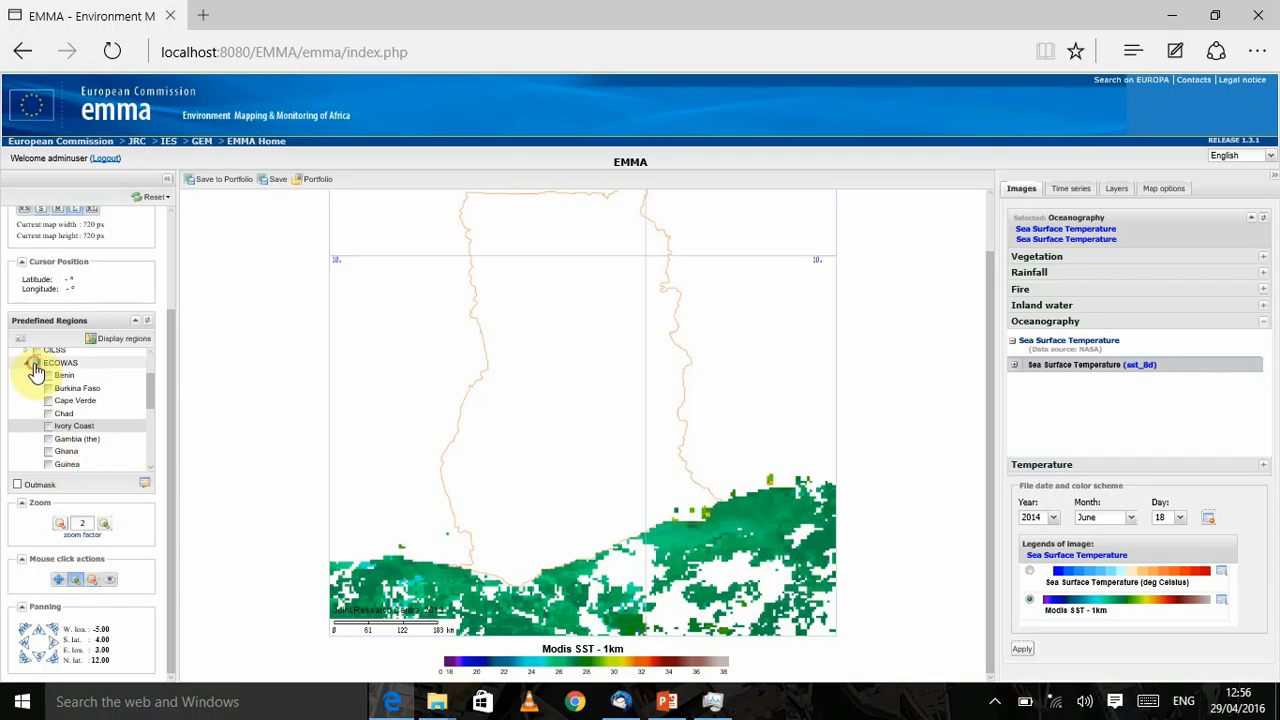
click(111, 342)
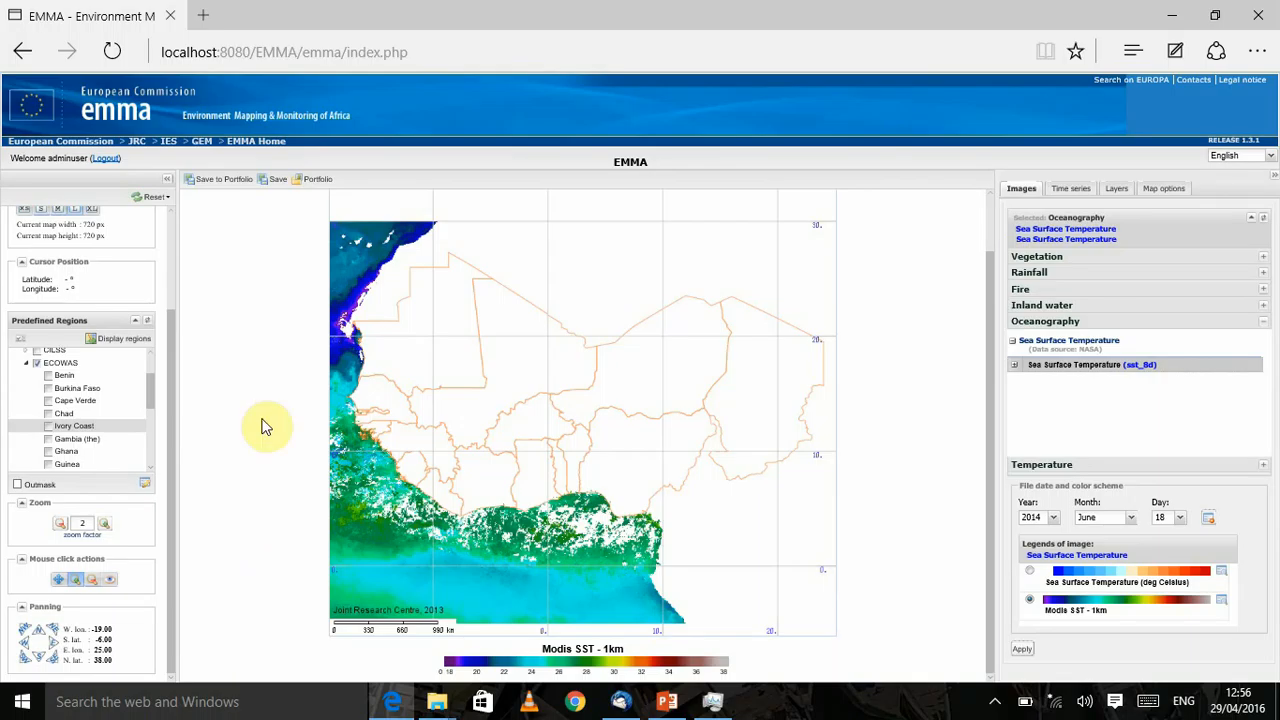
- Save the ECOWAS sea surface temperature map as a picture, view the downloaded PNG, and close it
click(276, 181)
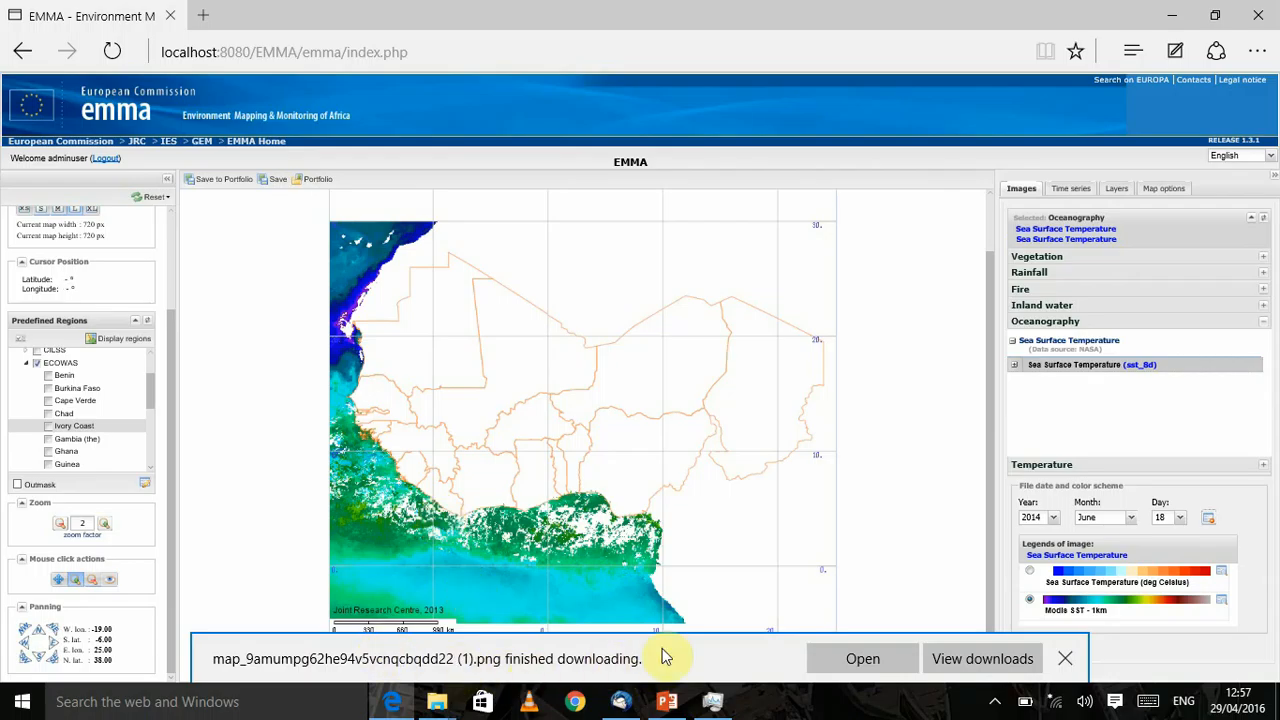
click(863, 659)
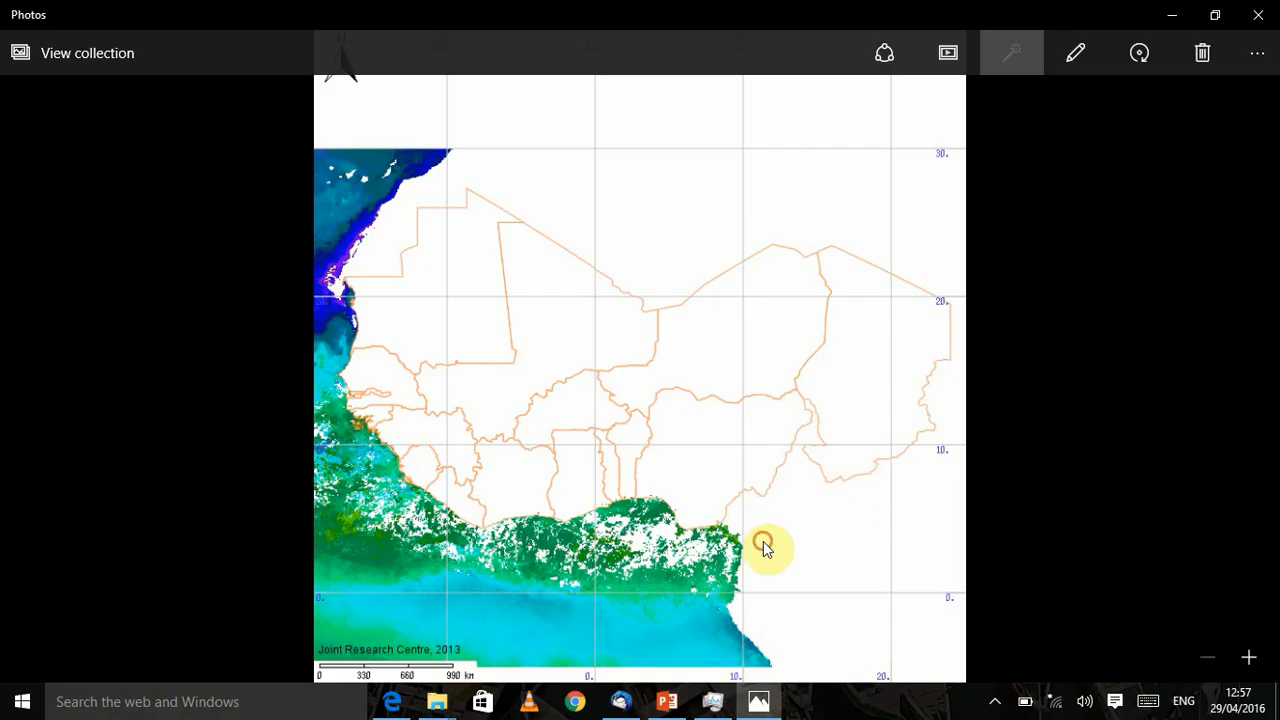
click(812, 424)
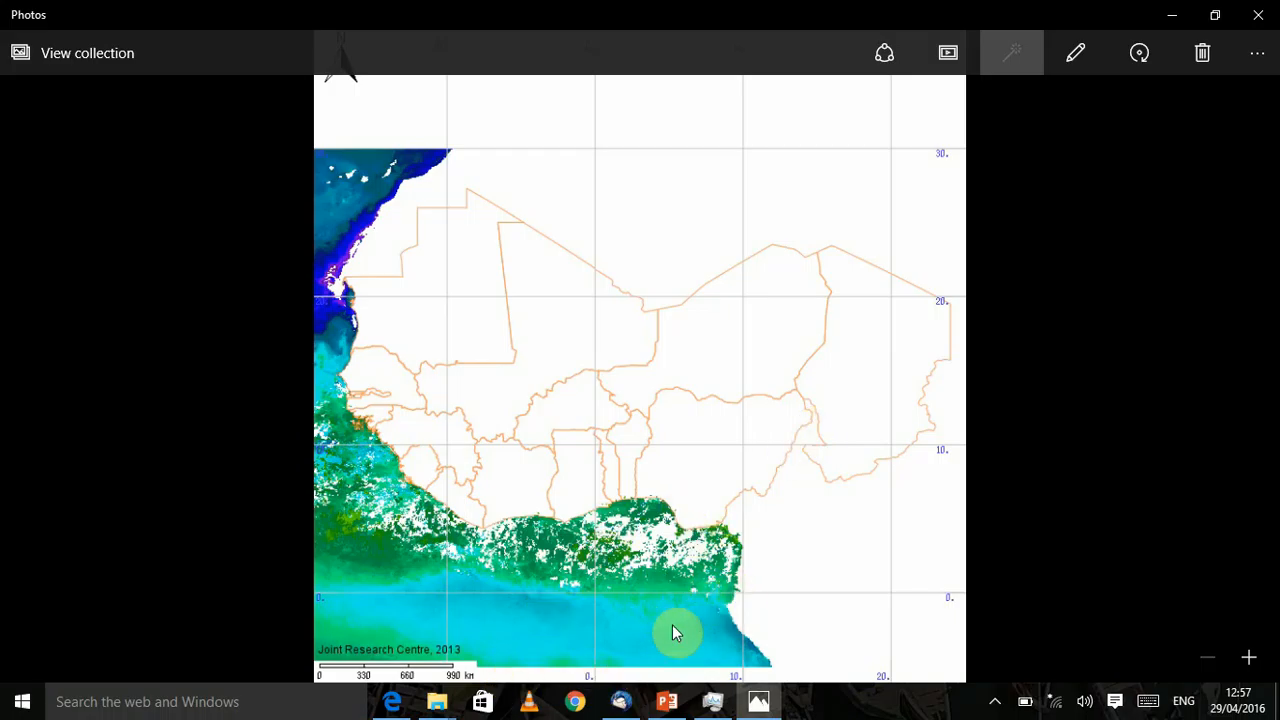
click(1262, 15)
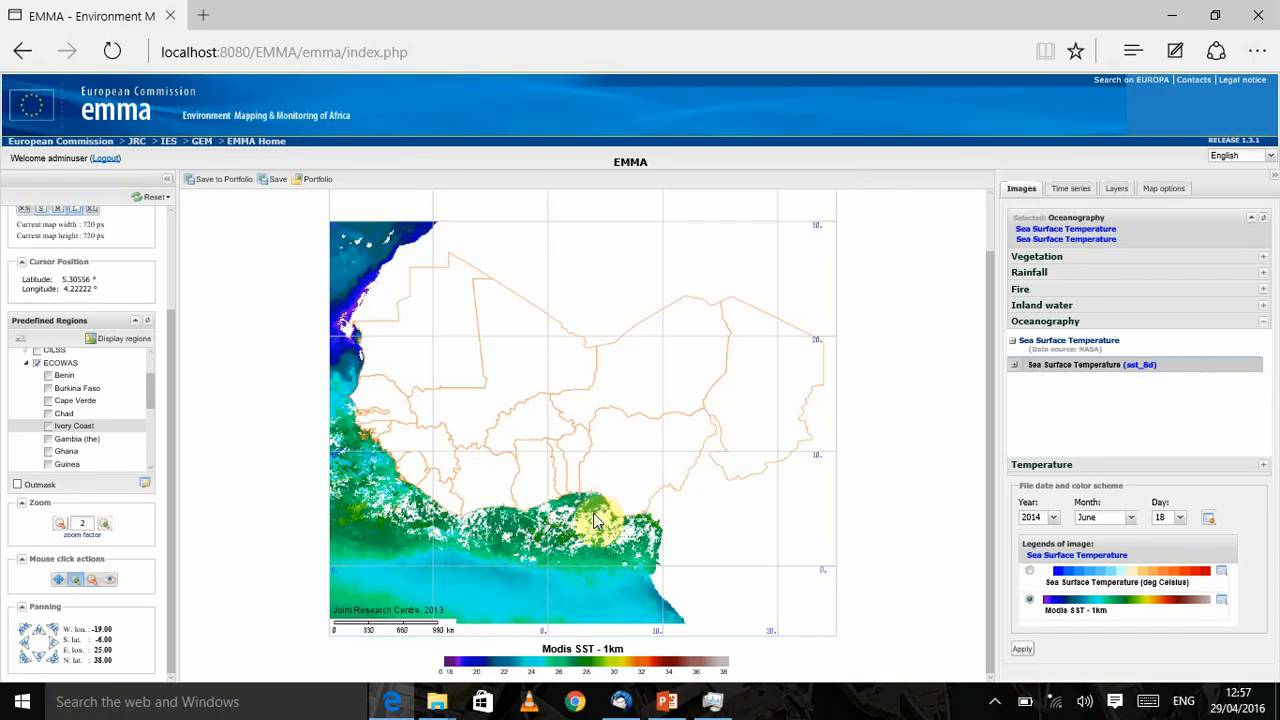
- Switch to the EMMA_Part3 presentation in PowerPoint, paste the map screenshot onto a new slide after slide 7, and return to EMMA
click(667, 701)
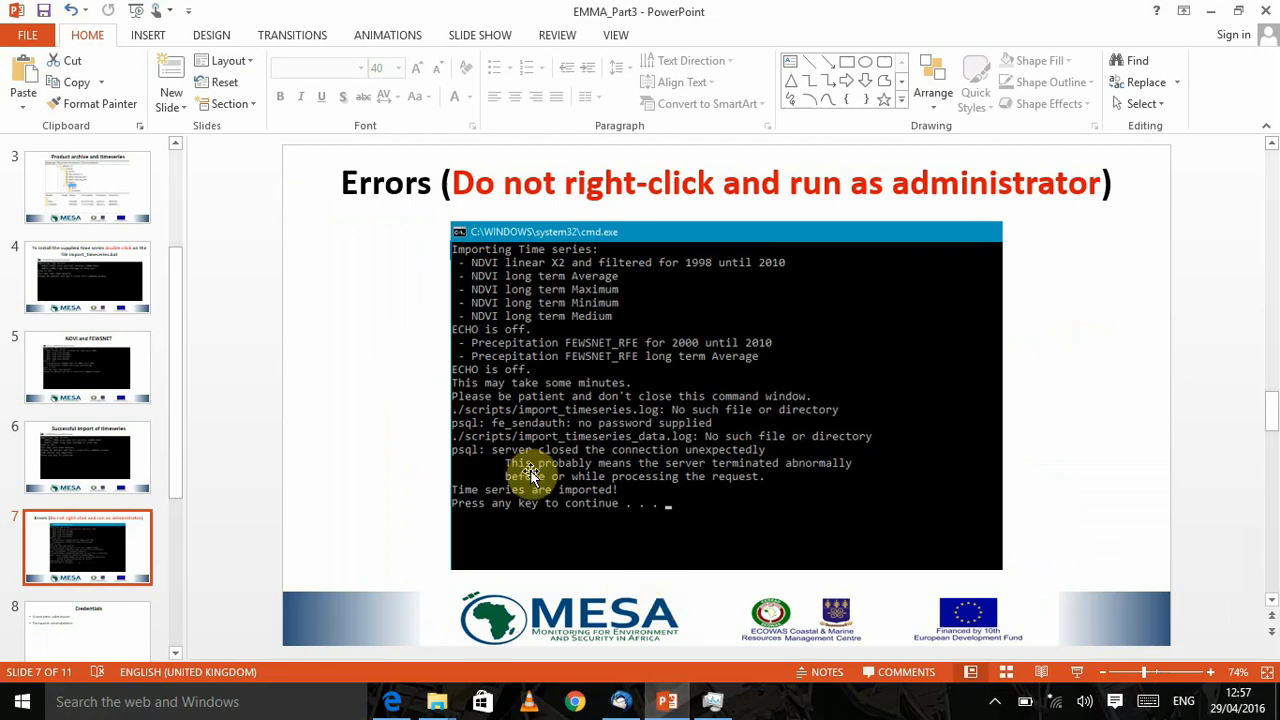
right_click(140, 593)
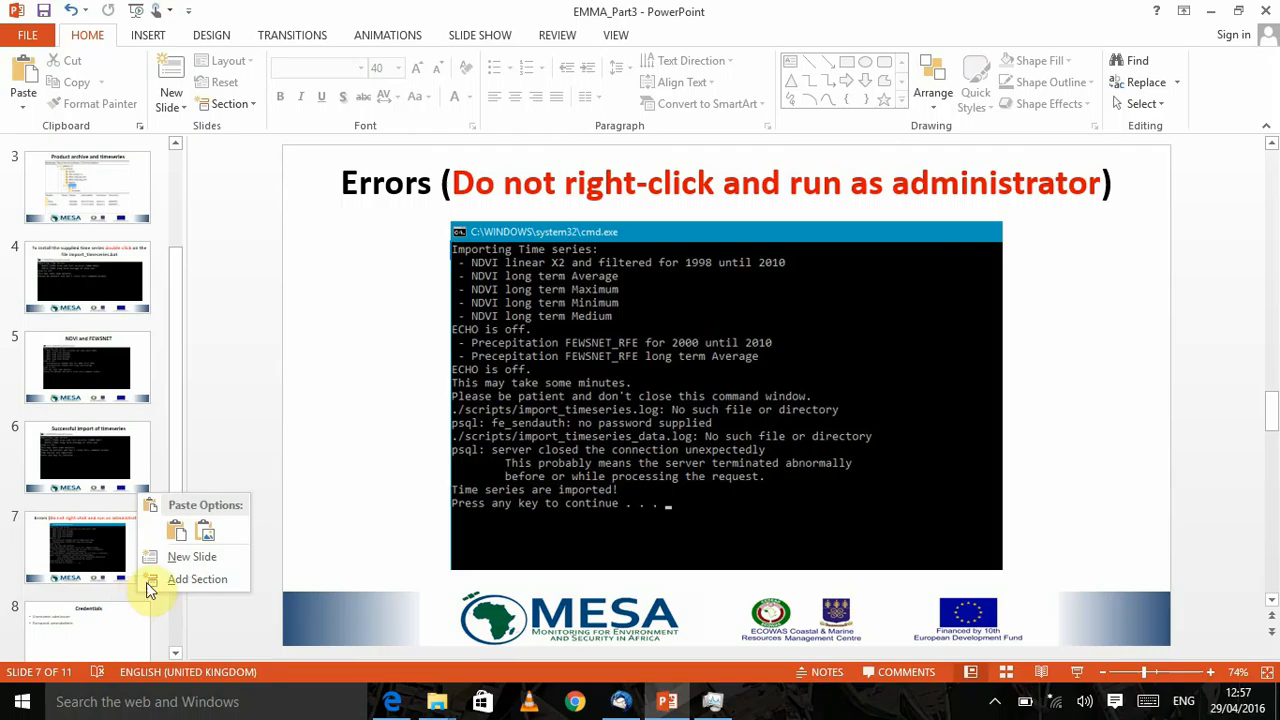
click(178, 557)
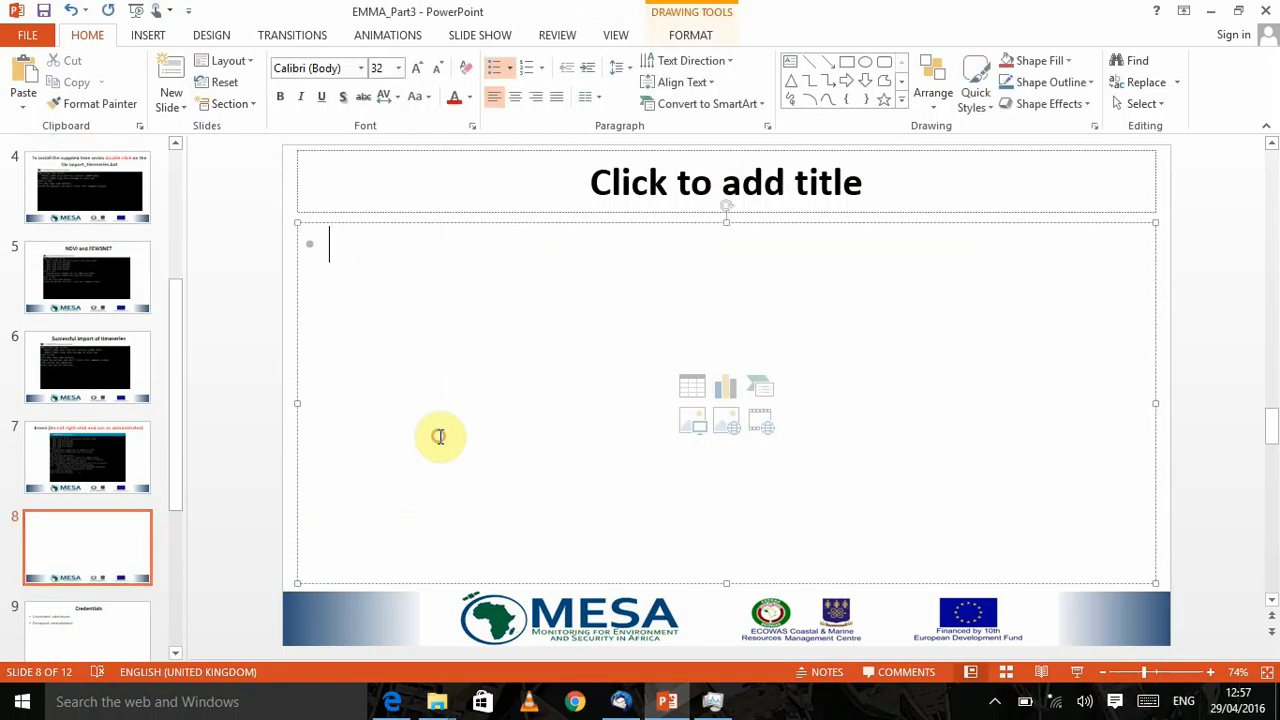
key(ctrl+v)
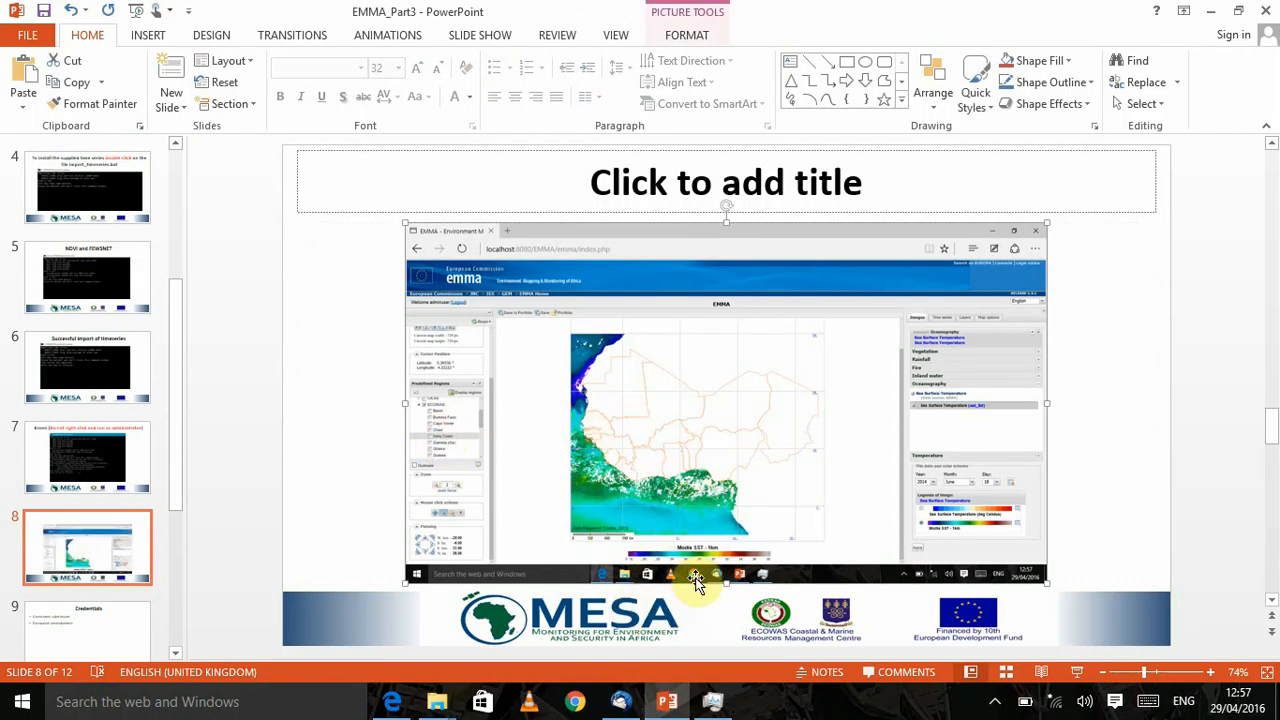
click(1213, 20)
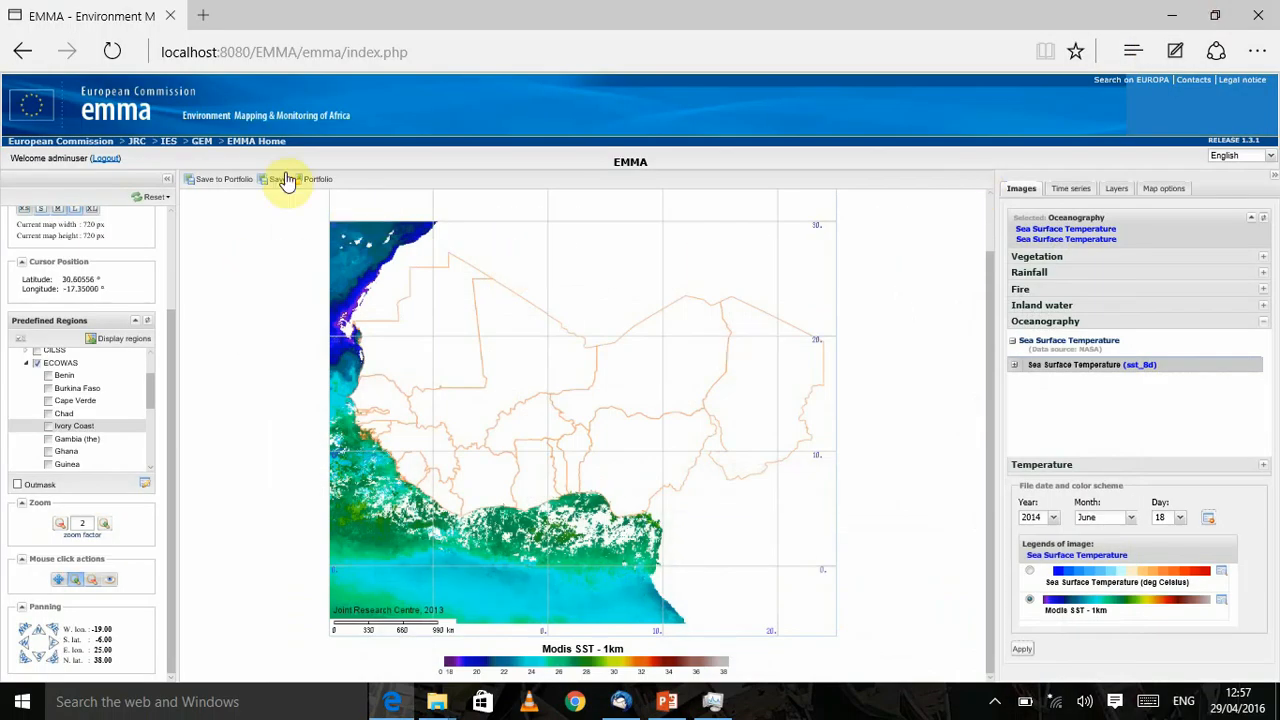
- Save the generated map to the portfolio with the description "Sea surface Temperature"
click(286, 180)
click(275, 197)
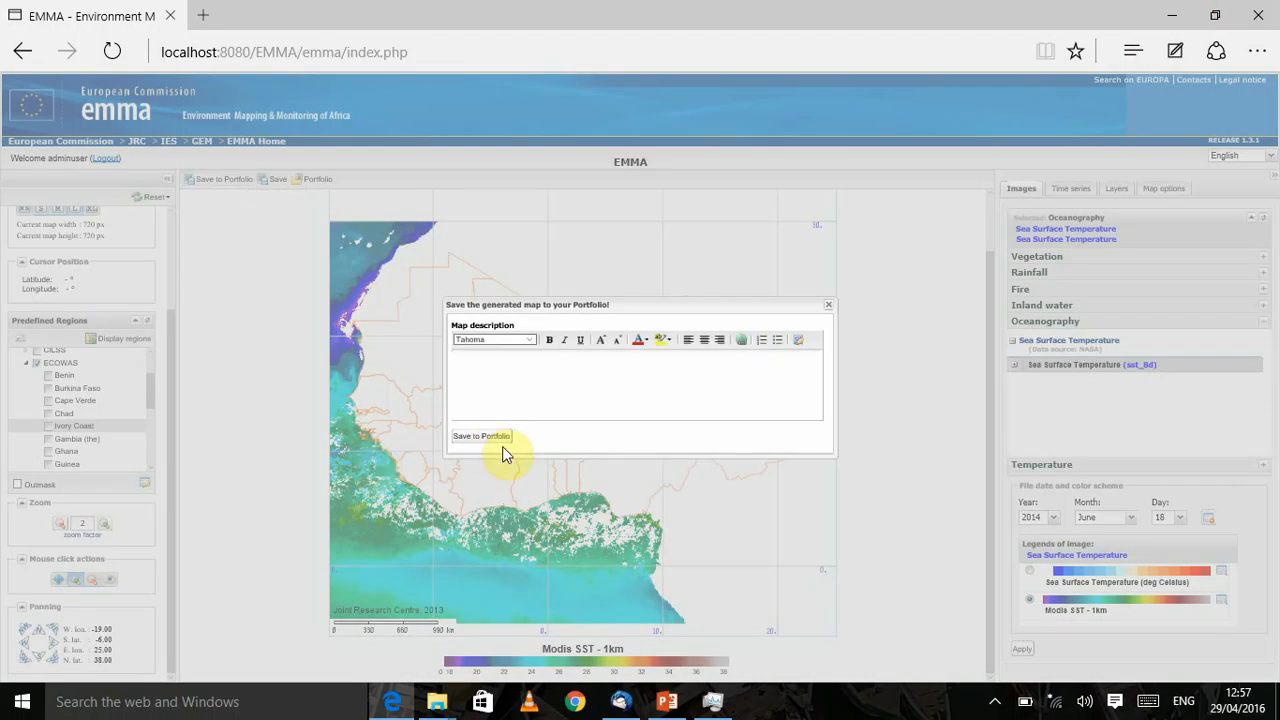
click(524, 386)
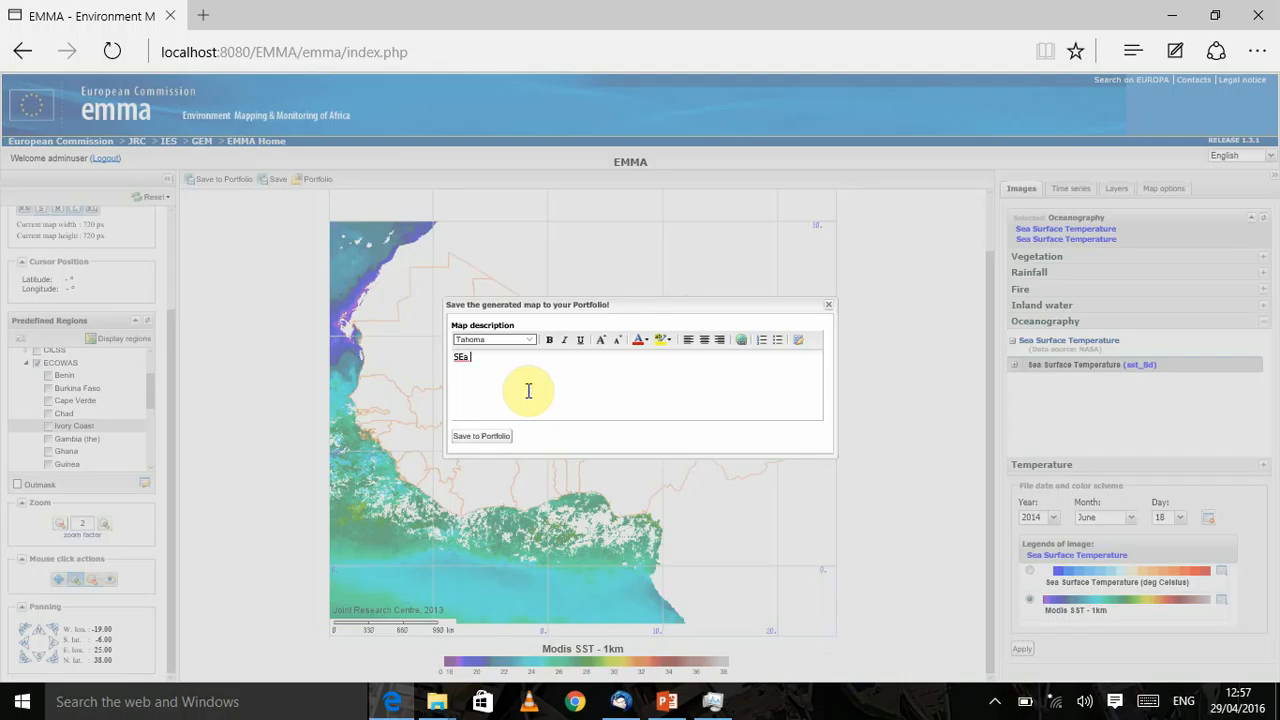
text(SE)
key(BackSpace)
text(ea surface Temperature)
click(486, 436)
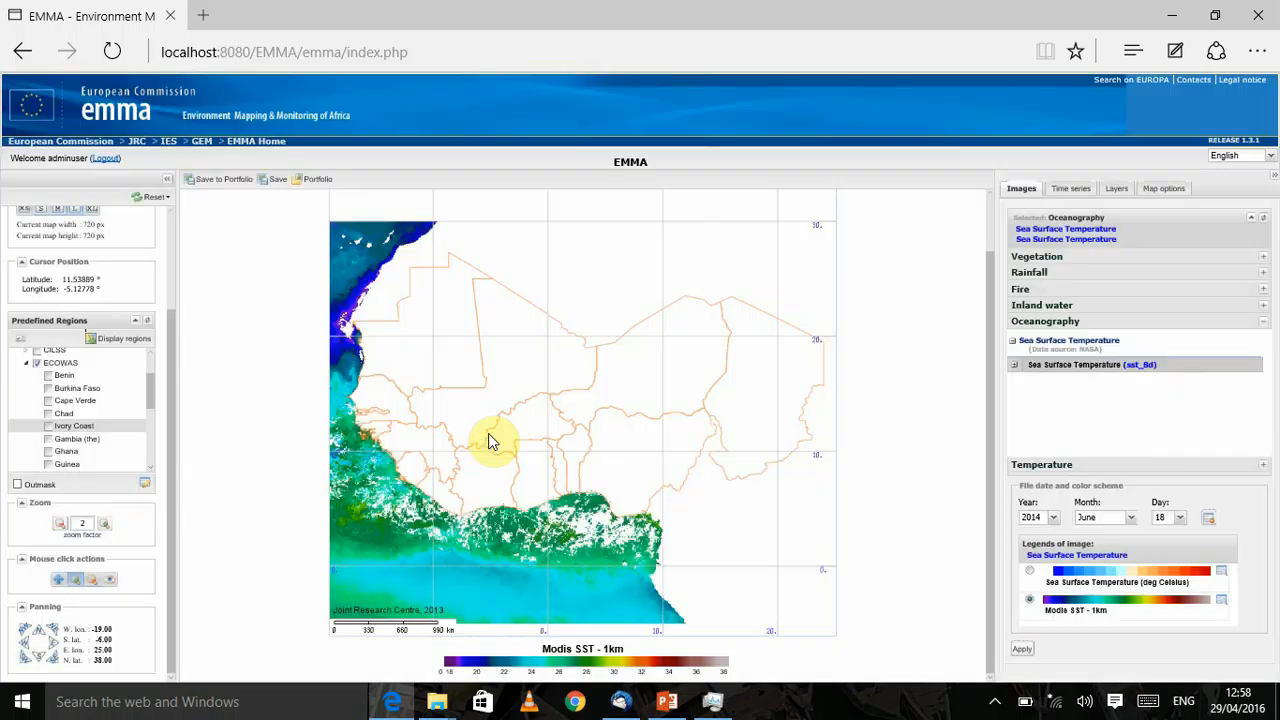
- Open the portfolio, try to add the picture ghana_RIC1.jpg from the Pictures folder without a description, and close the portfolio
click(328, 183)
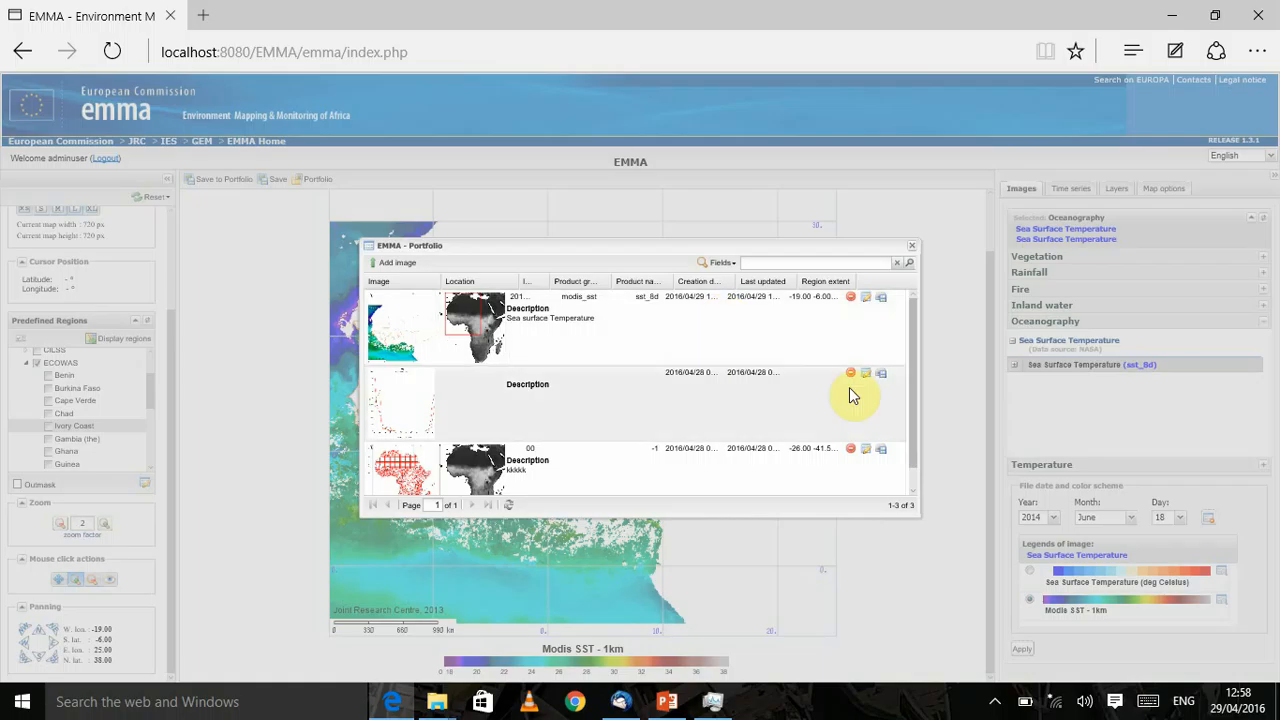
mouse_move(908, 300)
mouse_down()
mouse_move(909, 405)
mouse_move(914, 294)
mouse_up()
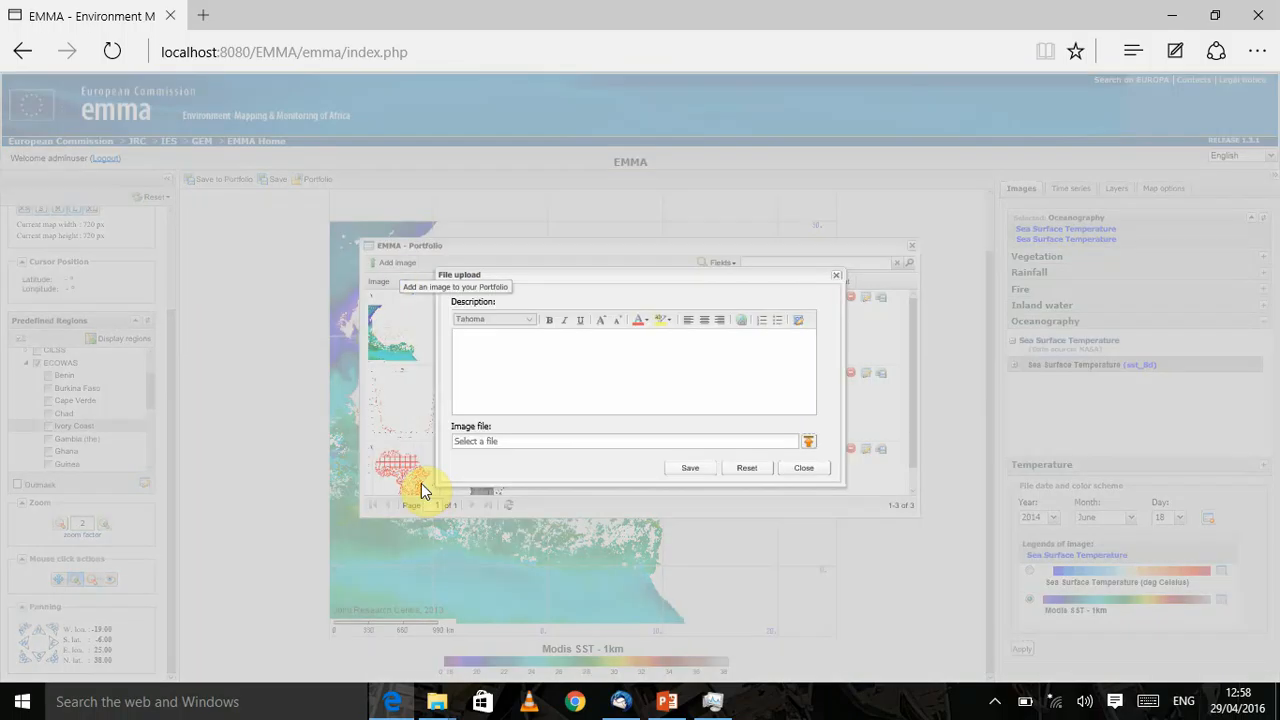
click(808, 443)
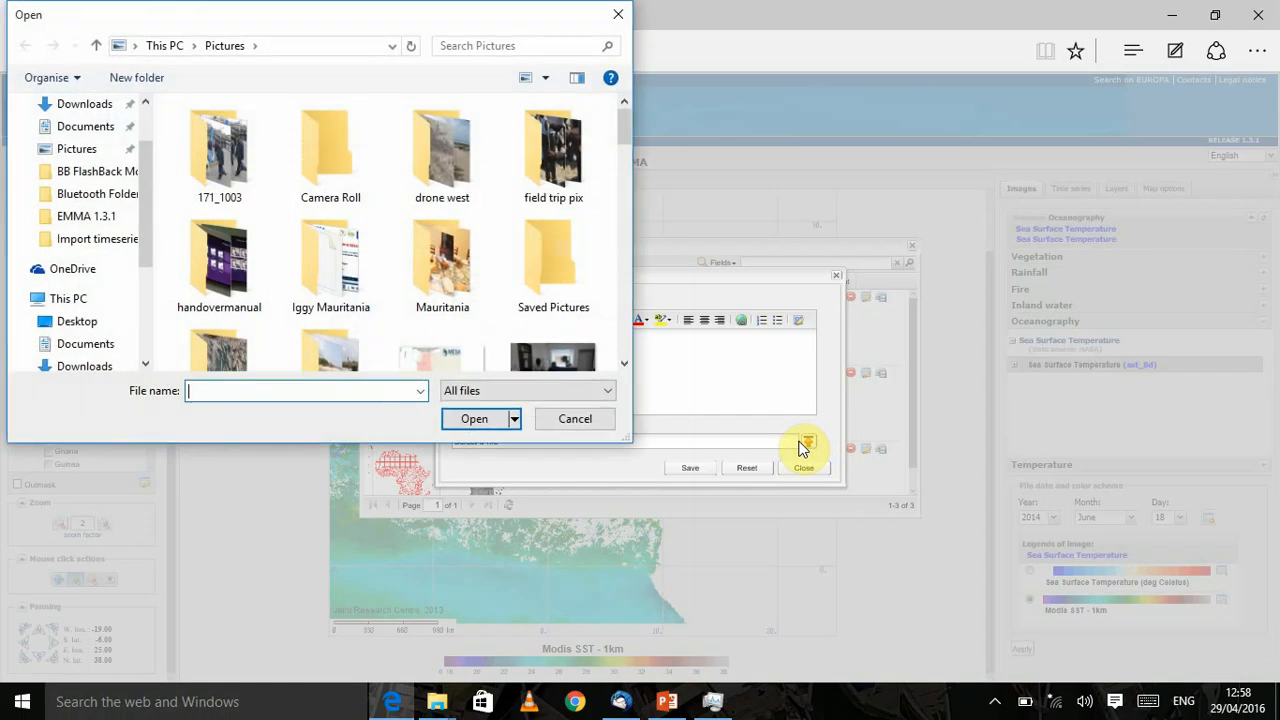
click(625, 152)
drag(625, 148, 629, 199)
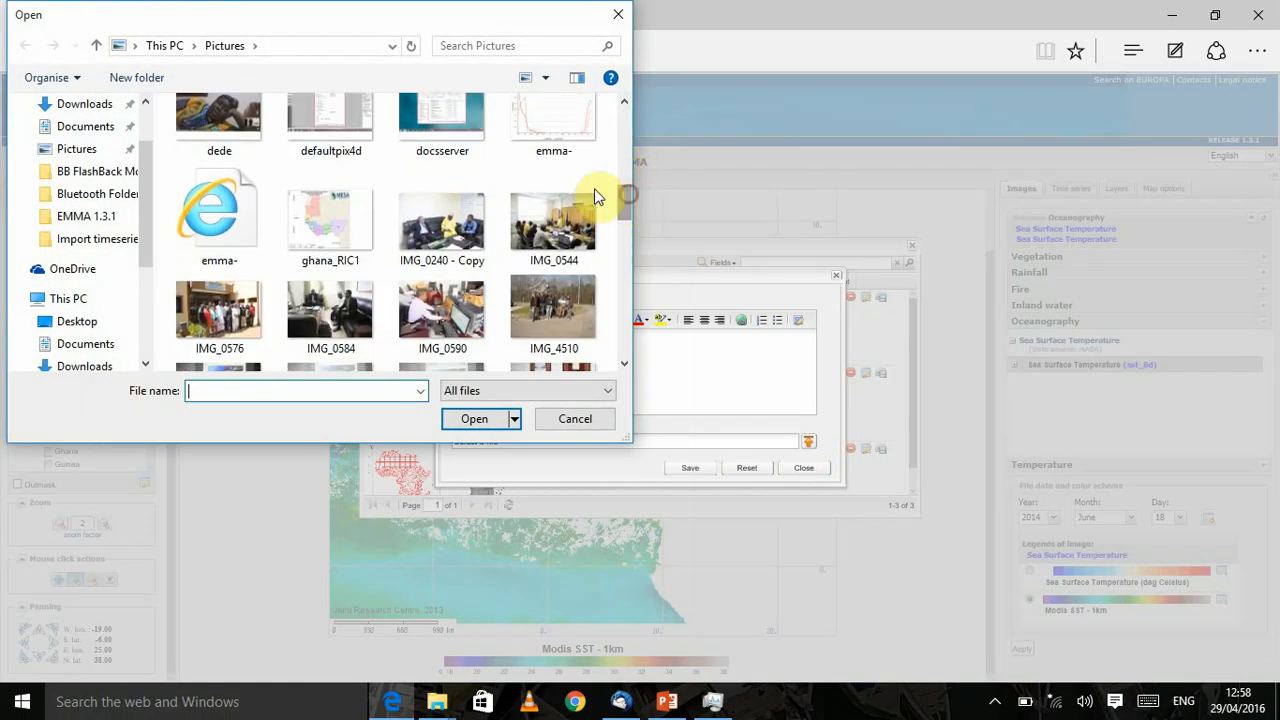
click(330, 225)
click(474, 419)
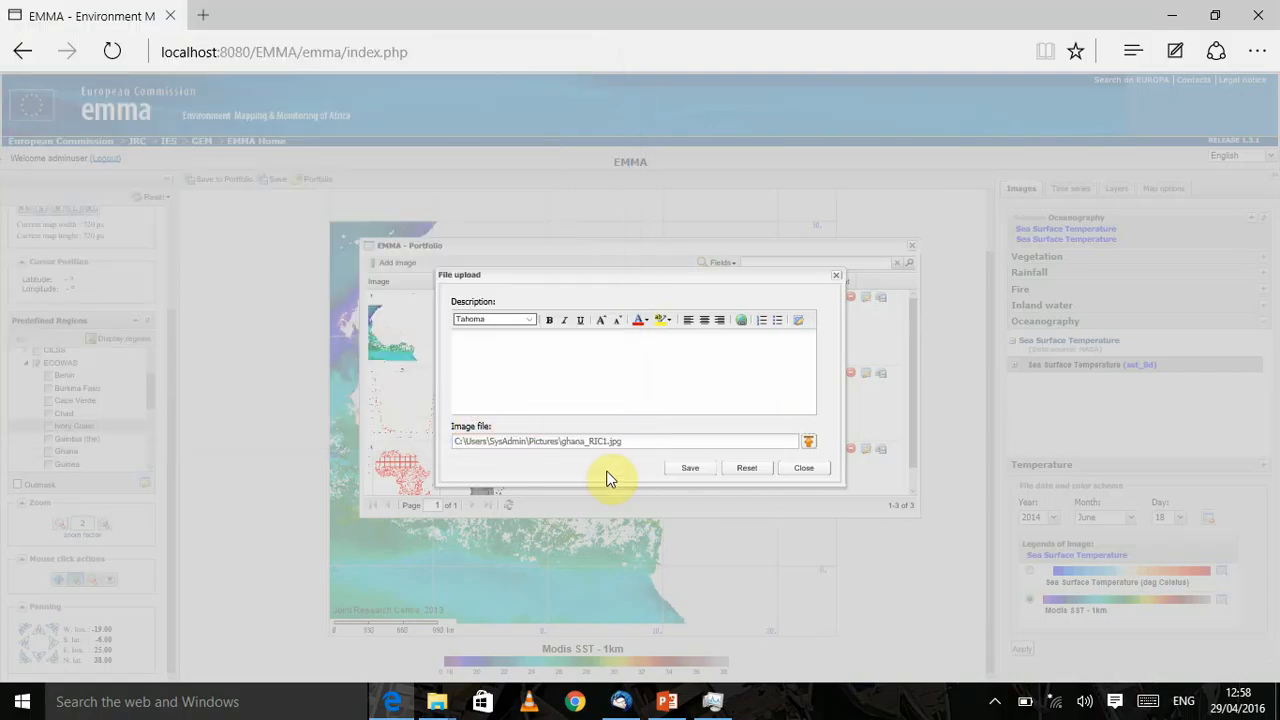
click(700, 470)
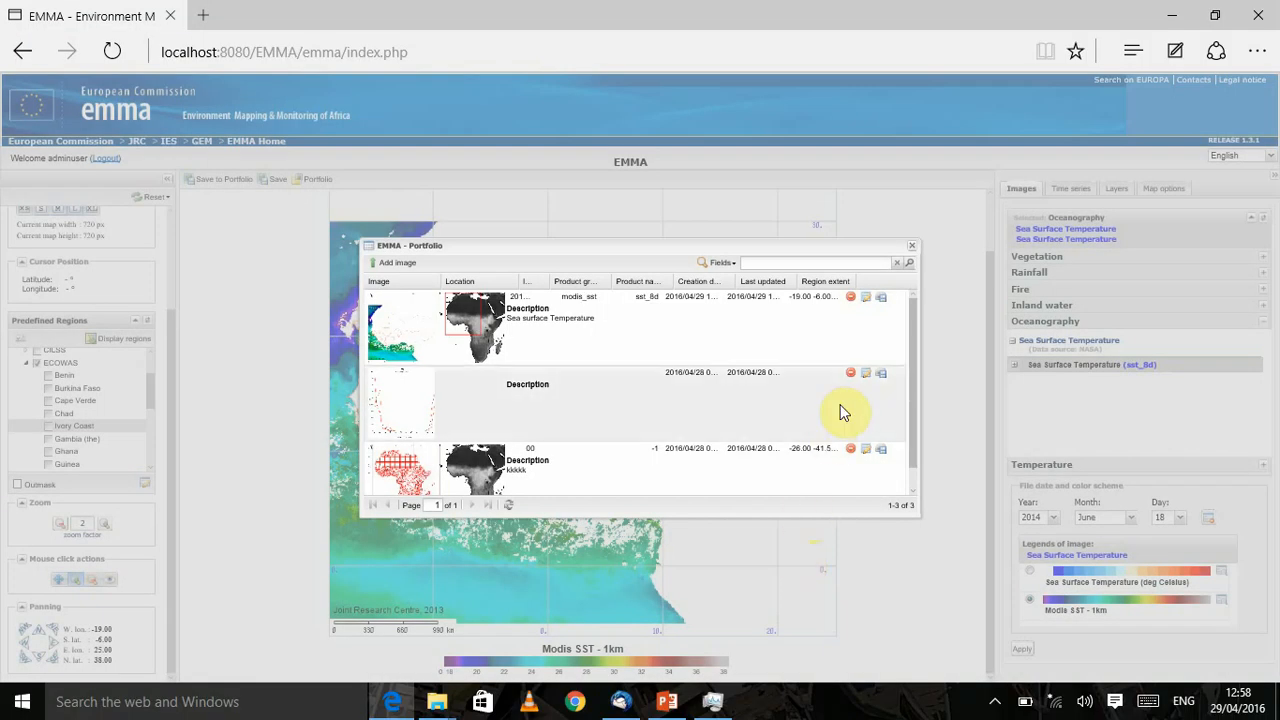
drag(913, 358, 899, 272)
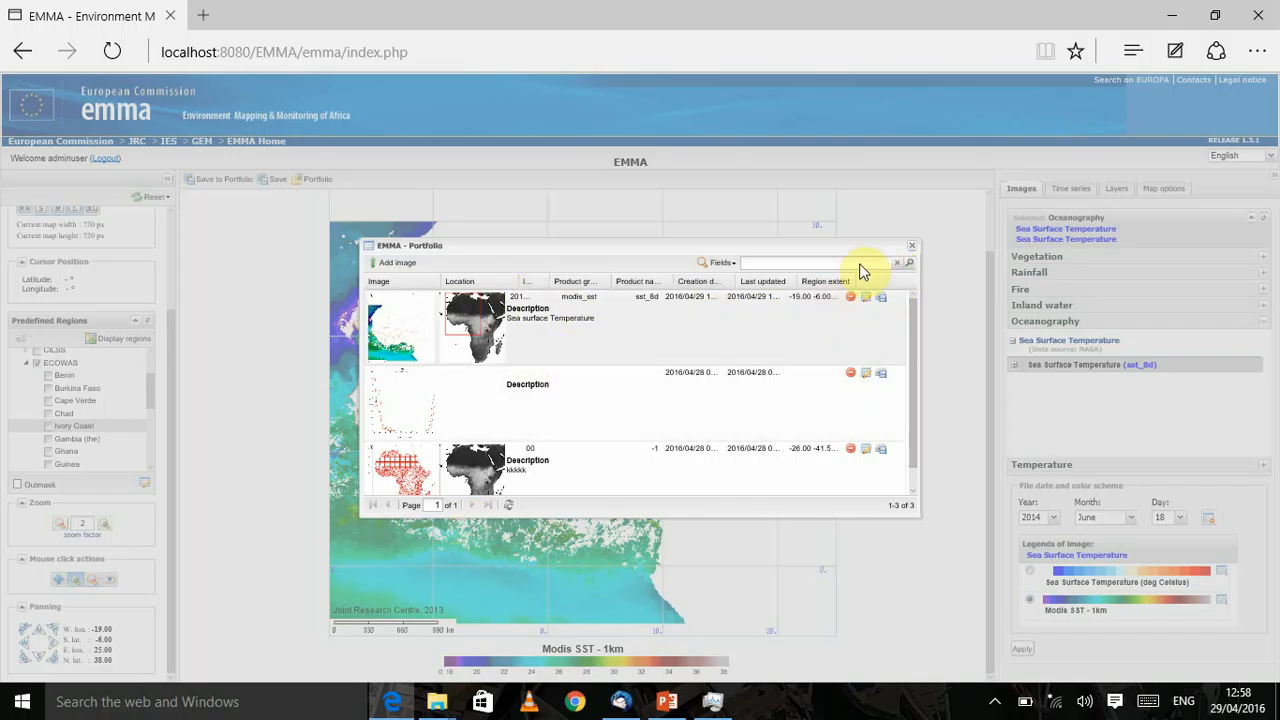
click(912, 248)
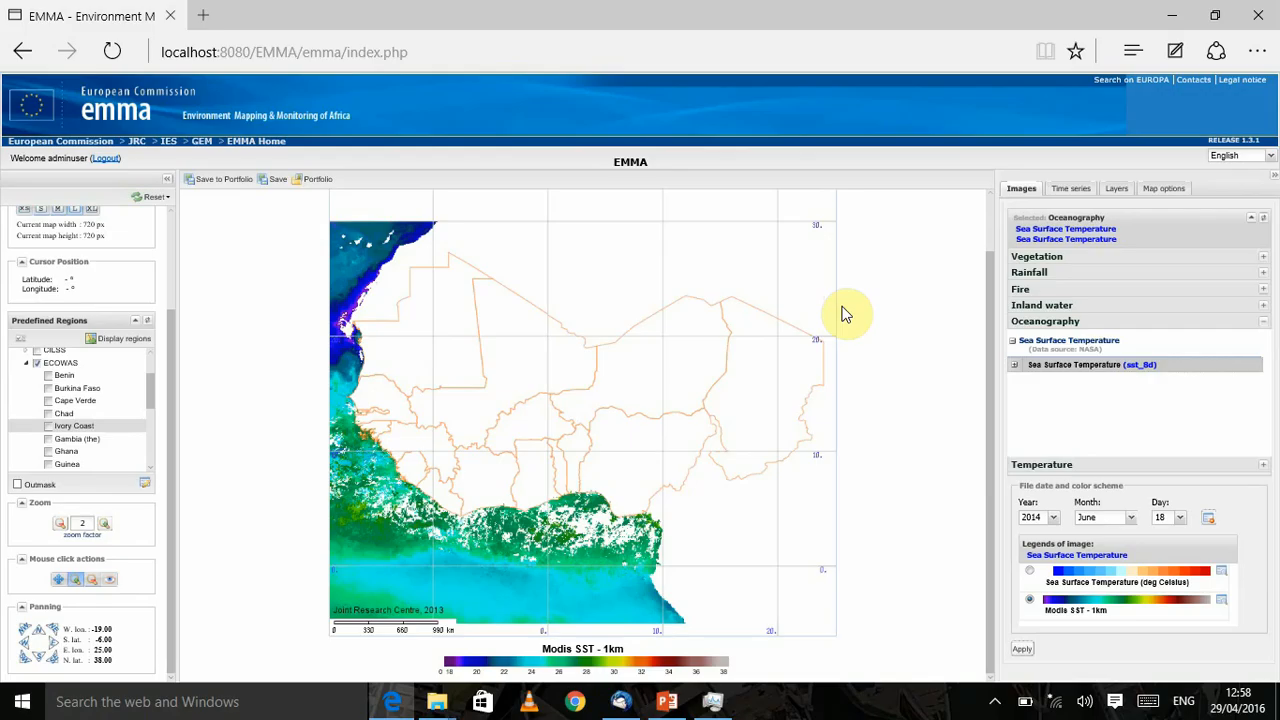